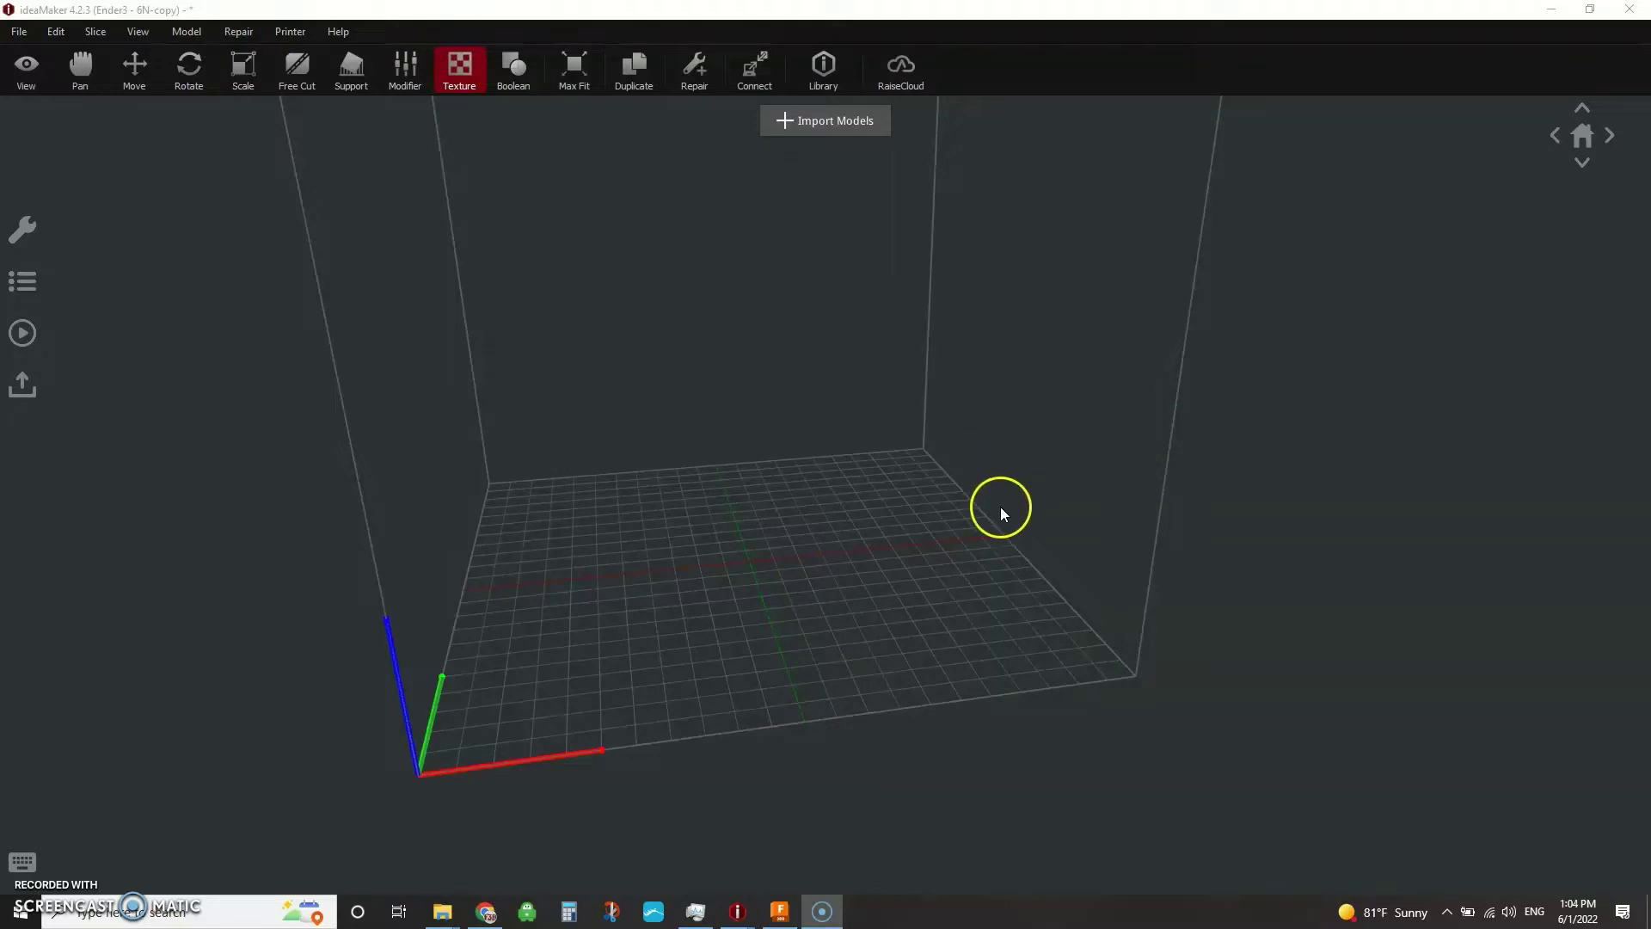
- Orbit and zoom around the empty Ender3 build plate to inspect it from several angles
{"action": "scroll", "coordinate": [762, 525], "scroll_direction": "up", "scroll_amount": 2}
{"action": "scroll", "coordinate": [712, 525], "scroll_direction": "down", "scroll_amount": 1}
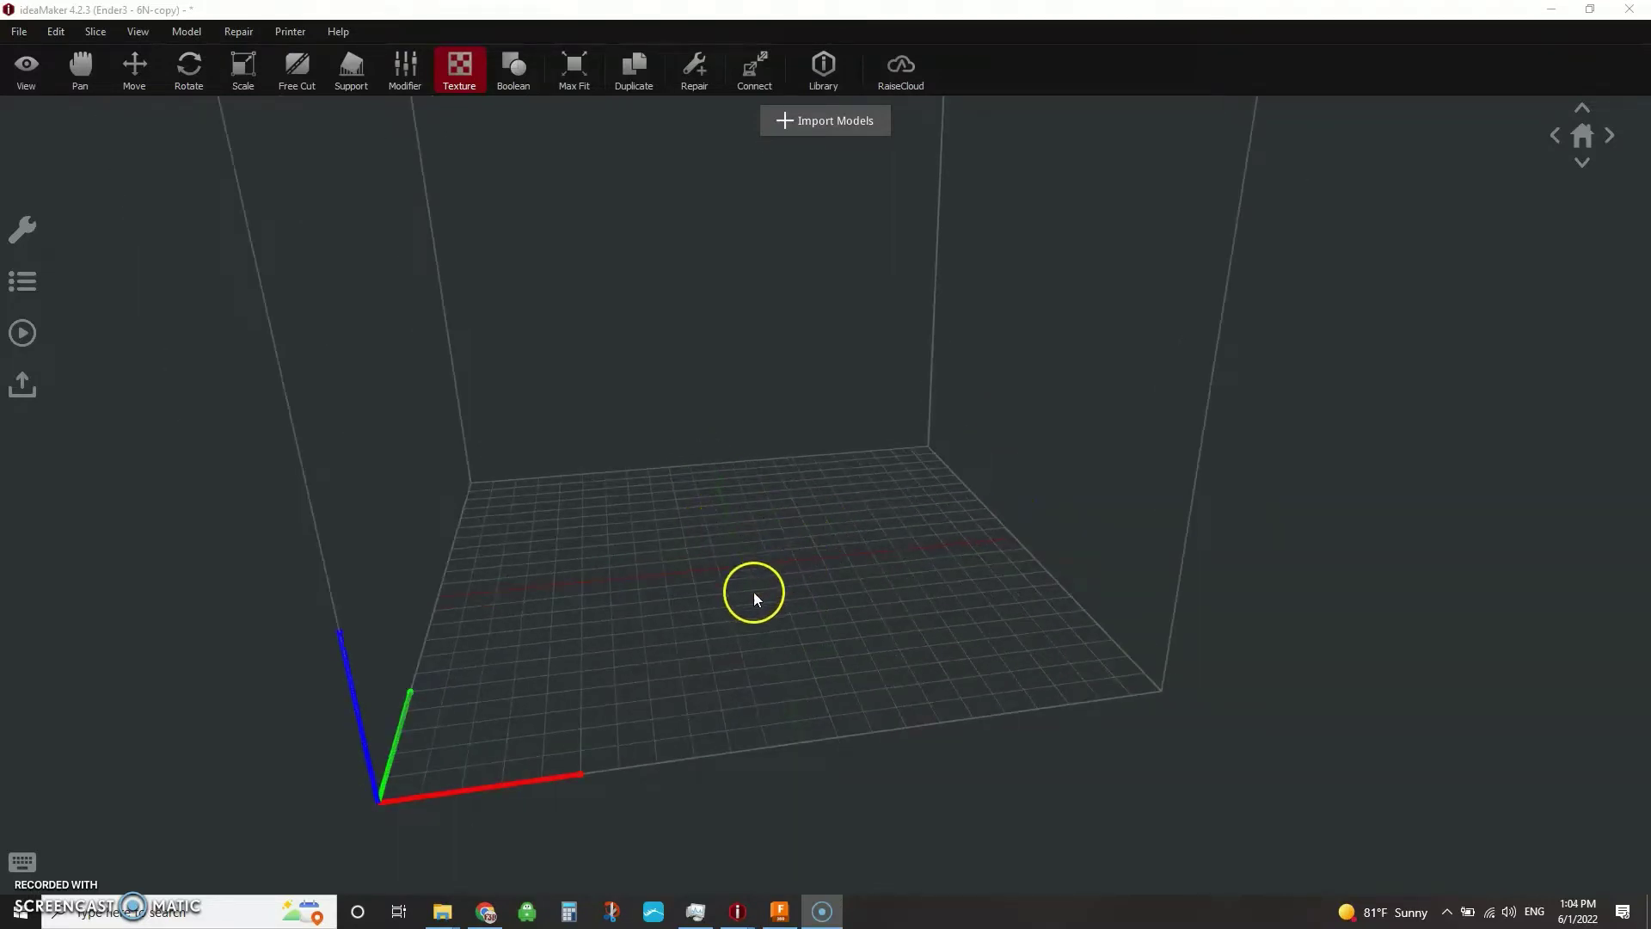
{"action": "left_click_drag", "start_coordinate": [746, 604], "coordinate": [804, 612]}
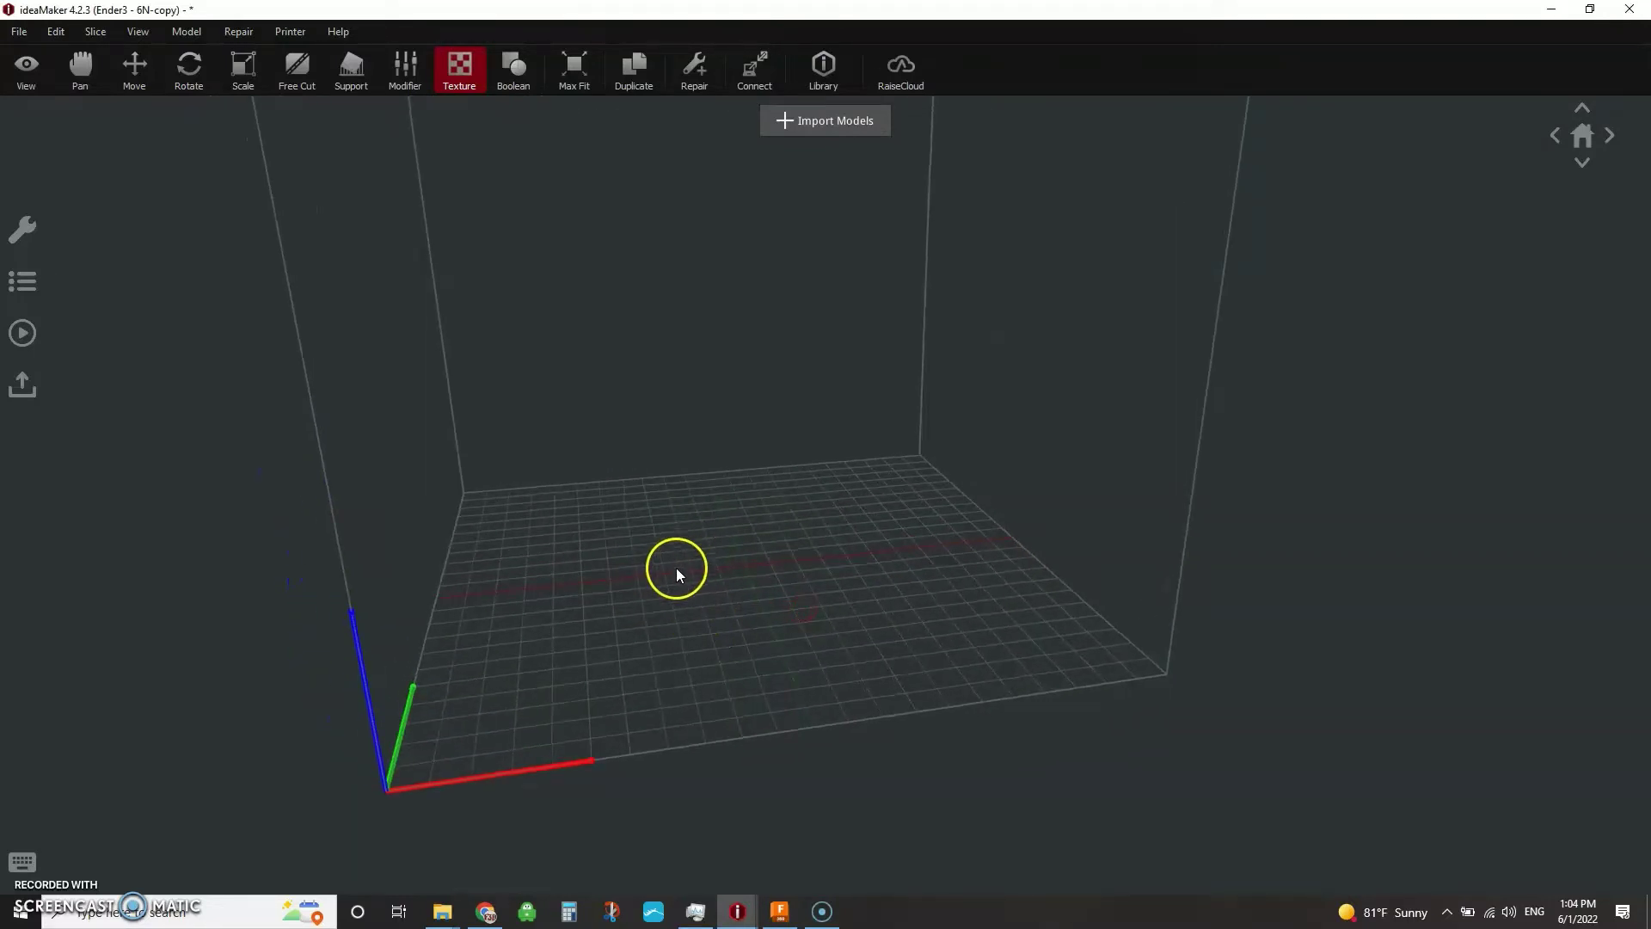
{"action": "left_click_drag", "start_coordinate": [578, 611], "coordinate": [657, 607]}
{"action": "left_click_drag", "start_coordinate": [925, 570], "coordinate": [746, 636]}
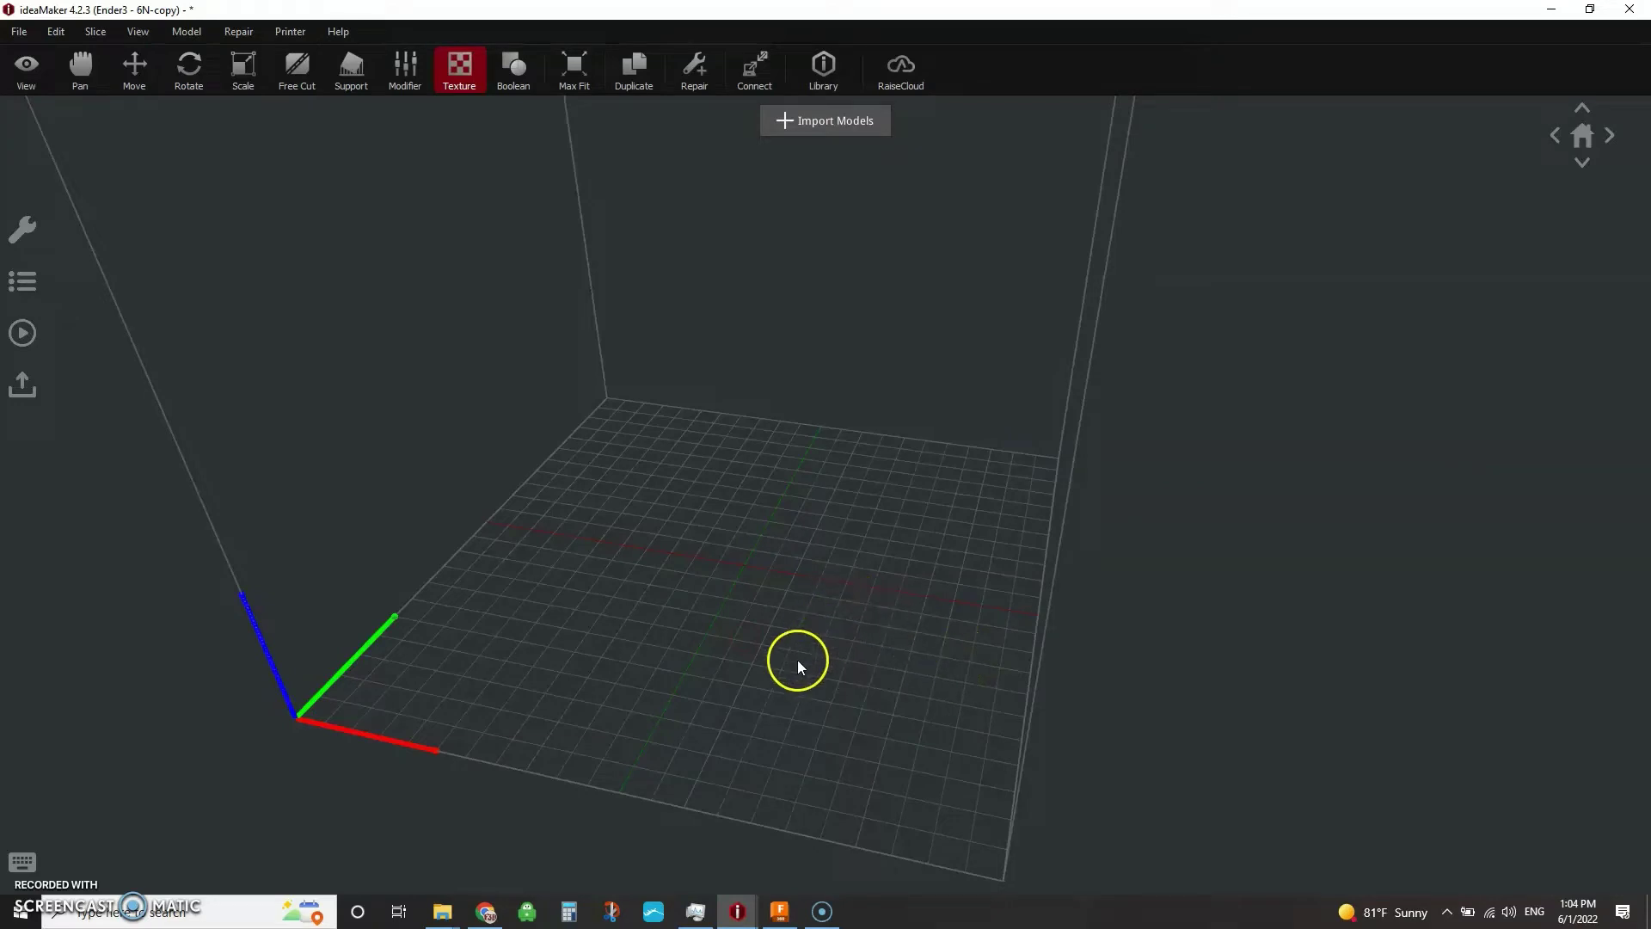
{"action": "left_click_drag", "start_coordinate": [690, 664], "coordinate": [486, 539]}
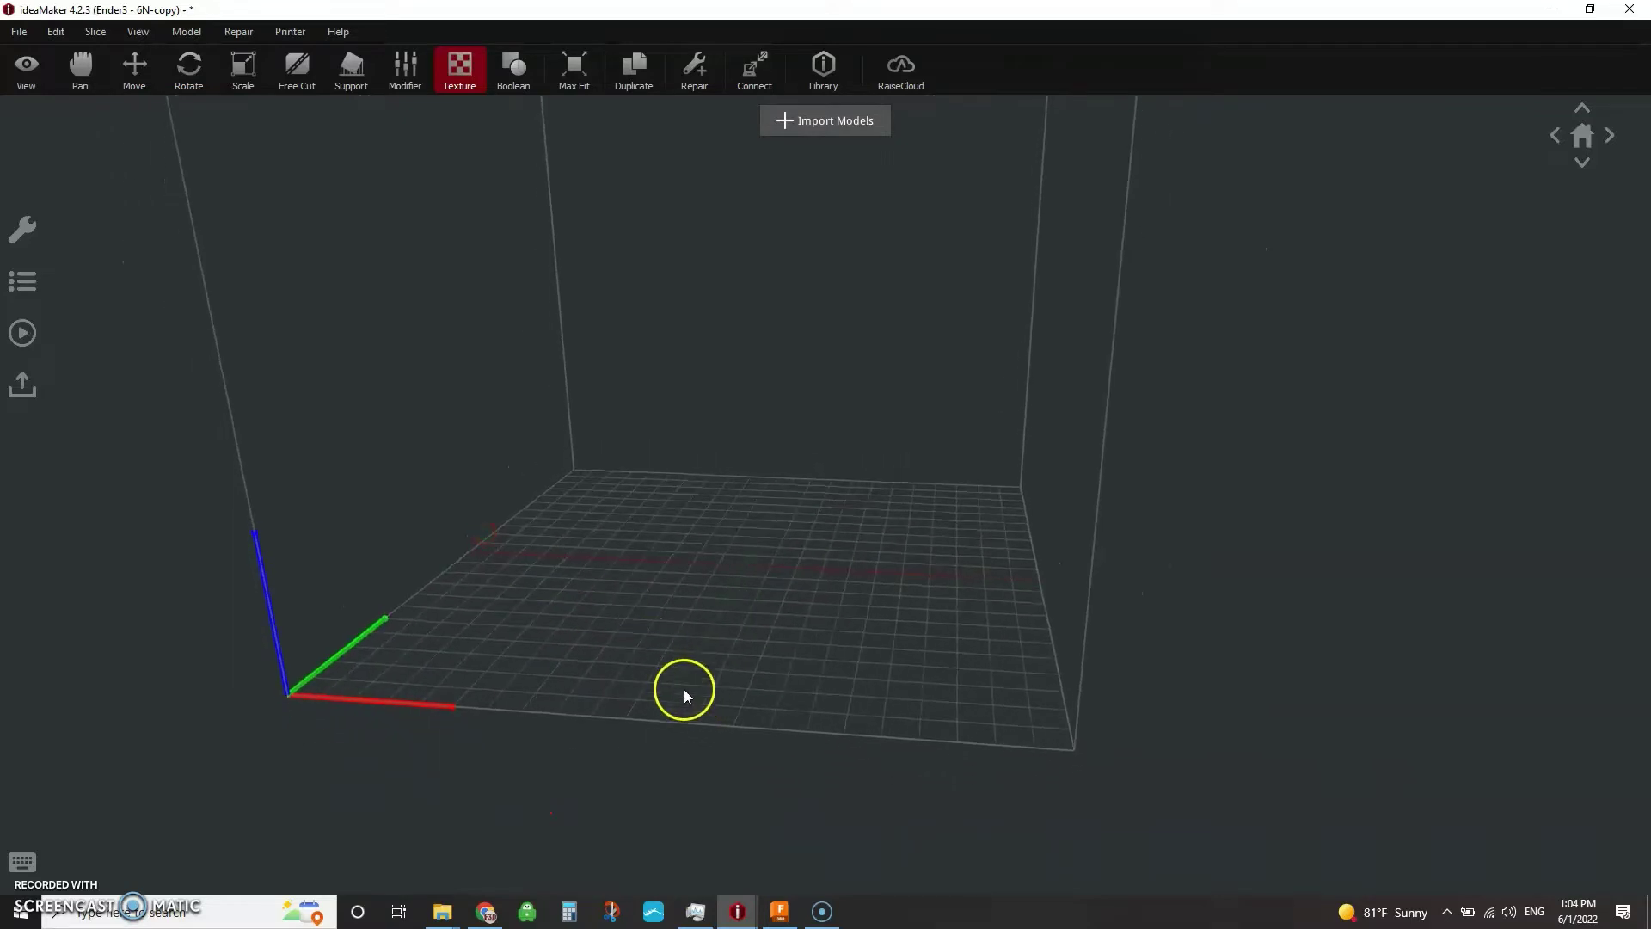
{"action": "left_click_drag", "start_coordinate": [675, 555], "coordinate": [781, 611]}
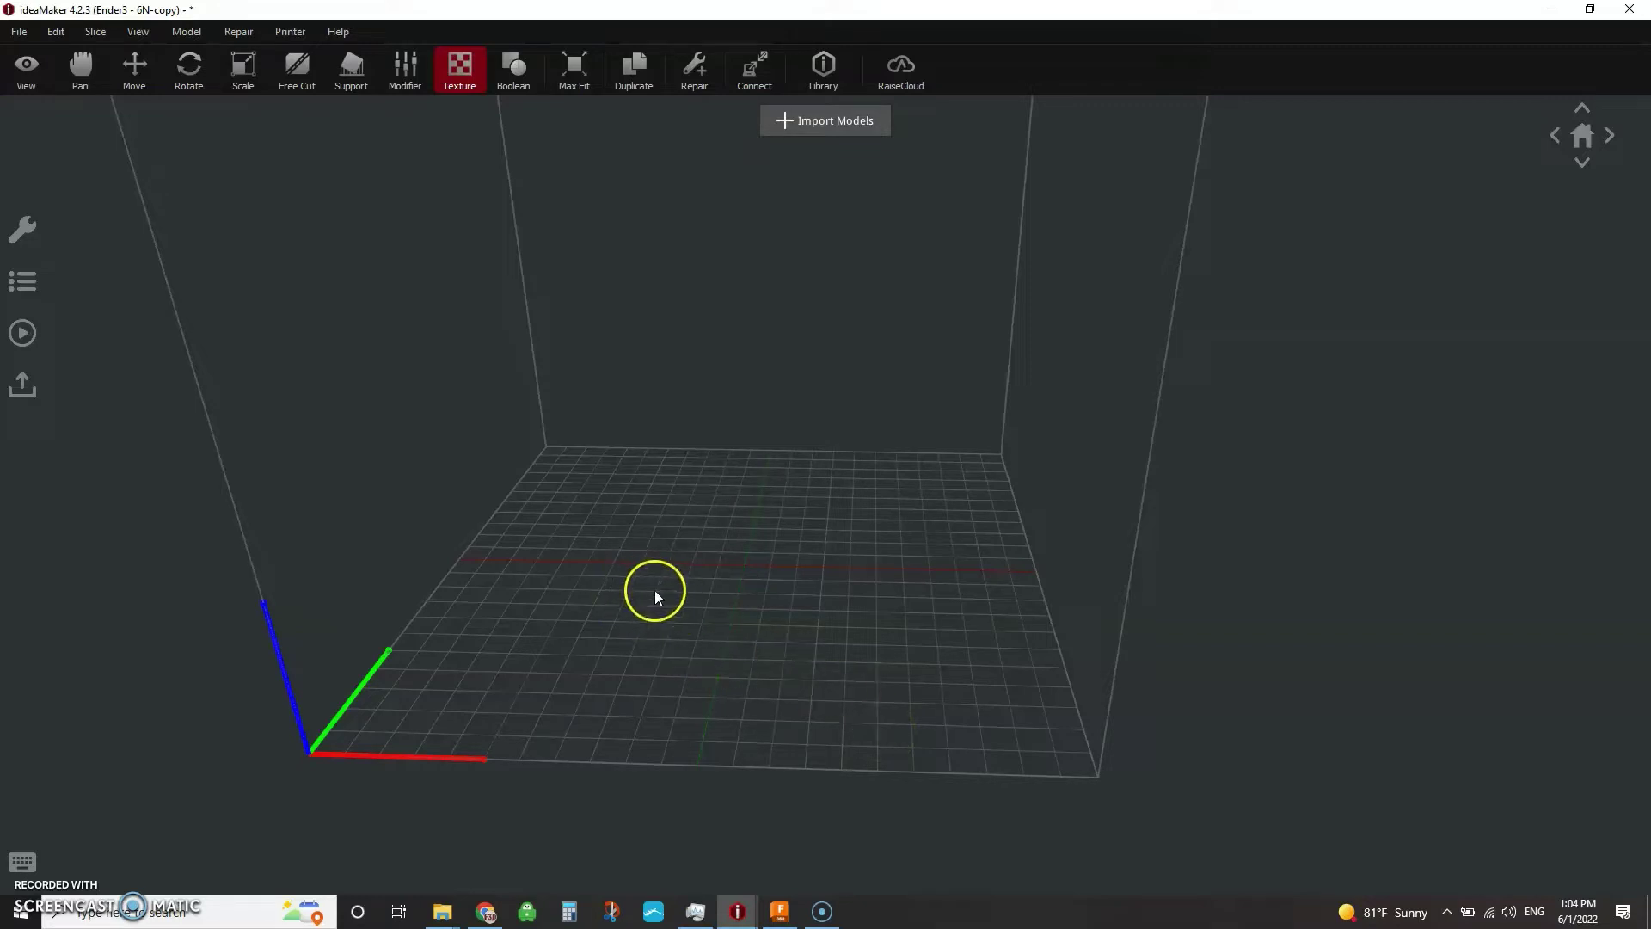
- Add a standard cylinder primitive with radius 50, height 100 and 100 segments
{"action": "left_click", "coordinate": [19, 33]}
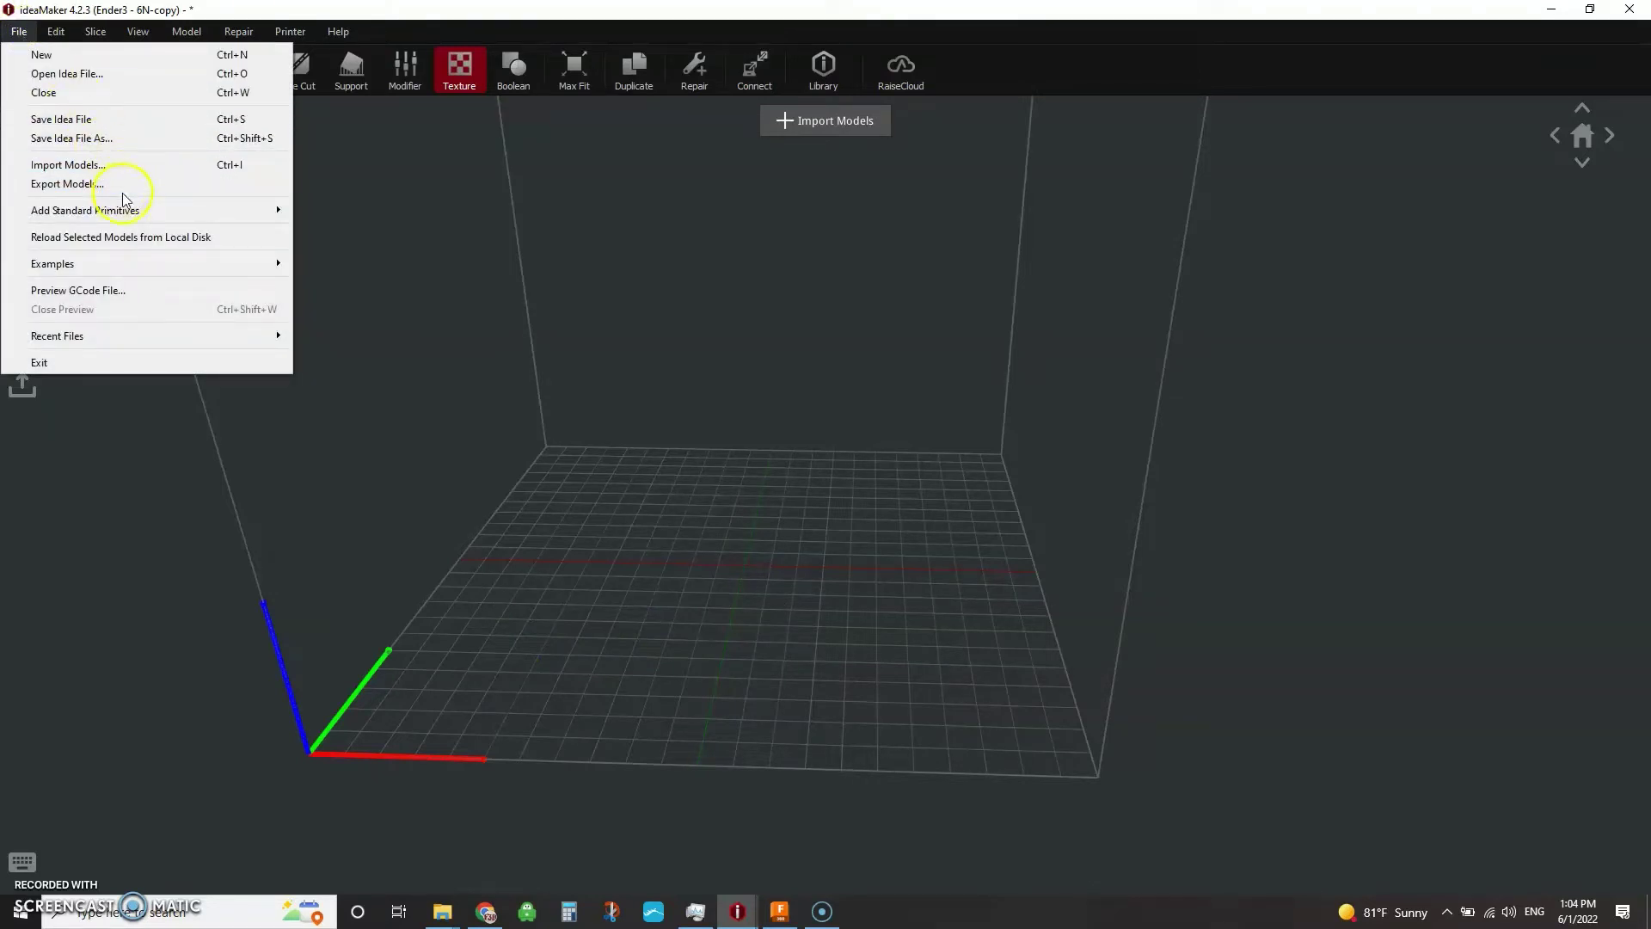
{"action": "mouse_move", "coordinate": [123, 211]}
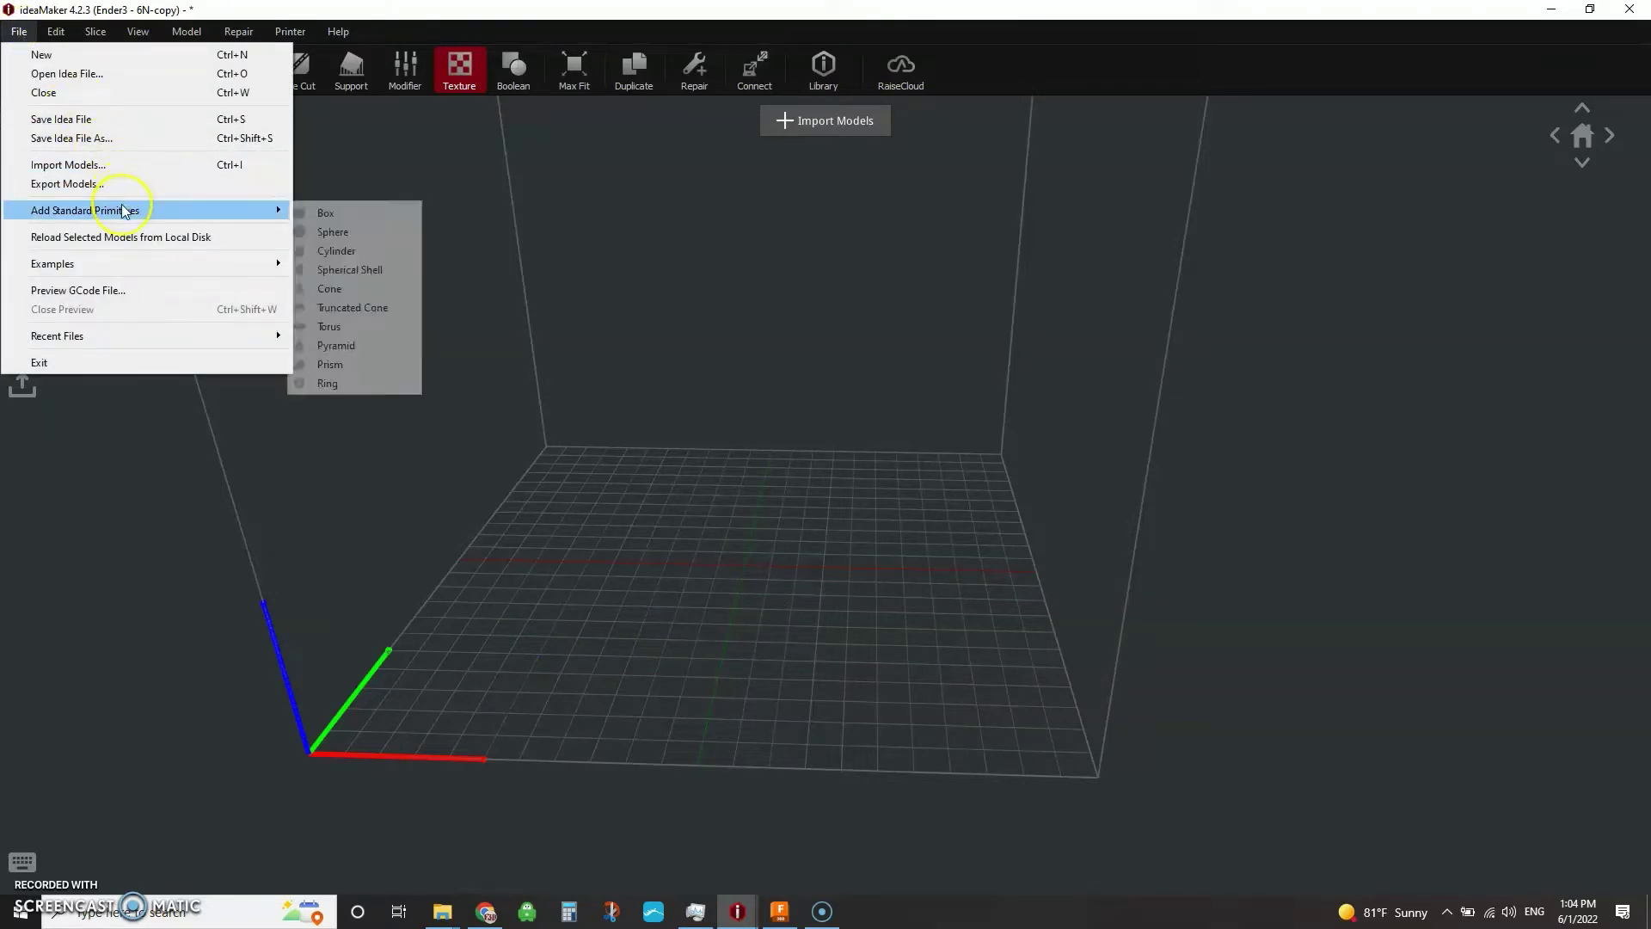
{"action": "left_click", "coordinate": [355, 251]}
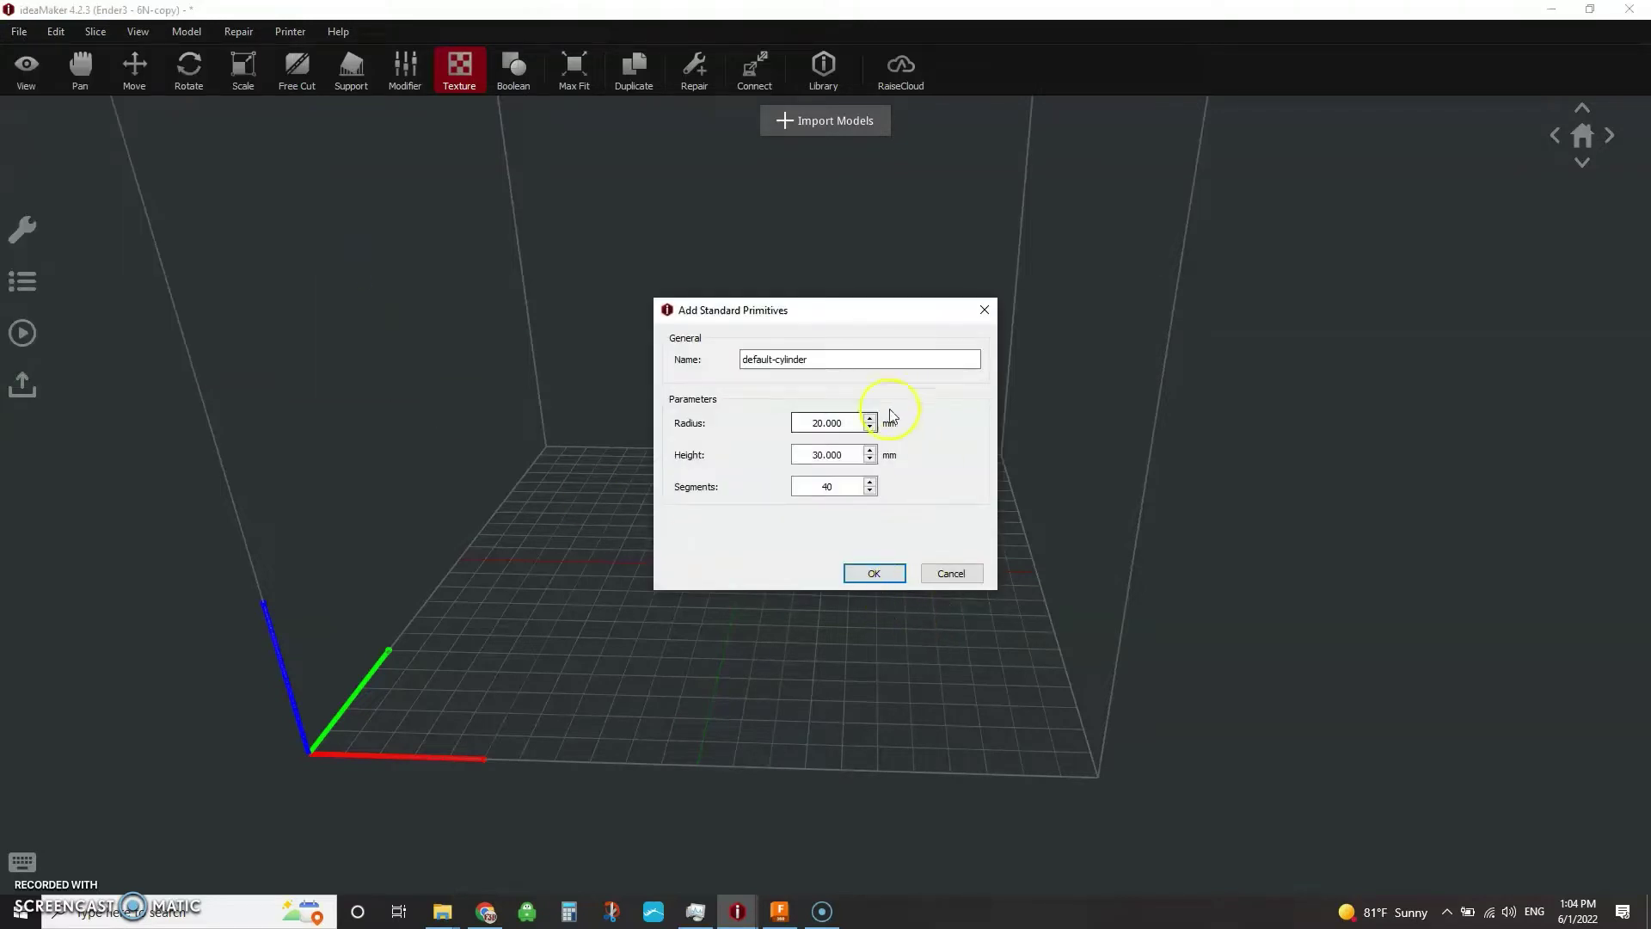
{"action": "left_click_drag", "start_coordinate": [851, 423], "coordinate": [758, 426]}
{"action": "type", "text": "50"}
{"action": "key", "text": "Tab"}
{"action": "type", "text": "100"}
{"action": "double_click", "coordinate": [830, 486]}
{"action": "type", "text": "100"}
{"action": "key", "text": "Return"}
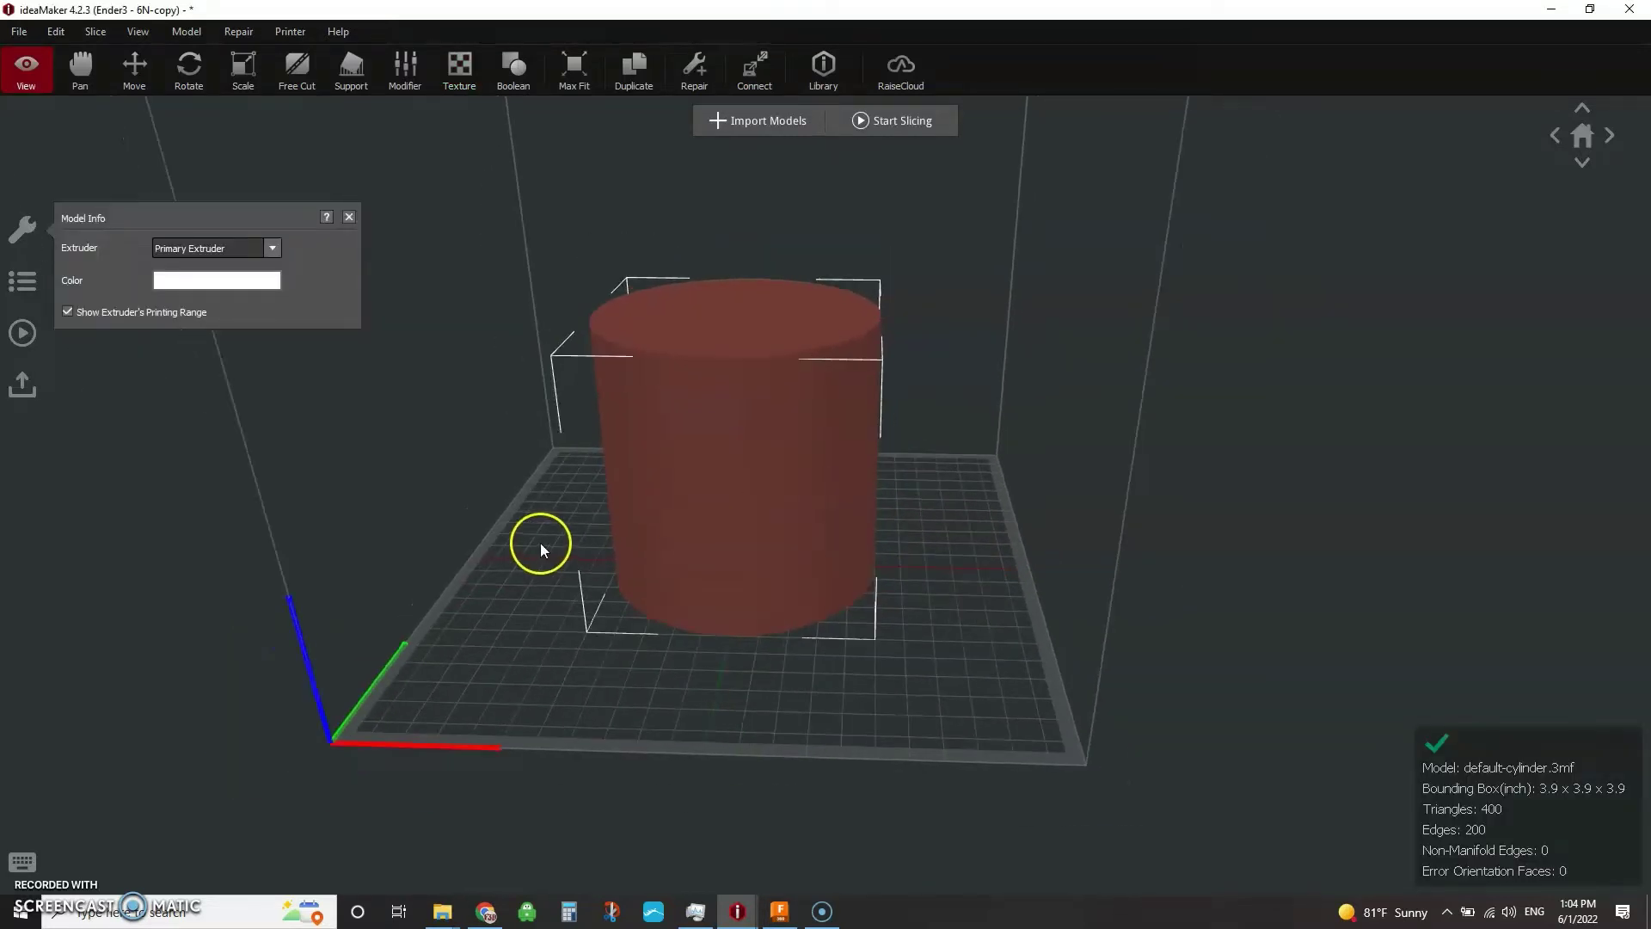
{"action": "left_click_drag", "start_coordinate": [548, 545], "coordinate": [843, 607]}
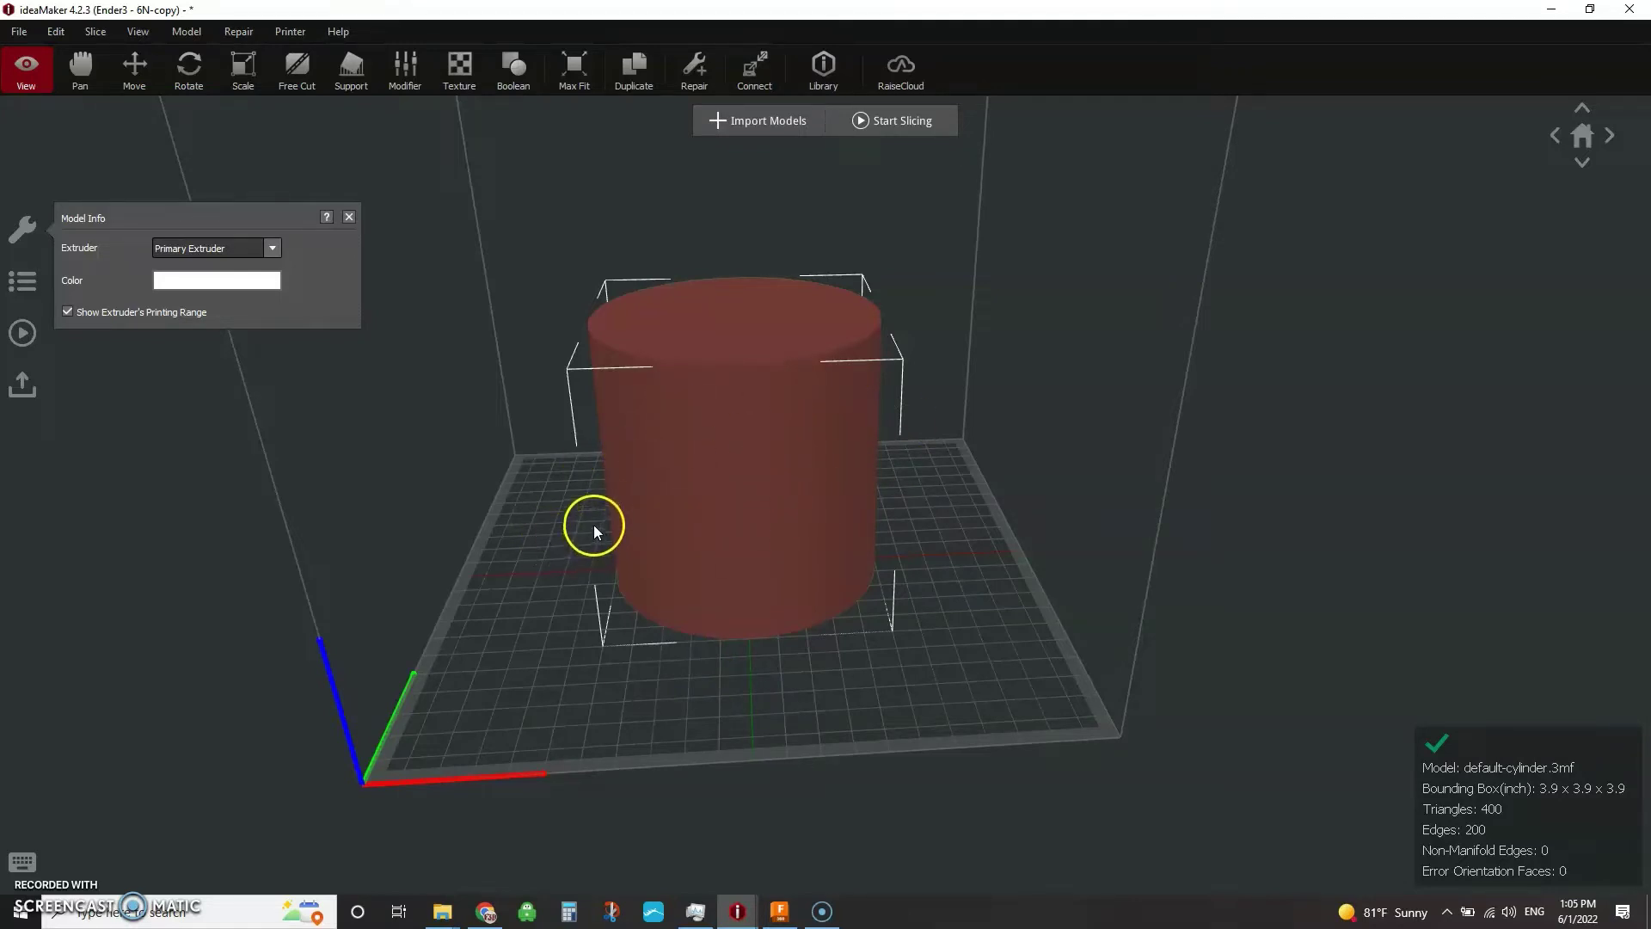
{"action": "left_click_drag", "start_coordinate": [475, 559], "coordinate": [805, 593]}
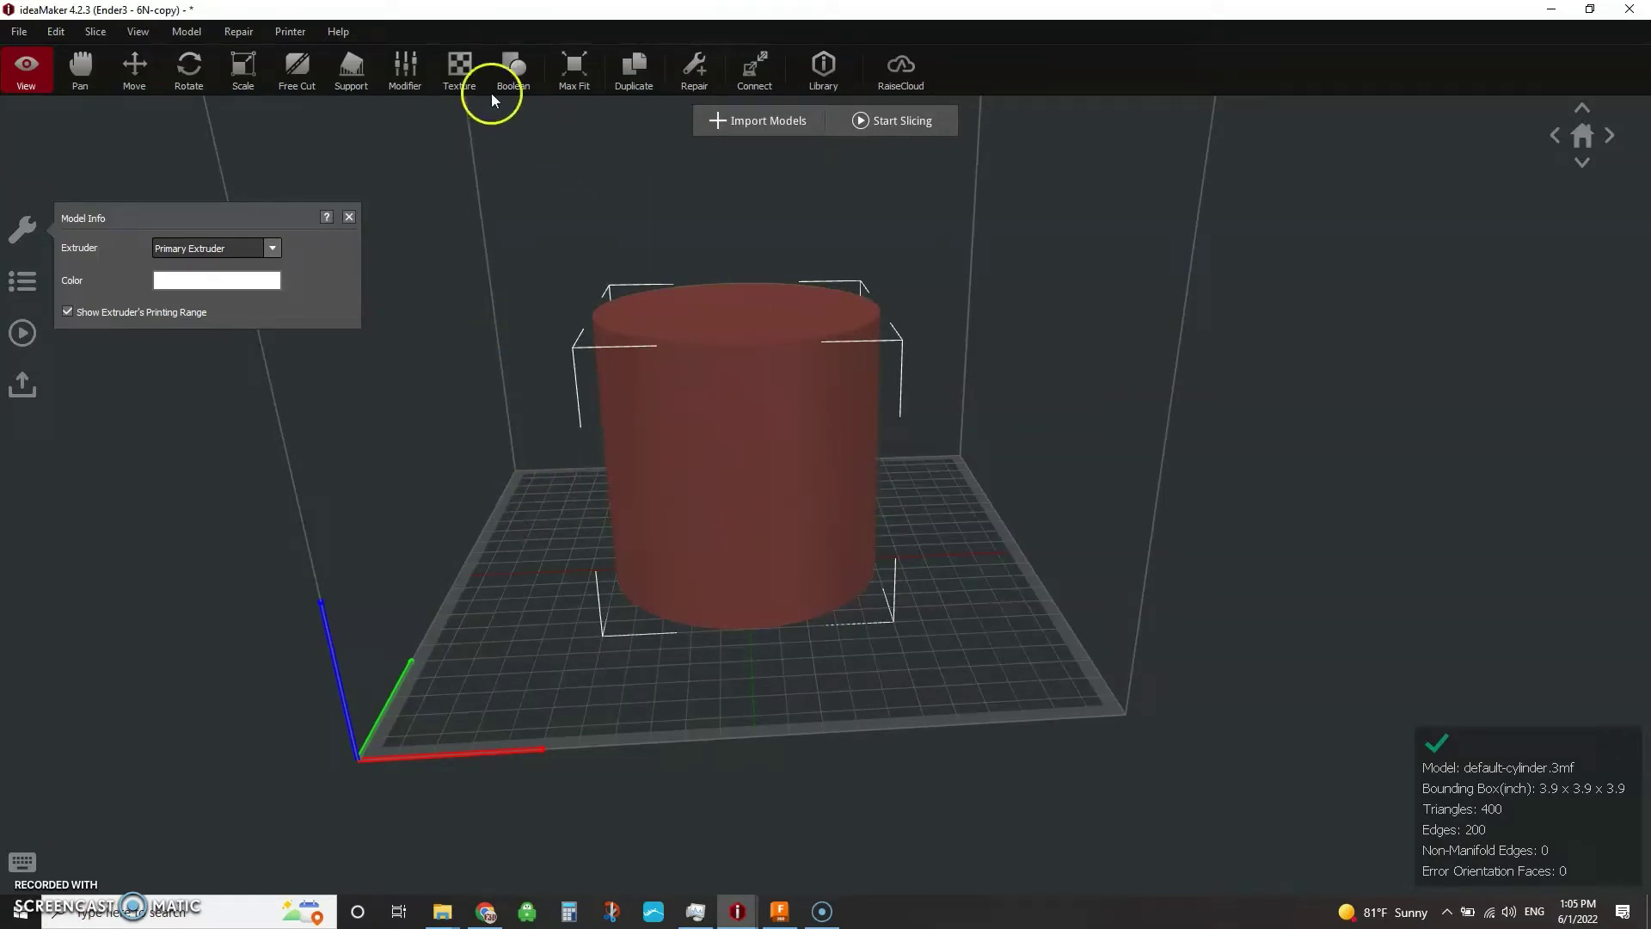
- Switch the cylinder's surface to Custom Texture, keeping the Cylindrical mapping type
{"action": "left_click", "coordinate": [457, 72]}
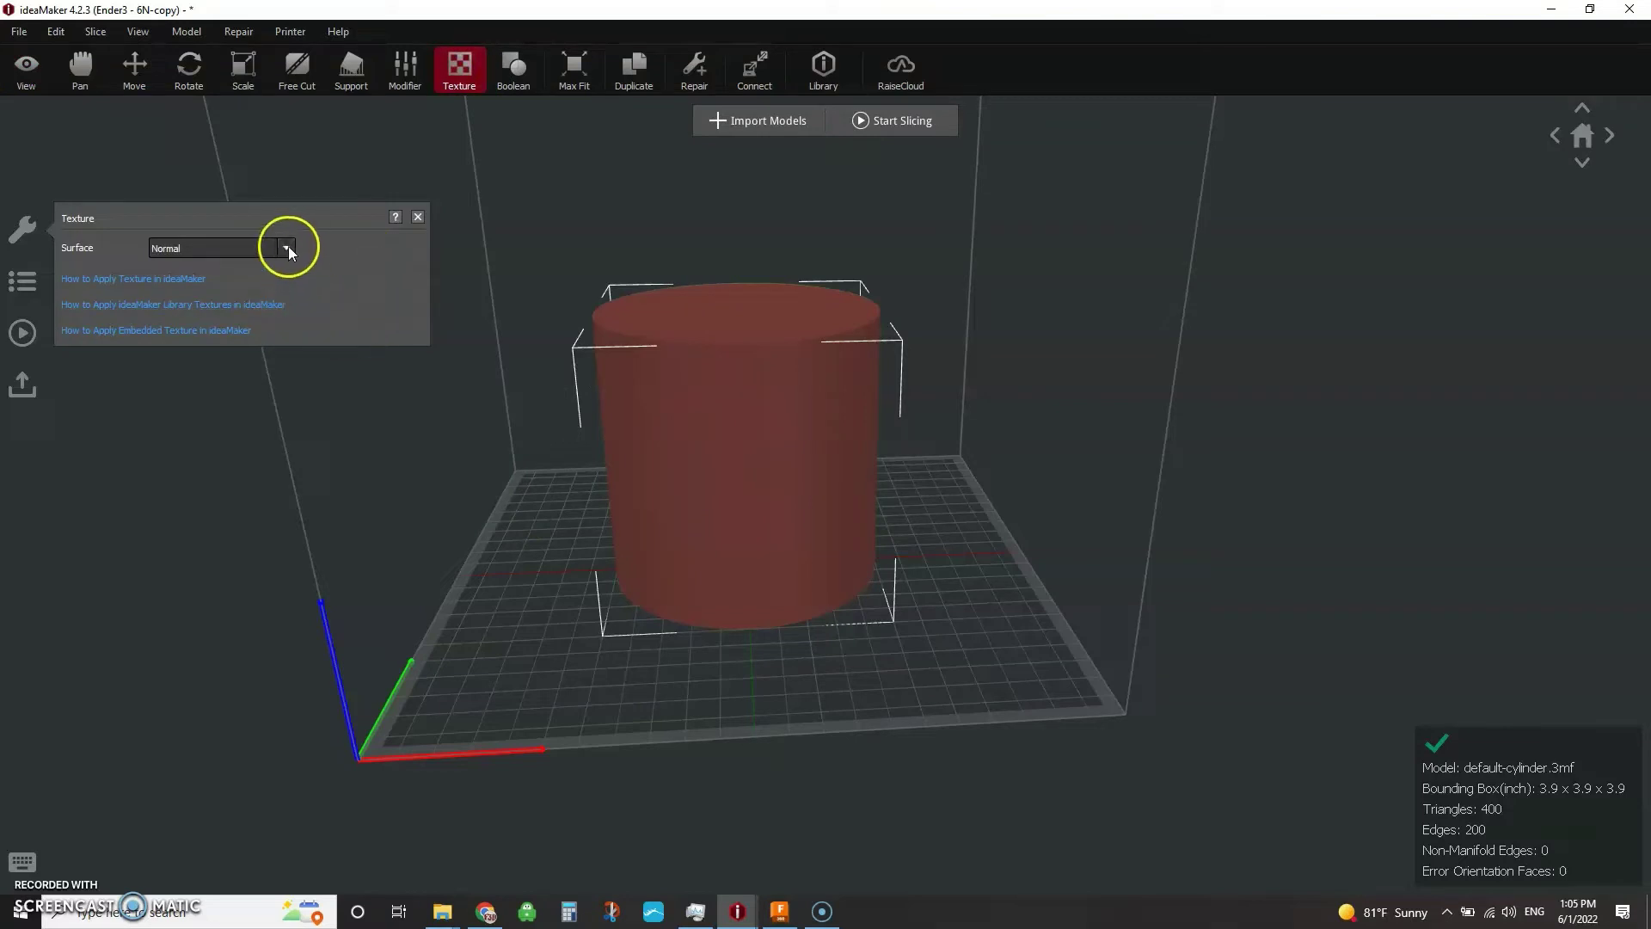
{"action": "left_click", "coordinate": [287, 249]}
{"action": "left_click", "coordinate": [256, 264]}
{"action": "left_click", "coordinate": [287, 249]}
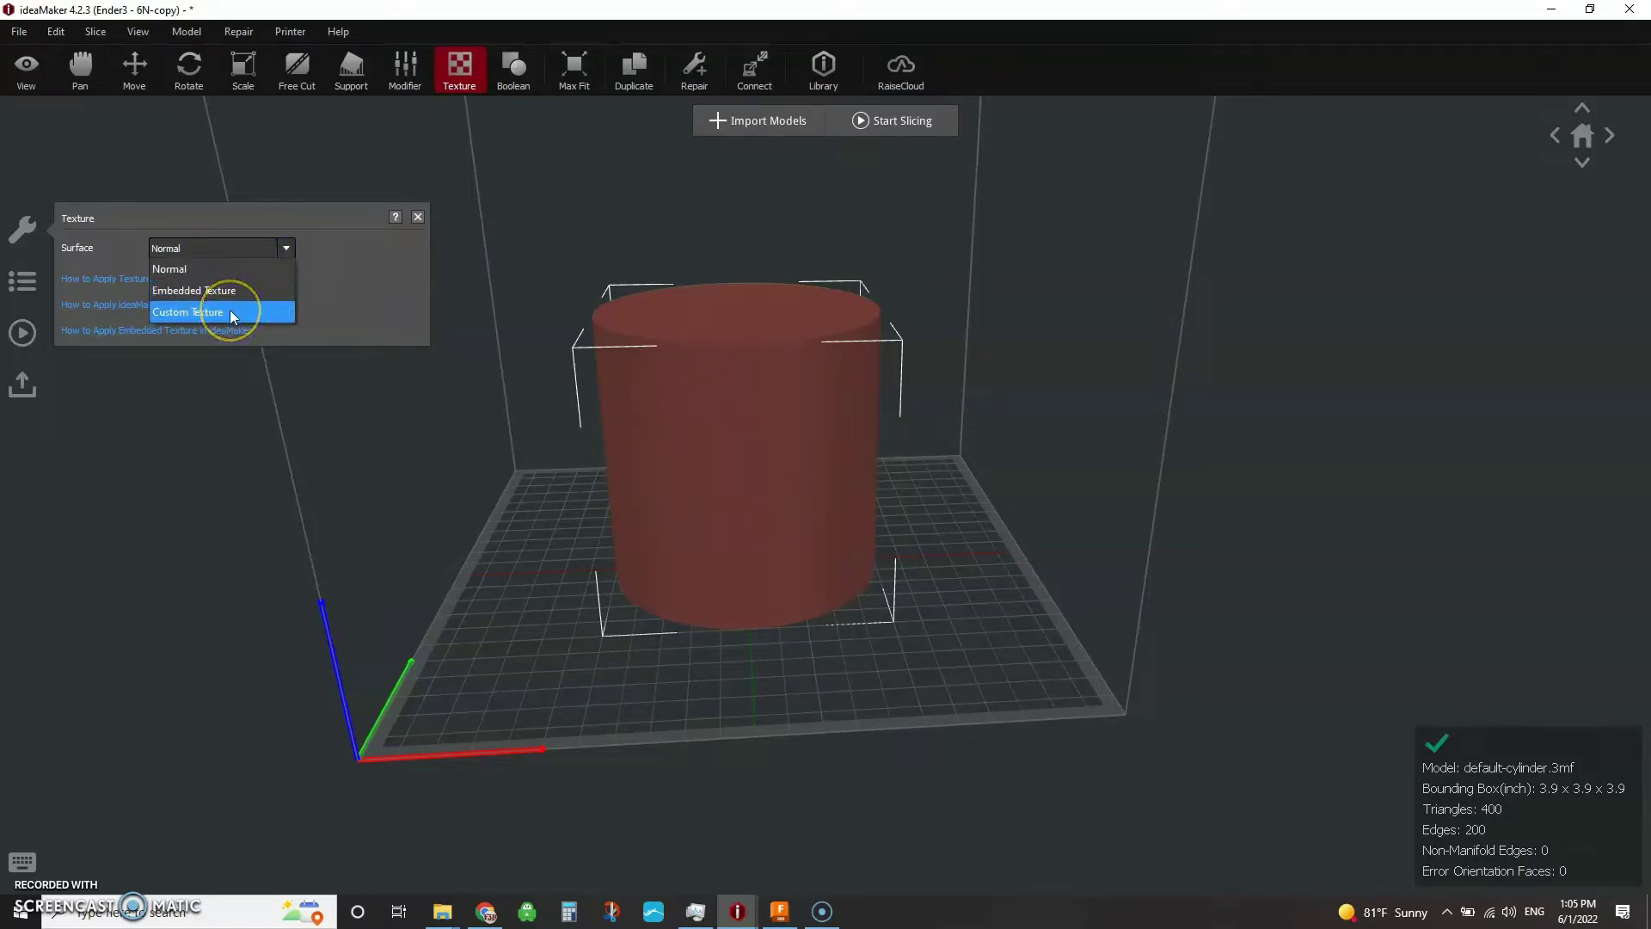
{"action": "left_click", "coordinate": [229, 312]}
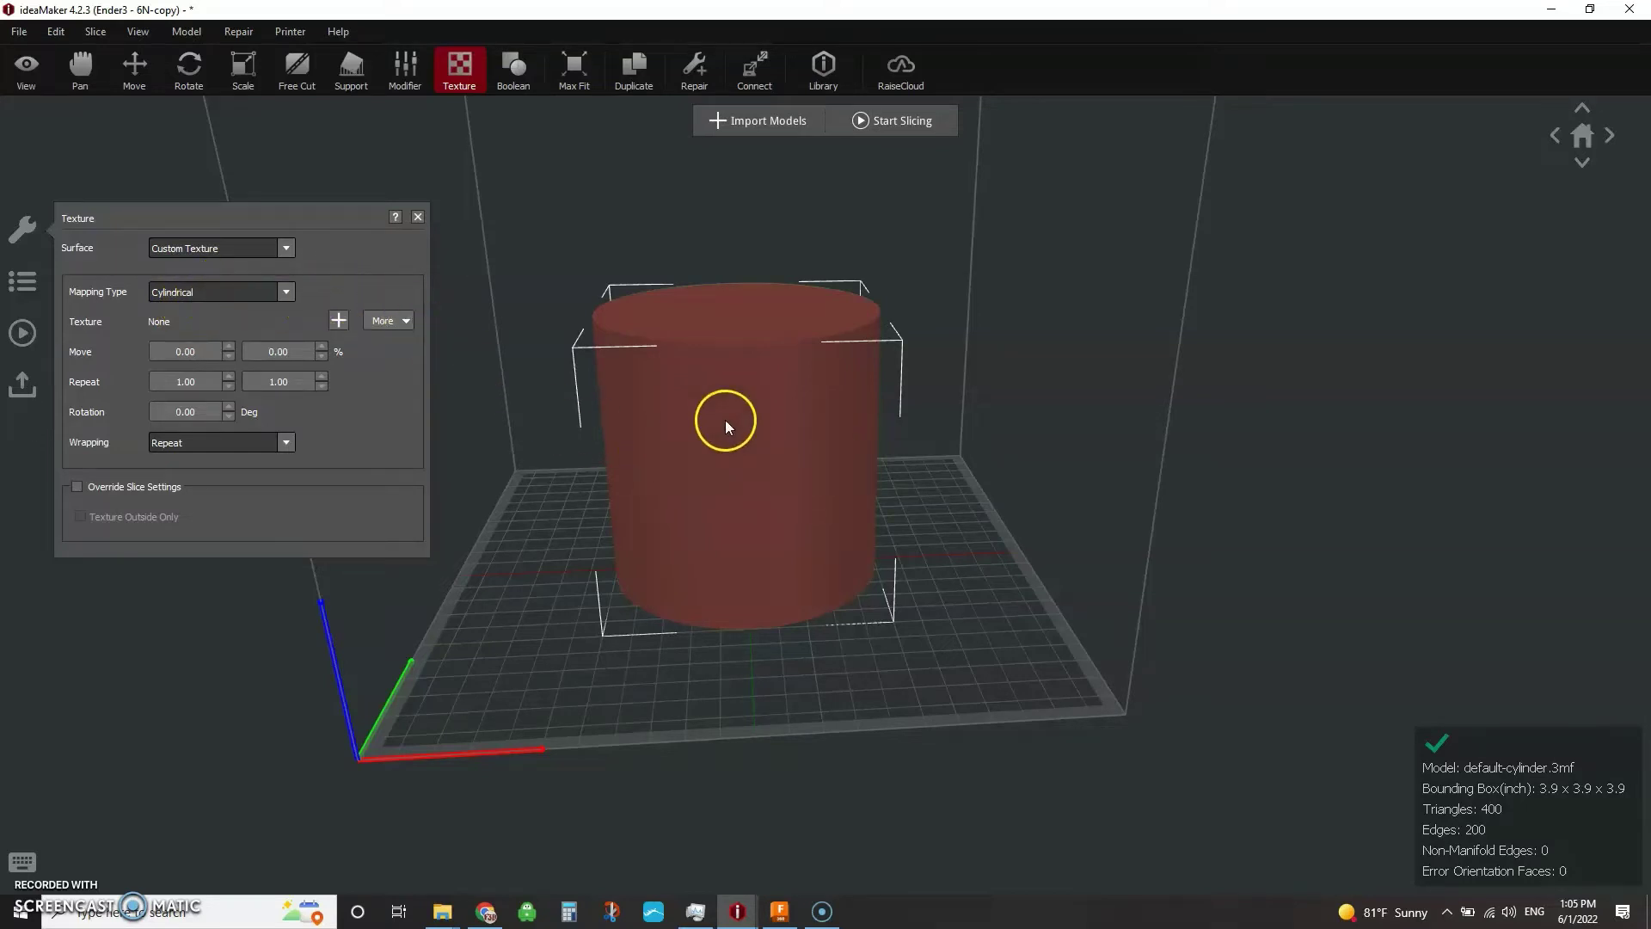
{"action": "left_click", "coordinate": [285, 292]}
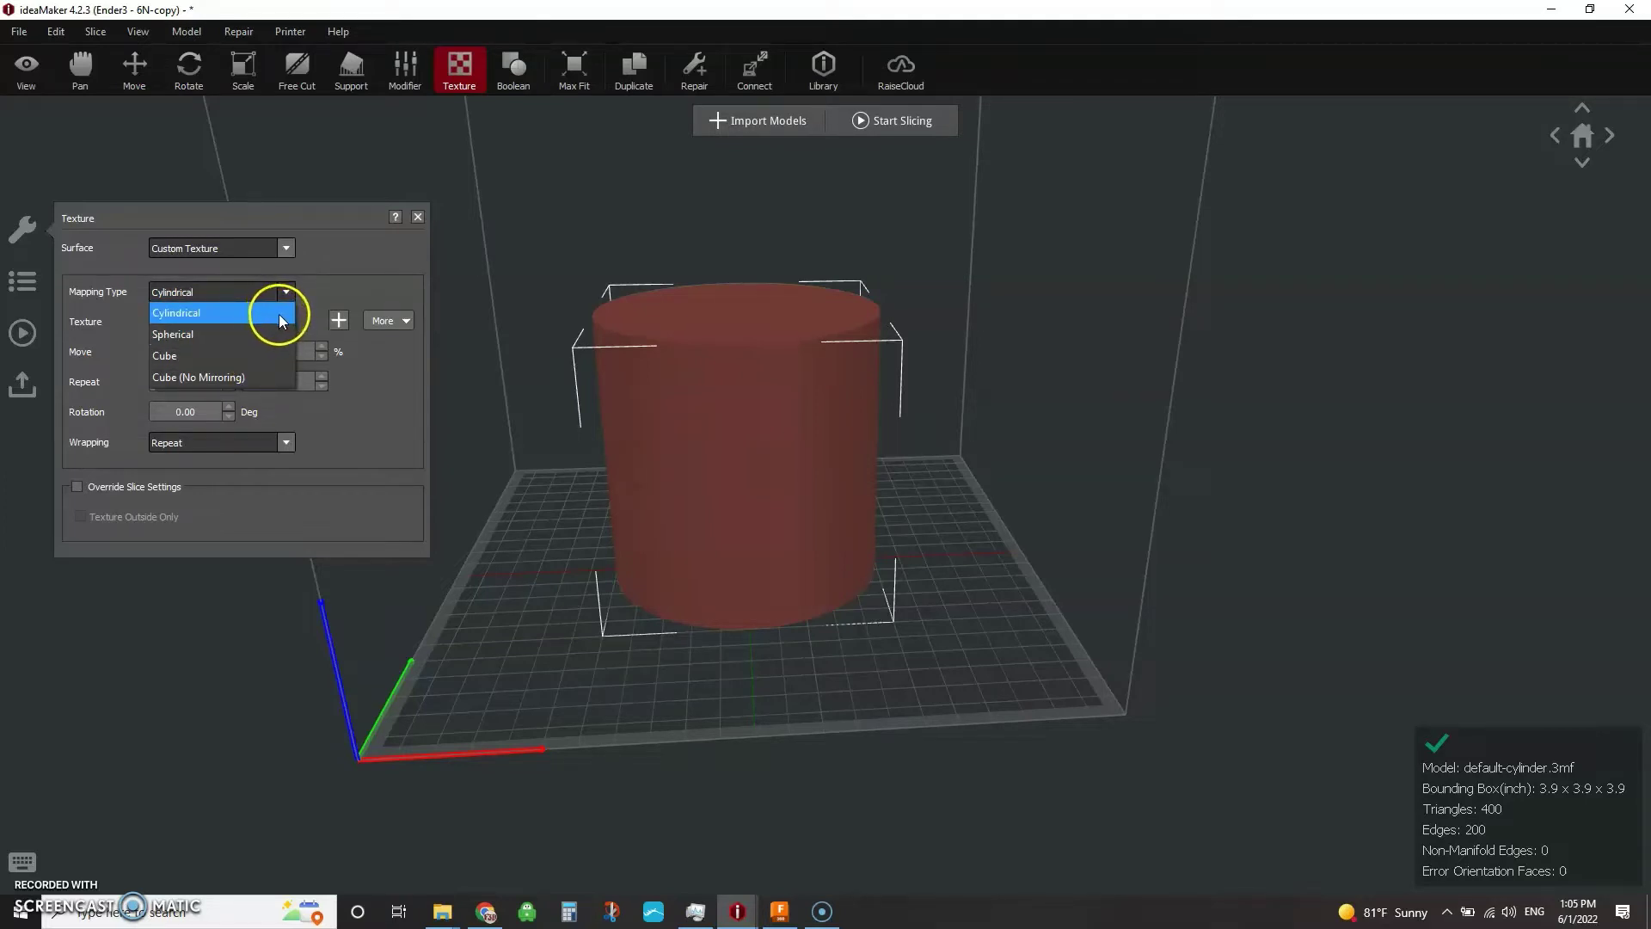
{"action": "left_click", "coordinate": [328, 280]}
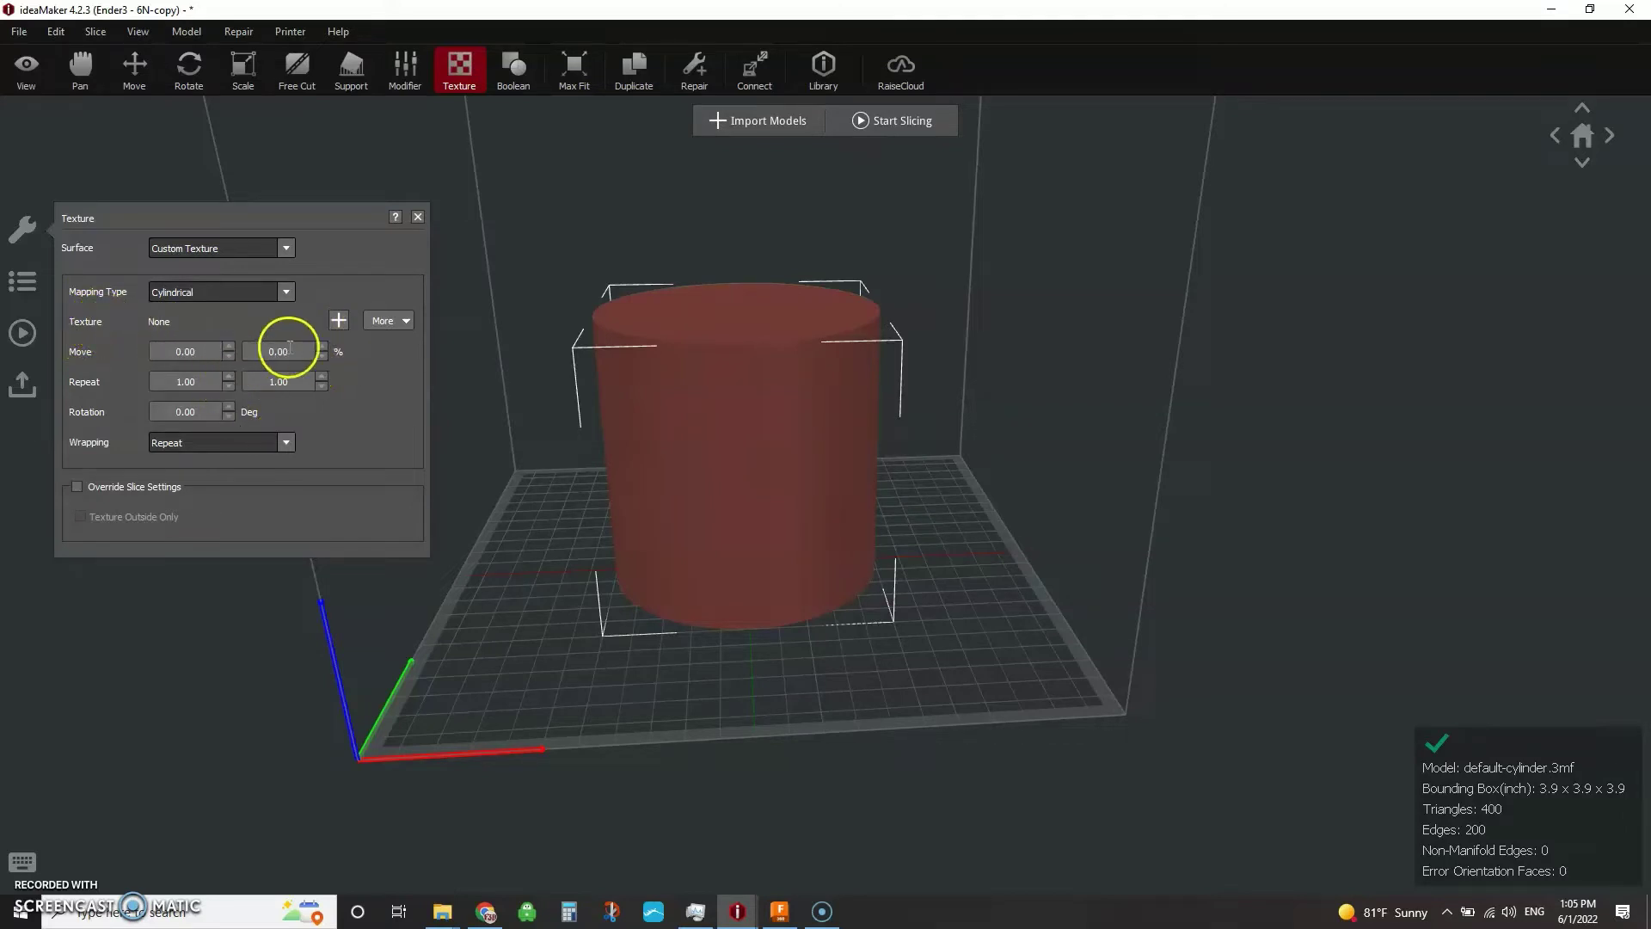
- Import the Mandalorian symbol JPG from the Pictures folder as the cylinder's texture
{"action": "left_click", "coordinate": [339, 320]}
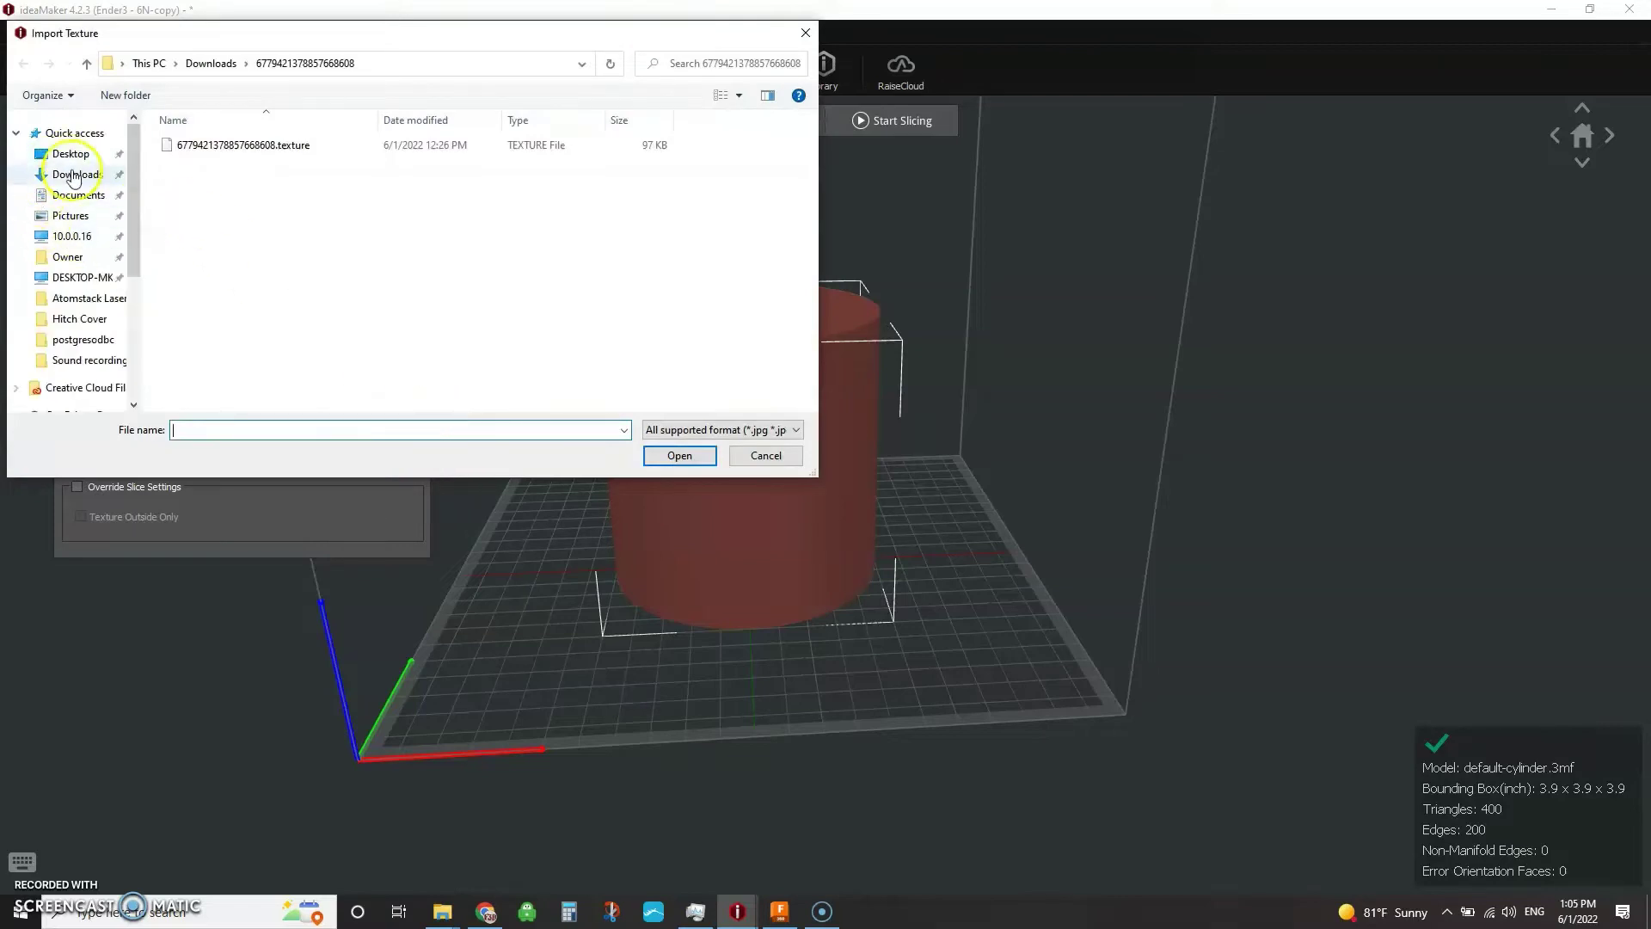
{"action": "scroll", "coordinate": [82, 348], "scroll_direction": "down", "scroll_amount": 1}
{"action": "scroll", "coordinate": [82, 348], "scroll_direction": "down", "scroll_amount": 3}
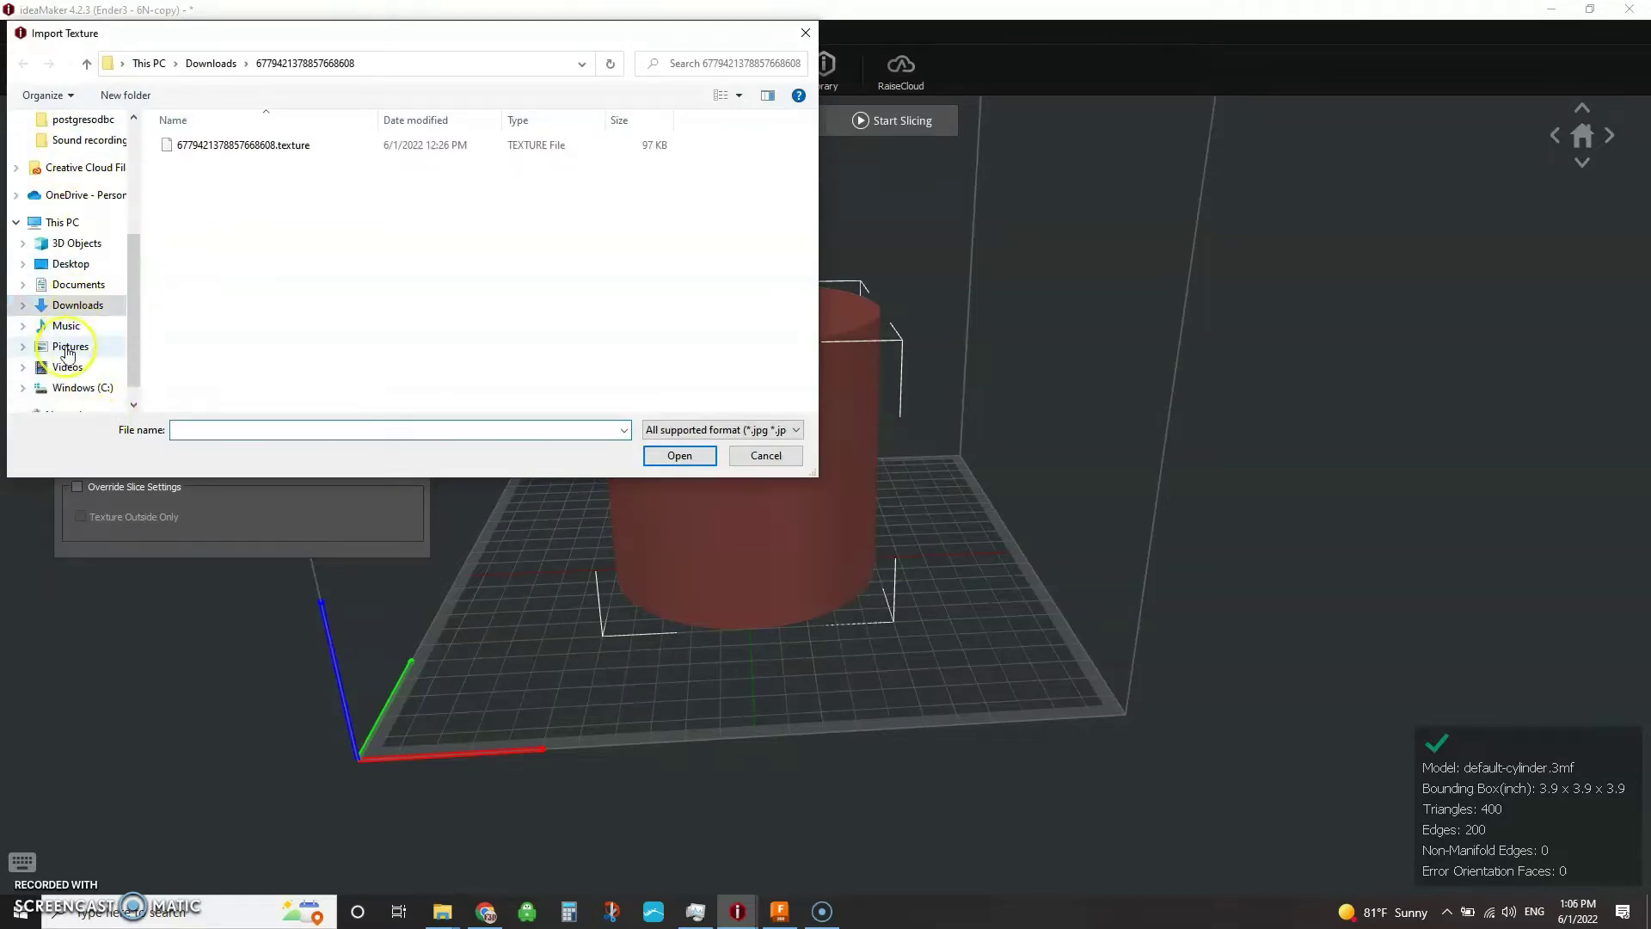
{"action": "left_click", "coordinate": [73, 347]}
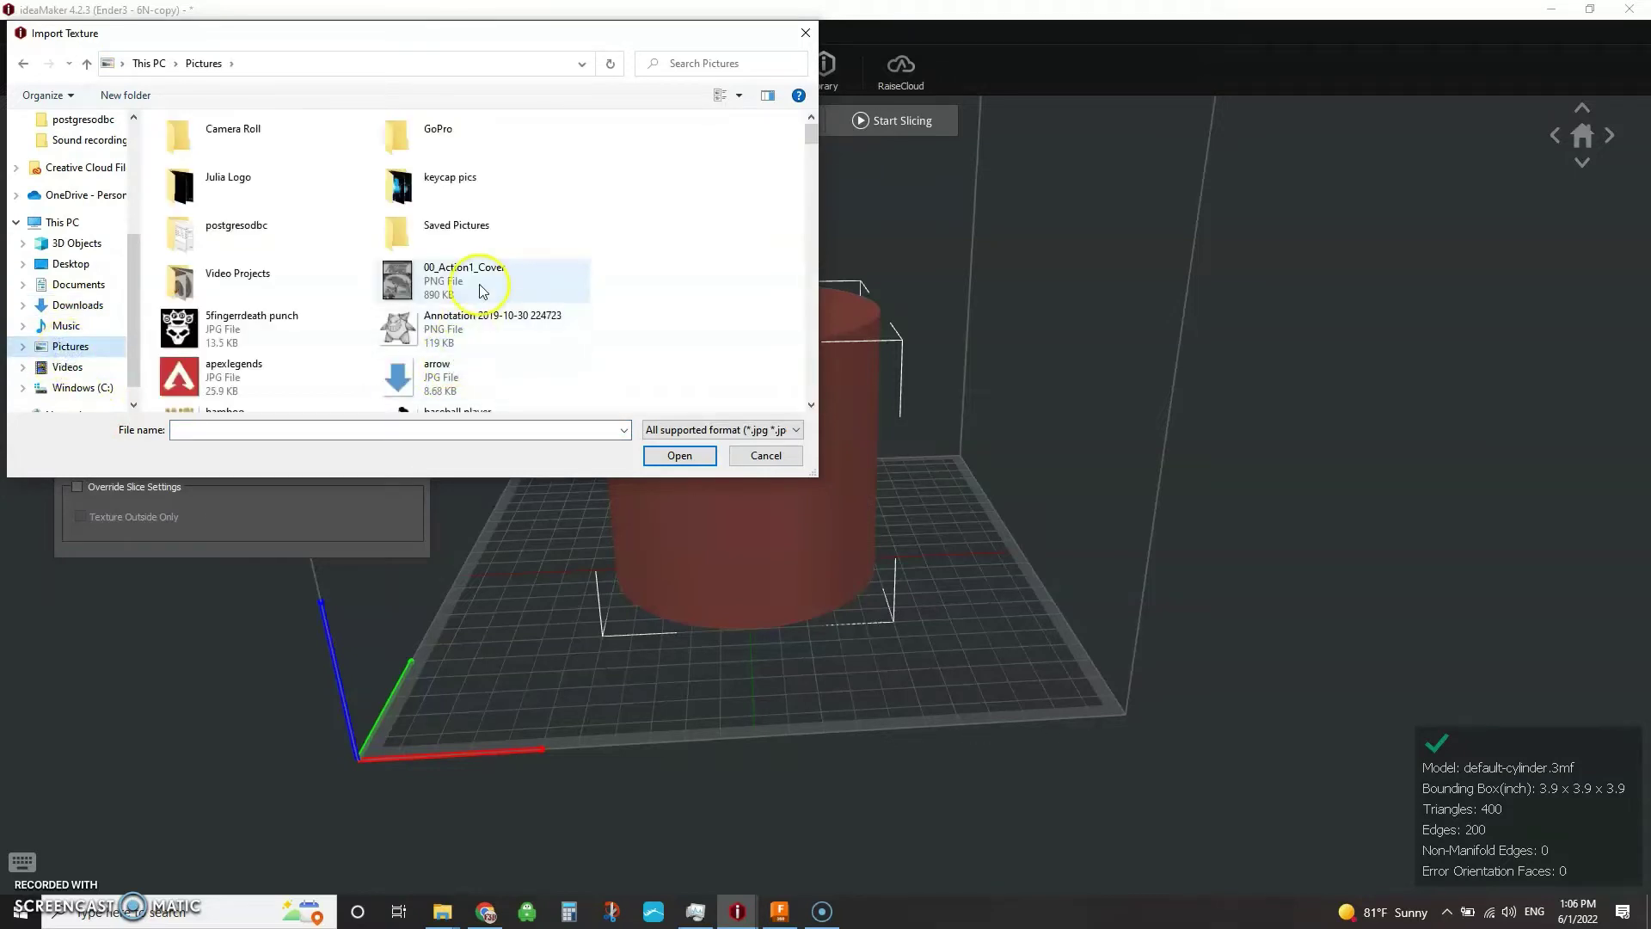
{"action": "scroll", "coordinate": [480, 291], "scroll_direction": "down", "scroll_amount": 5}
{"action": "scroll", "coordinate": [435, 314], "scroll_direction": "down", "scroll_amount": 10}
{"action": "double_click", "coordinate": [501, 270]}
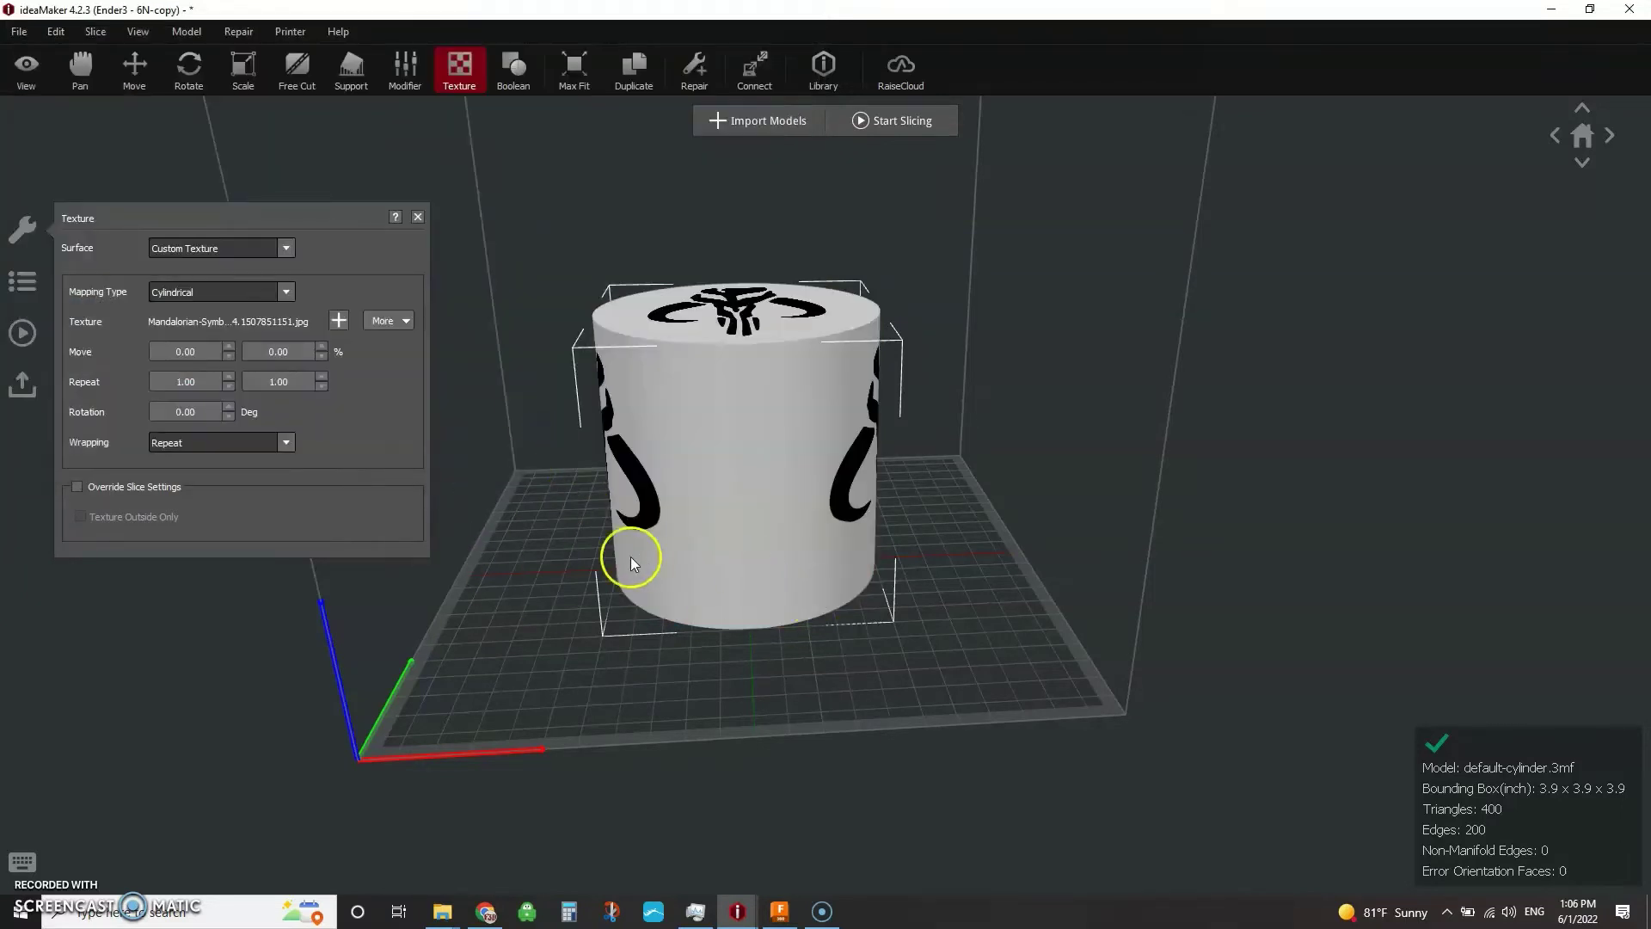
{"action": "left_click_drag", "start_coordinate": [574, 628], "coordinate": [823, 427]}
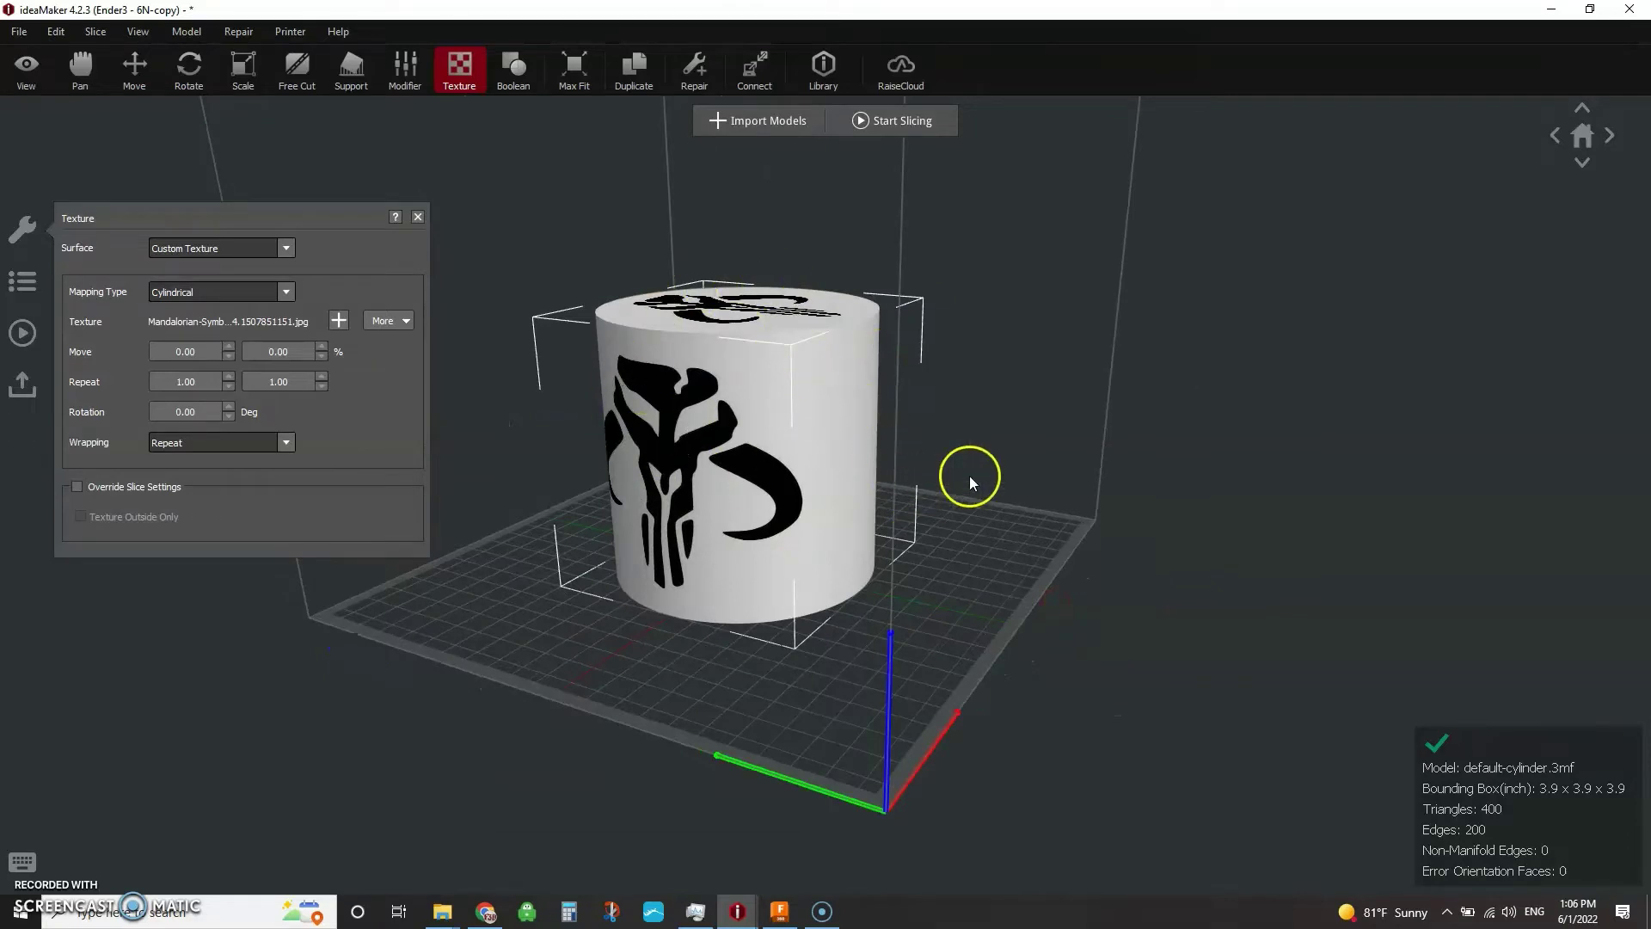
{"action": "left_click_drag", "start_coordinate": [983, 479], "coordinate": [732, 700]}
{"action": "left_click_drag", "start_coordinate": [748, 431], "coordinate": [750, 501]}
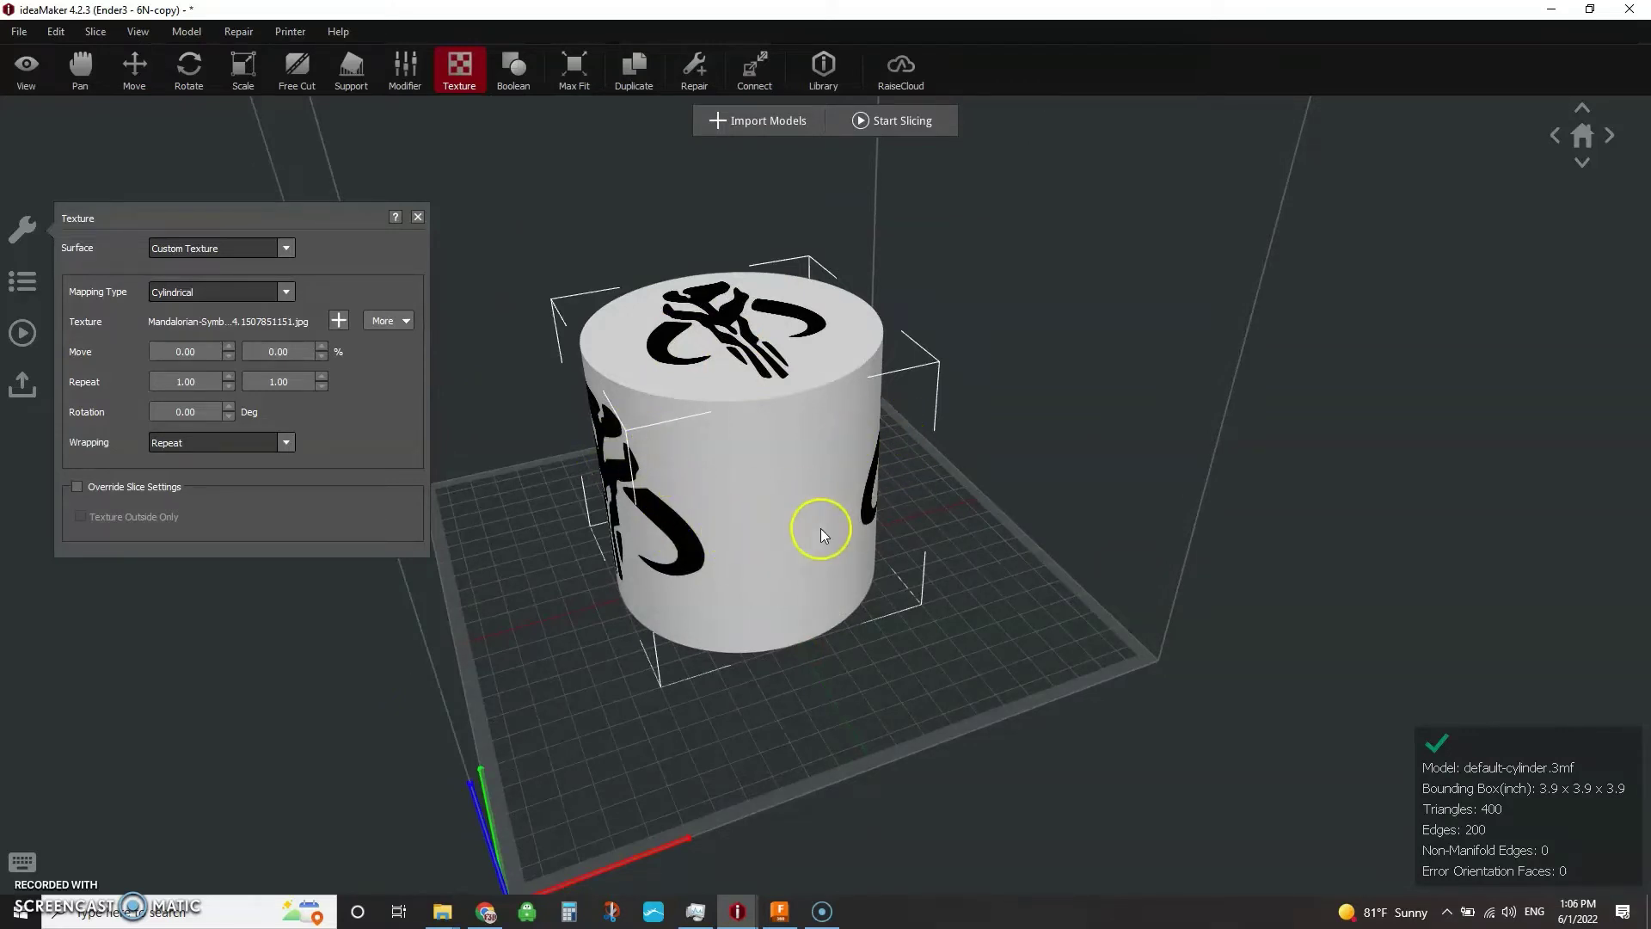
{"action": "left_click_drag", "start_coordinate": [599, 473], "coordinate": [729, 325]}
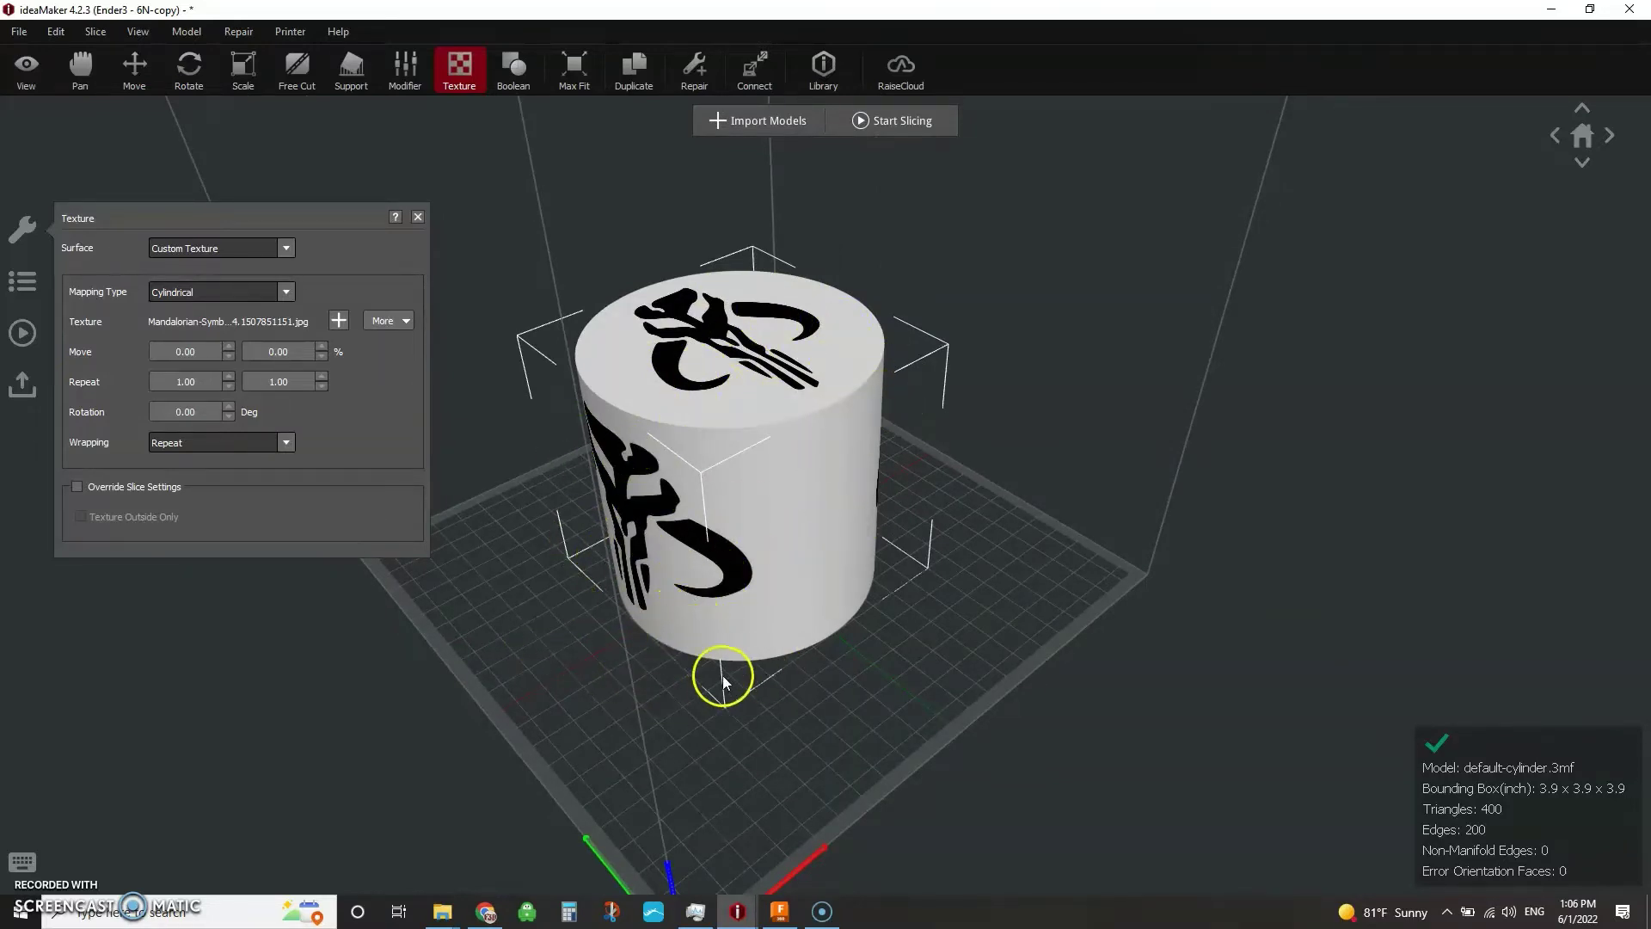
{"action": "mouse_move", "coordinate": [512, 590]}
{"action": "left_mouse_down"}
{"action": "mouse_move", "coordinate": [651, 535]}
{"action": "mouse_move", "coordinate": [637, 525]}
{"action": "mouse_move", "coordinate": [671, 450]}
{"action": "mouse_move", "coordinate": [713, 430]}
{"action": "left_mouse_up"}
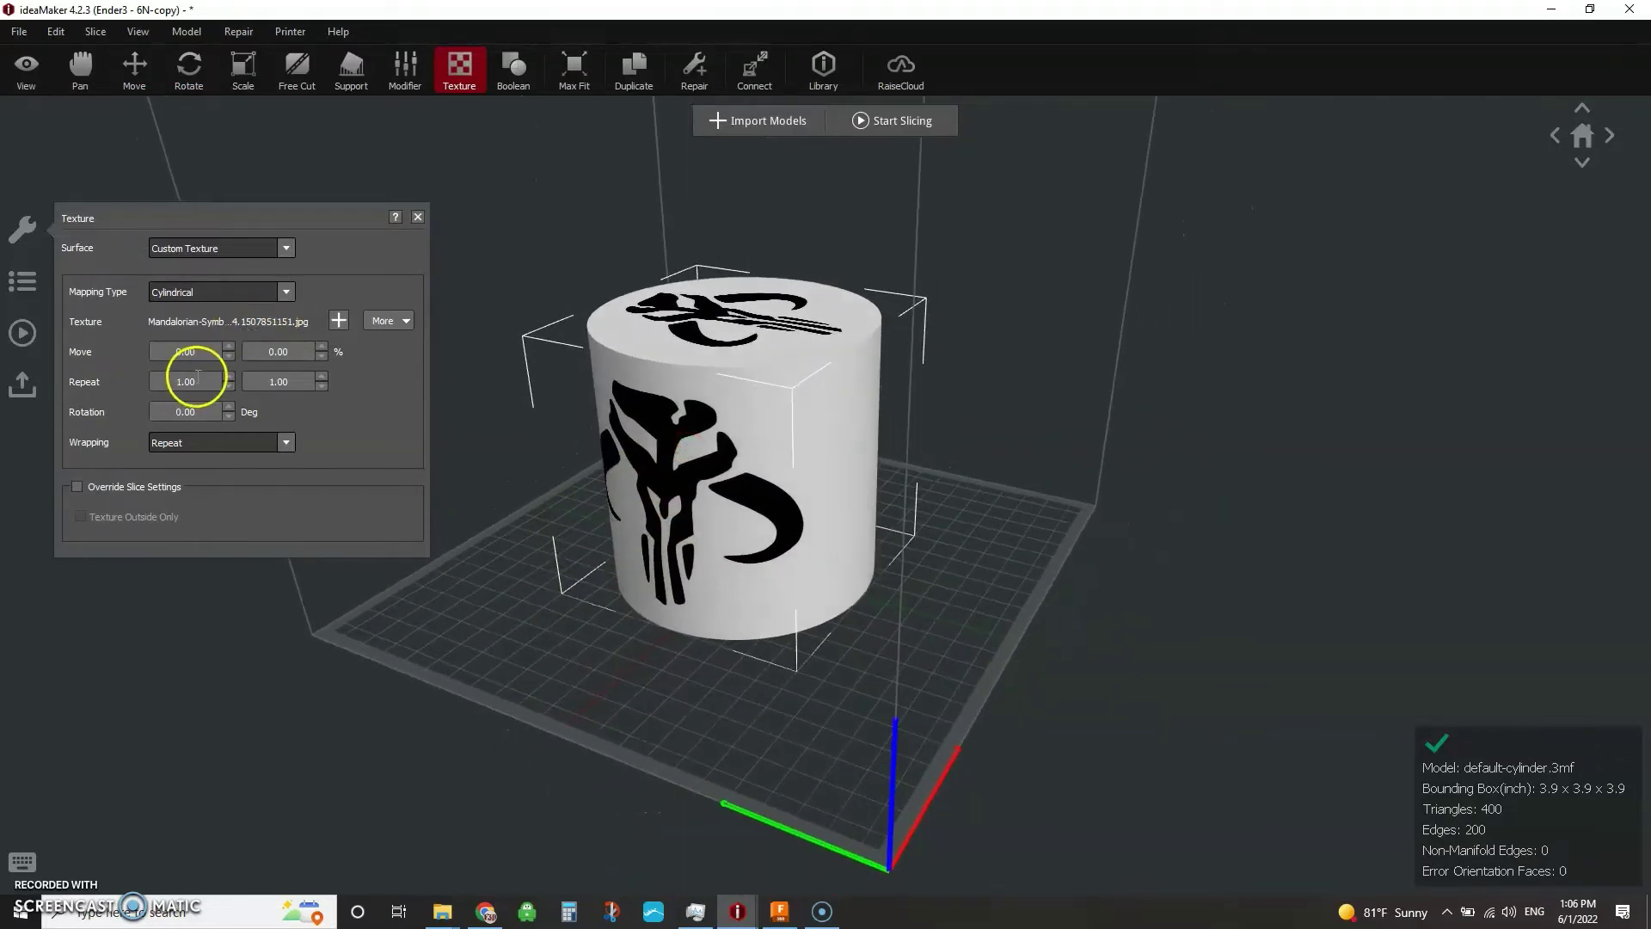
- Try shifting the texture's horizontal and vertical offsets, then return both to 0
{"action": "left_click", "coordinate": [229, 347]}
{"action": "left_click", "coordinate": [228, 347]}
{"action": "left_click", "coordinate": [229, 347]}
{"action": "left_click", "coordinate": [228, 347]}
{"action": "left_click", "coordinate": [229, 349]}
{"action": "left_click", "coordinate": [227, 356]}
{"action": "left_click", "coordinate": [227, 356]}
{"action": "left_click", "coordinate": [227, 356]}
{"action": "left_click", "coordinate": [227, 356]}
{"action": "left_click", "coordinate": [227, 356]}
{"action": "left_click", "coordinate": [322, 346]}
{"action": "left_click", "coordinate": [321, 345]}
{"action": "left_click", "coordinate": [321, 356]}
{"action": "left_click", "coordinate": [321, 356]}
- Raise the texture repeat counts to try 6 and 8 tiles, viewing the dense tiling
{"action": "left_click", "coordinate": [230, 377]}
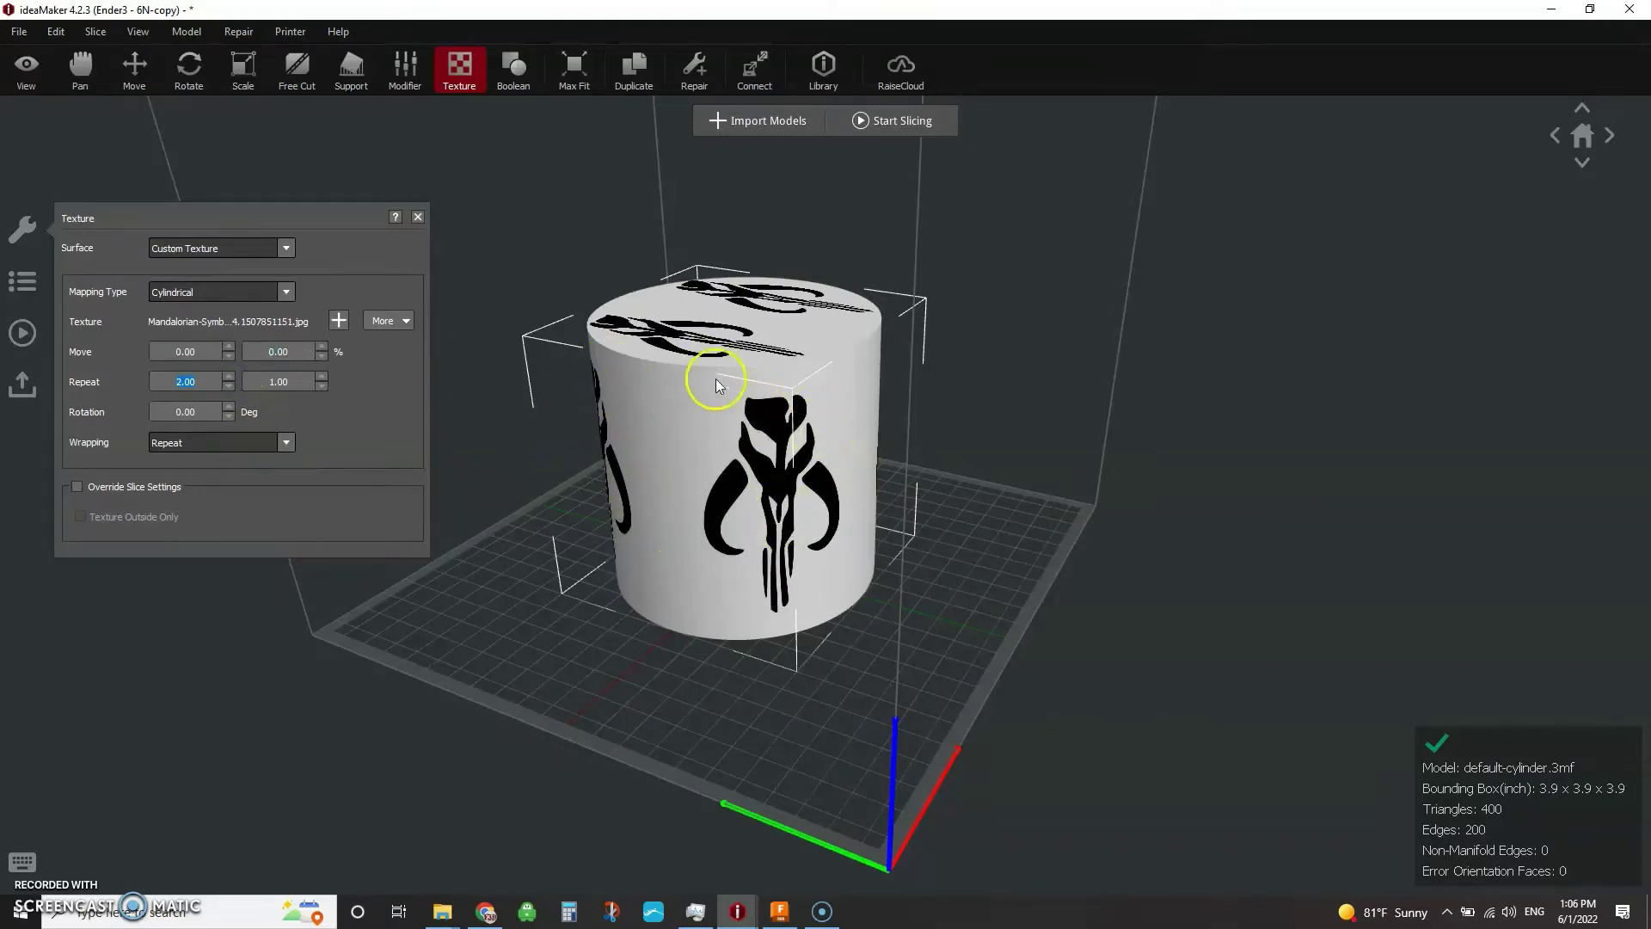
{"action": "left_click", "coordinate": [321, 376]}
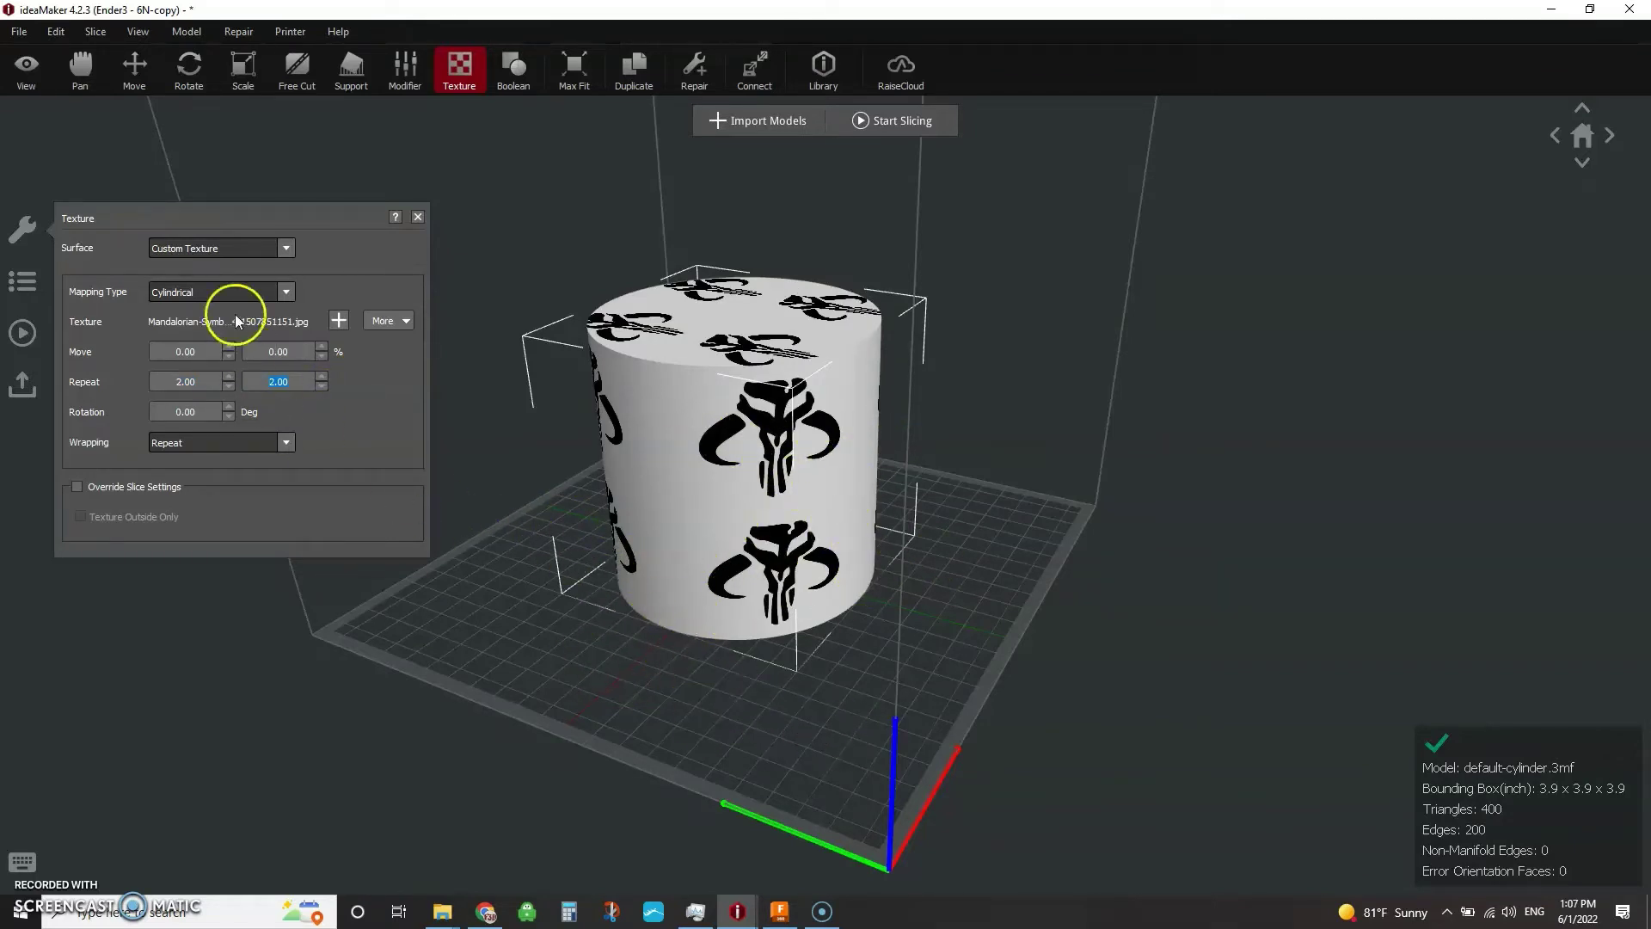
{"action": "left_click", "coordinate": [321, 376]}
{"action": "left_click", "coordinate": [320, 377]}
{"action": "left_click", "coordinate": [320, 377]}
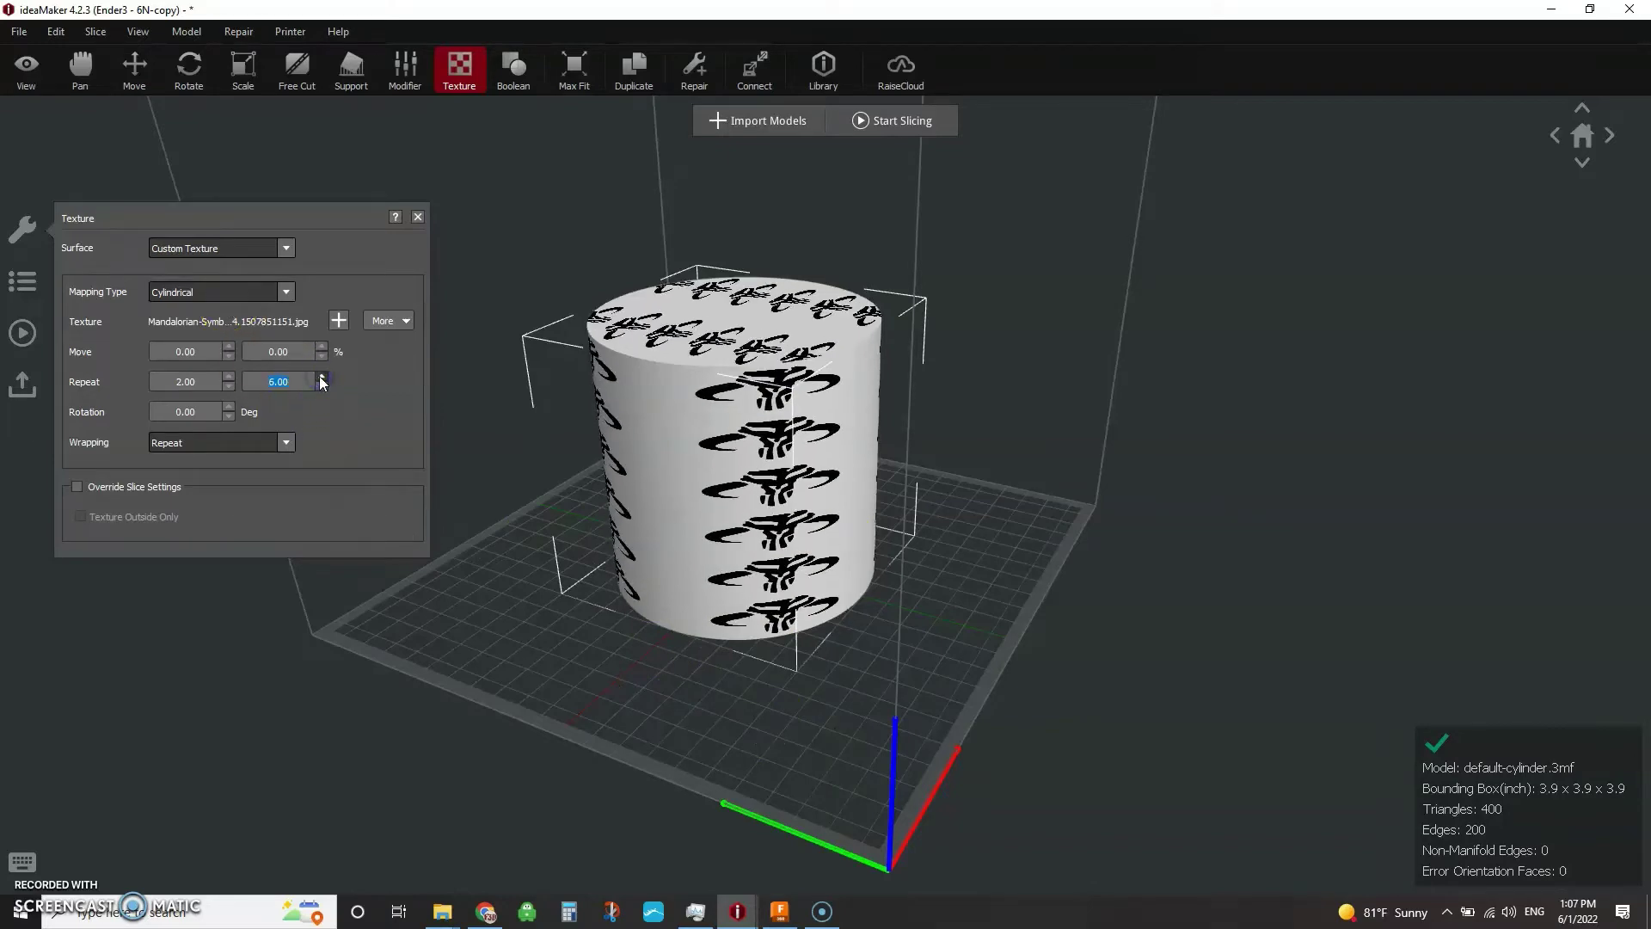
{"action": "left_click", "coordinate": [228, 375]}
{"action": "left_click", "coordinate": [228, 376]}
{"action": "left_click", "coordinate": [228, 376]}
{"action": "left_click", "coordinate": [228, 376]}
{"action": "left_click", "coordinate": [228, 376]}
{"action": "left_click", "coordinate": [228, 376]}
{"action": "right_click_drag", "start_coordinate": [697, 553], "coordinate": [823, 565]}
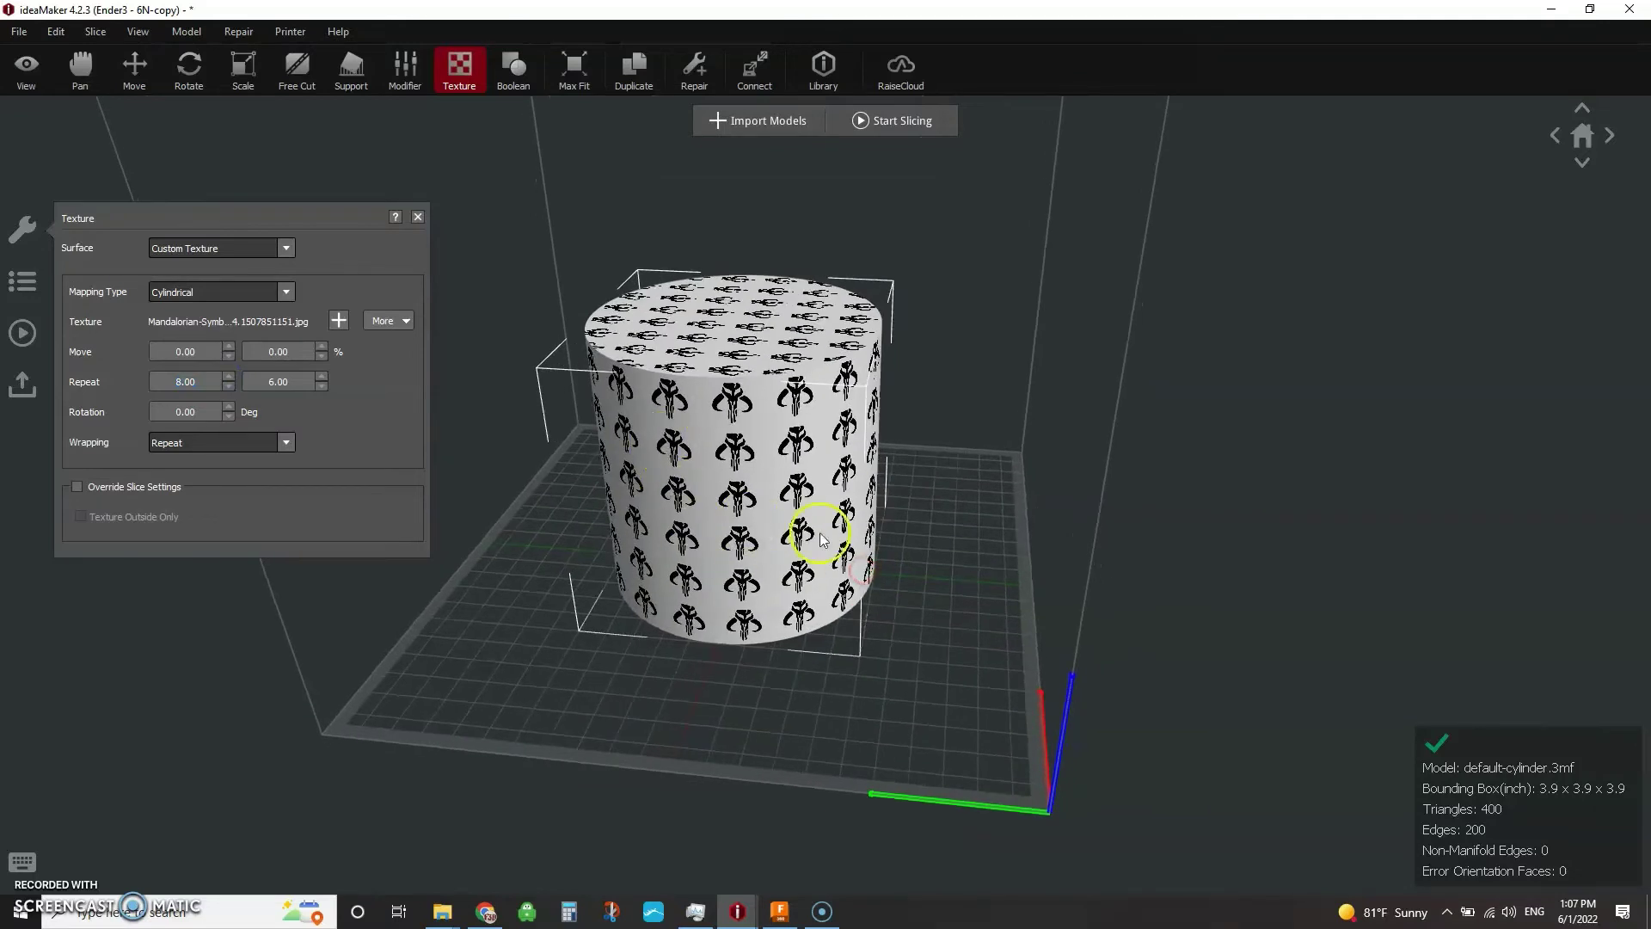
{"action": "mouse_move", "coordinate": [688, 481]}
{"action": "left_mouse_down"}
{"action": "mouse_move", "coordinate": [719, 446]}
{"action": "mouse_move", "coordinate": [737, 559]}
{"action": "mouse_move", "coordinate": [781, 514]}
{"action": "left_mouse_up"}
- Set both Repeat X and Repeat Y to 1.00 and check the single large emblem
{"action": "left_click", "coordinate": [229, 387]}
{"action": "left_click", "coordinate": [229, 387]}
{"action": "left_click", "coordinate": [228, 387]}
{"action": "left_click", "coordinate": [229, 387]}
{"action": "left_click", "coordinate": [229, 387]}
{"action": "left_click", "coordinate": [228, 387]}
{"action": "left_click", "coordinate": [229, 387]}
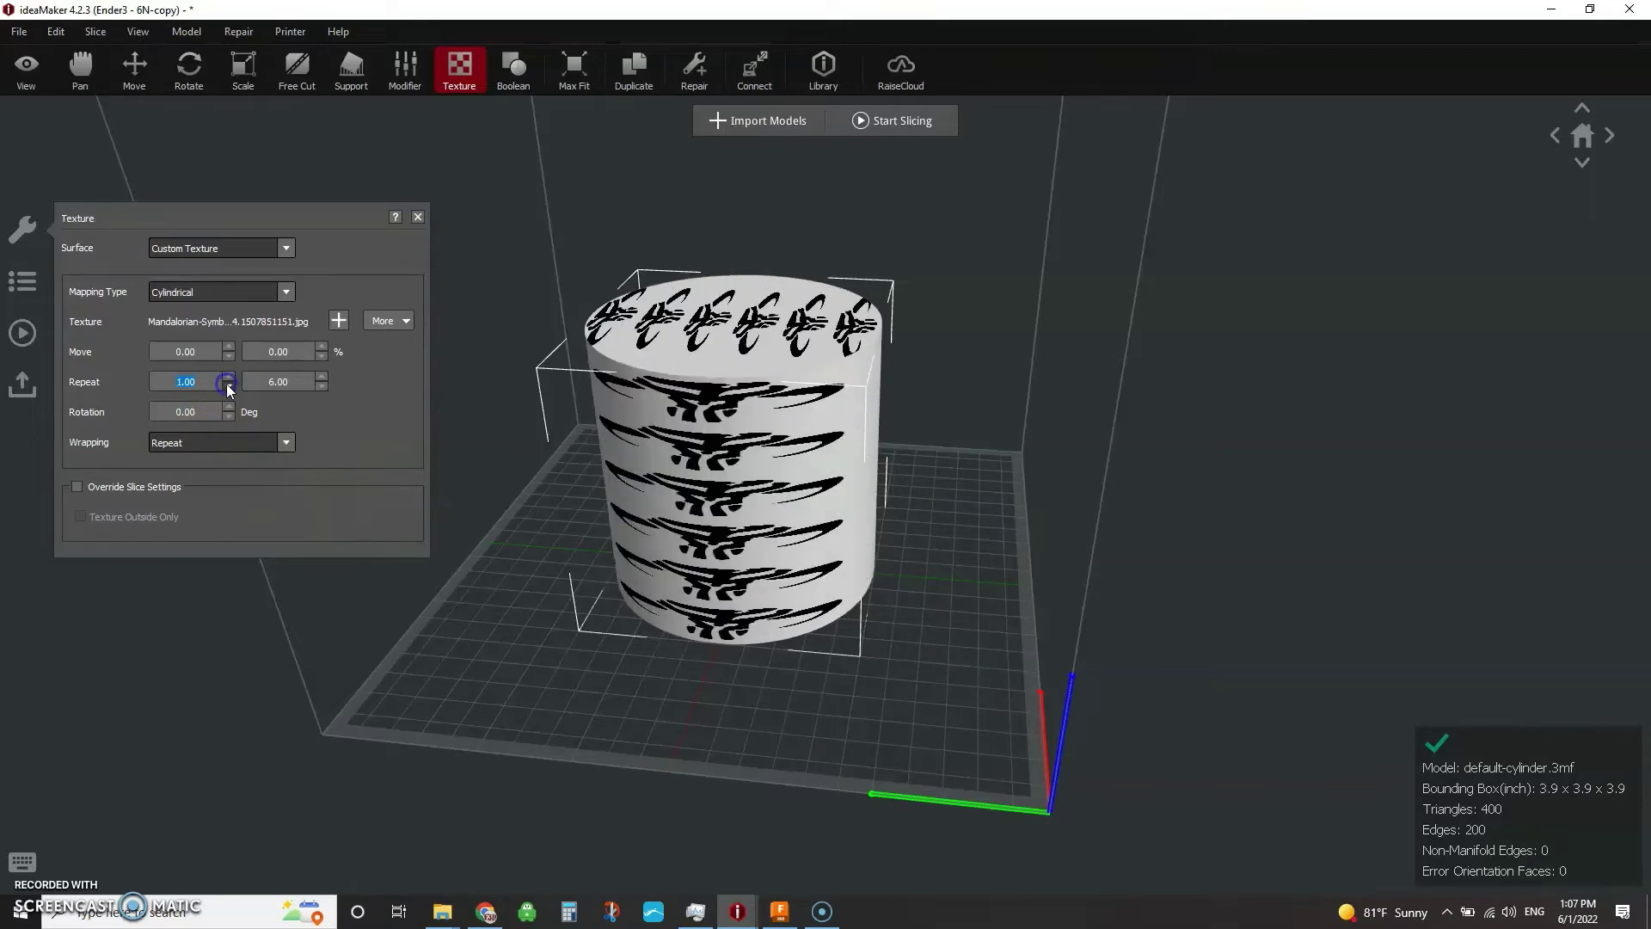
{"action": "left_click", "coordinate": [321, 387]}
{"action": "left_click", "coordinate": [322, 387]}
{"action": "left_click", "coordinate": [322, 387]}
{"action": "left_click", "coordinate": [322, 387]}
{"action": "left_click", "coordinate": [322, 387]}
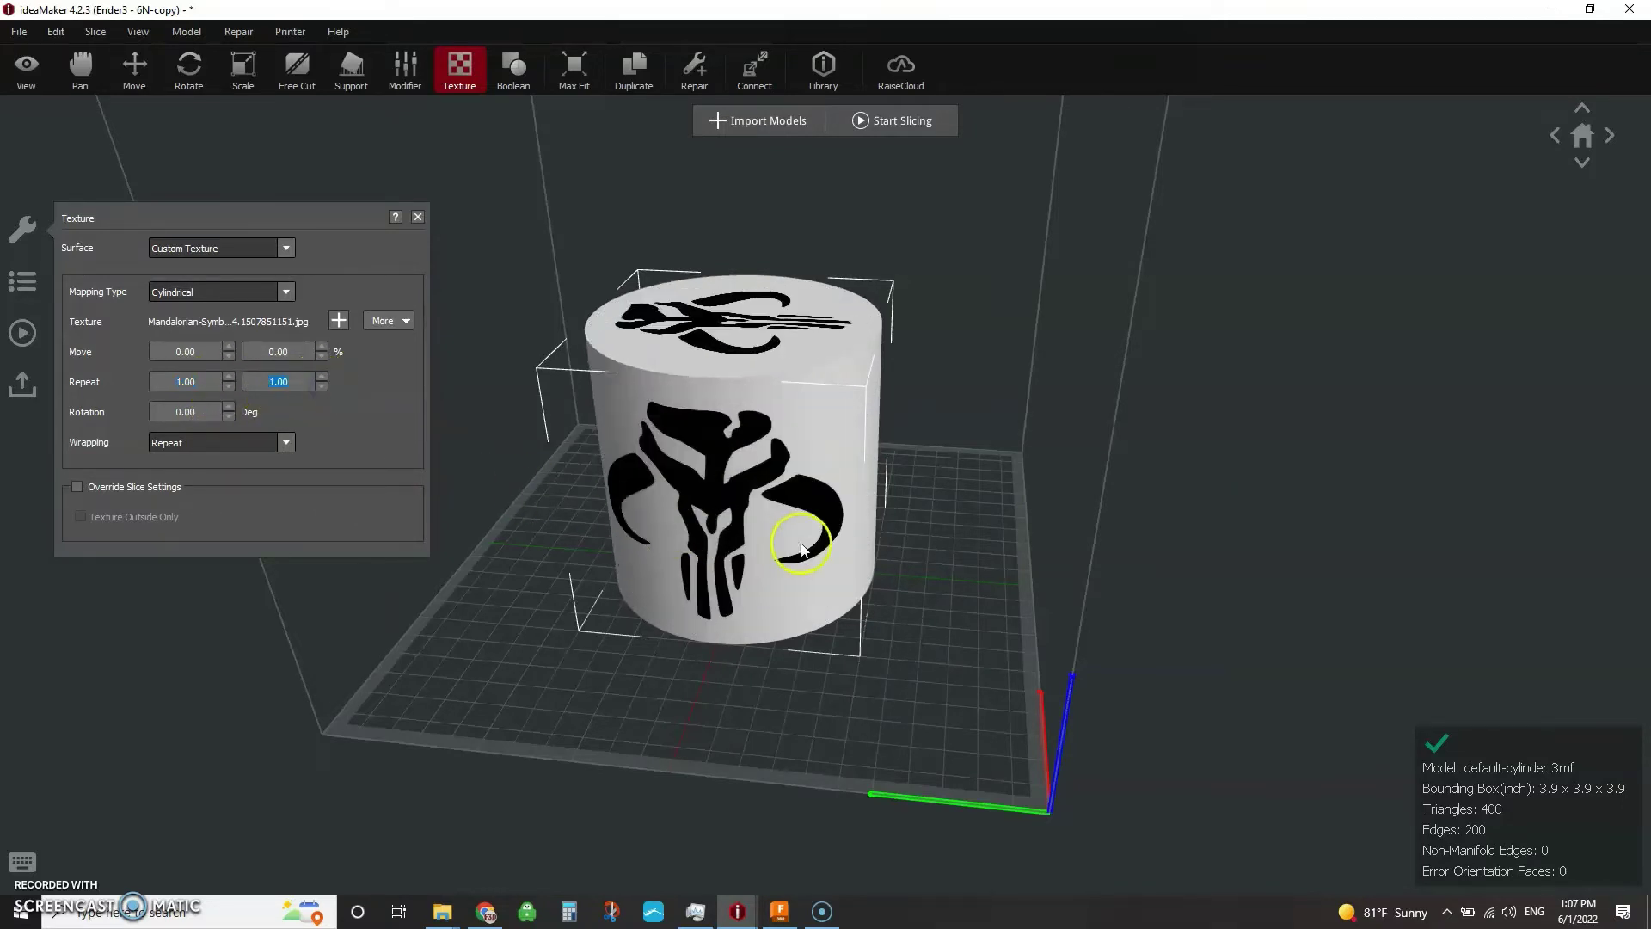
{"action": "left_click_drag", "start_coordinate": [804, 549], "coordinate": [576, 622]}
{"action": "left_click_drag", "start_coordinate": [798, 616], "coordinate": [675, 442]}
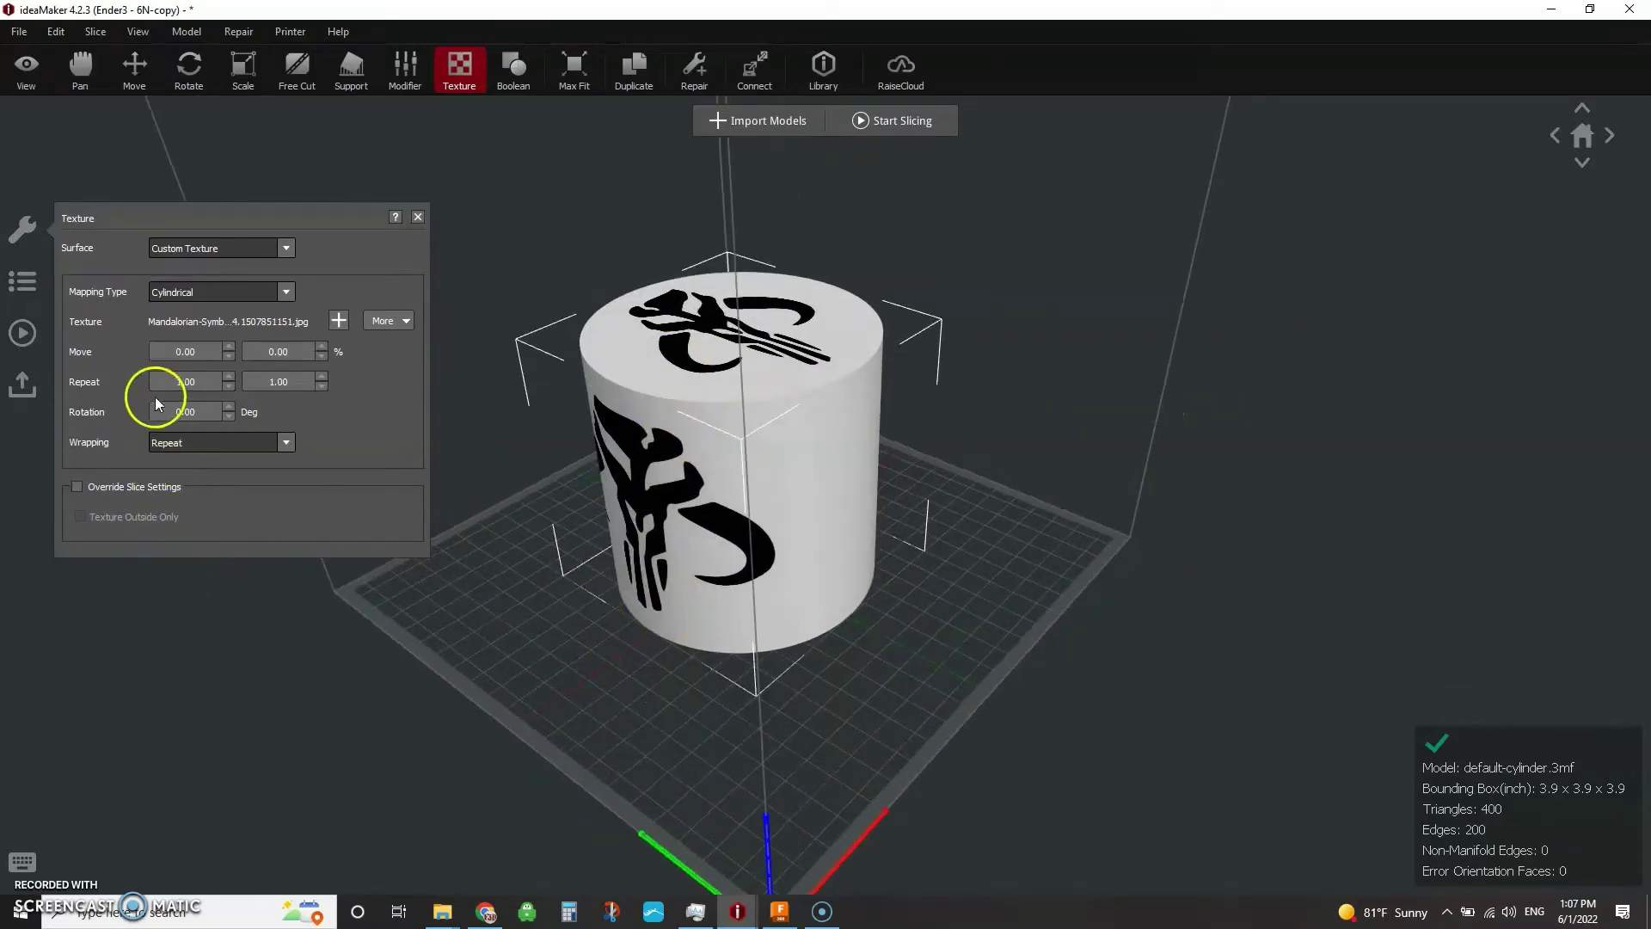
- Keep texture wrapping on Repeat and enable Override Slice Settings, leaving Texture Outside Only off
{"action": "left_click", "coordinate": [286, 441]}
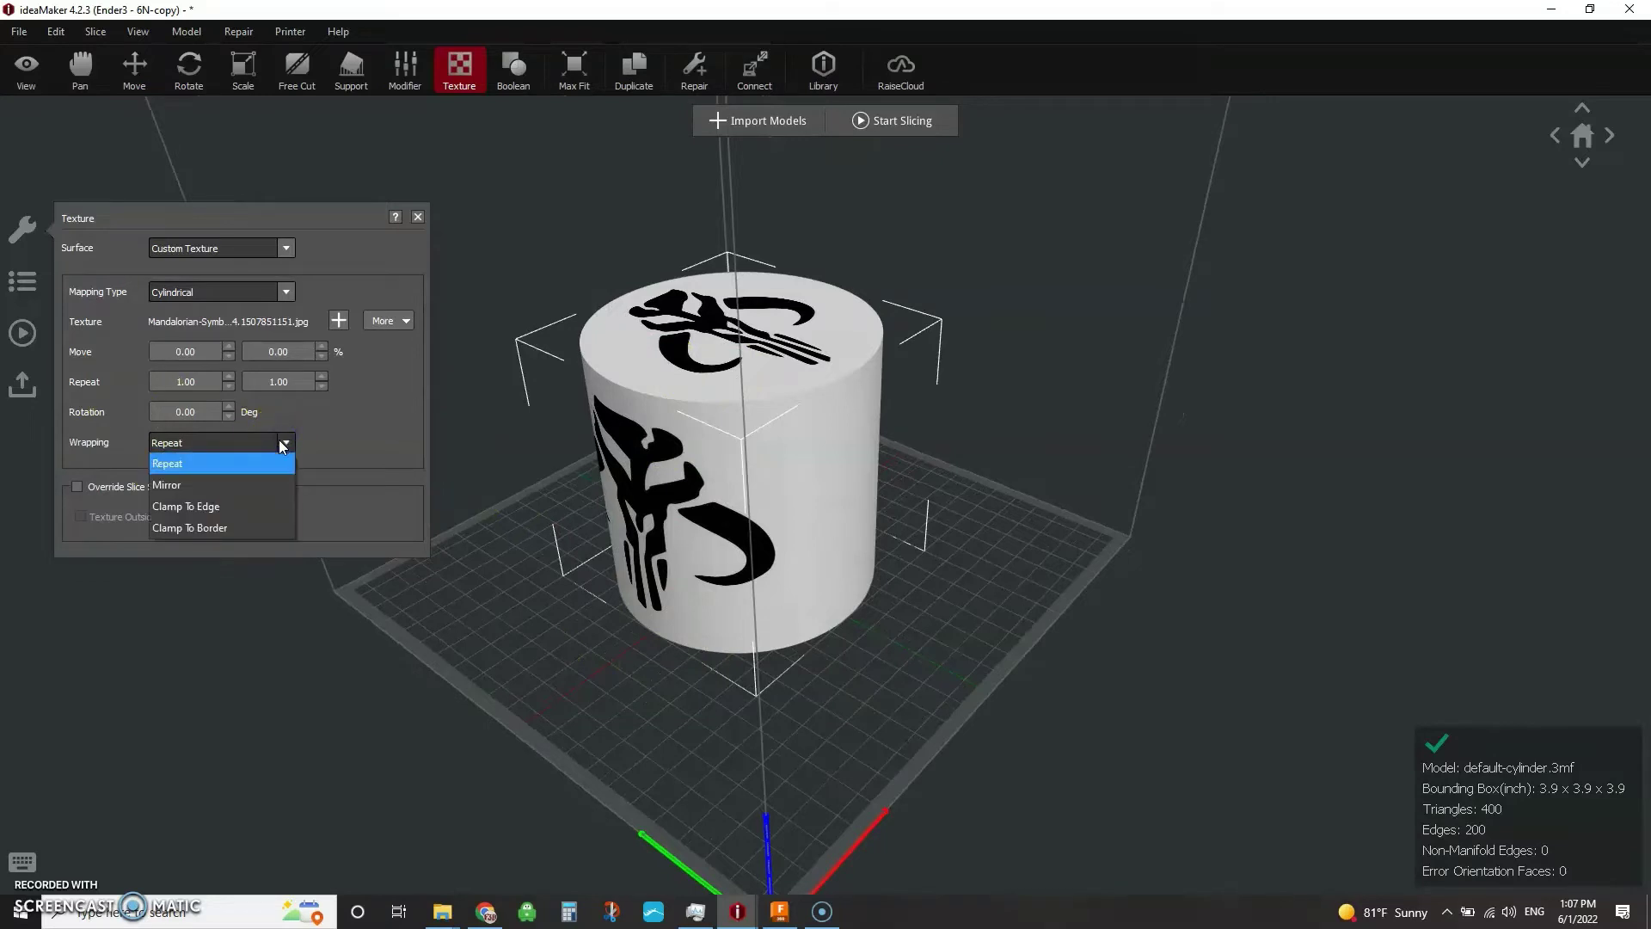
{"action": "left_click", "coordinate": [244, 490]}
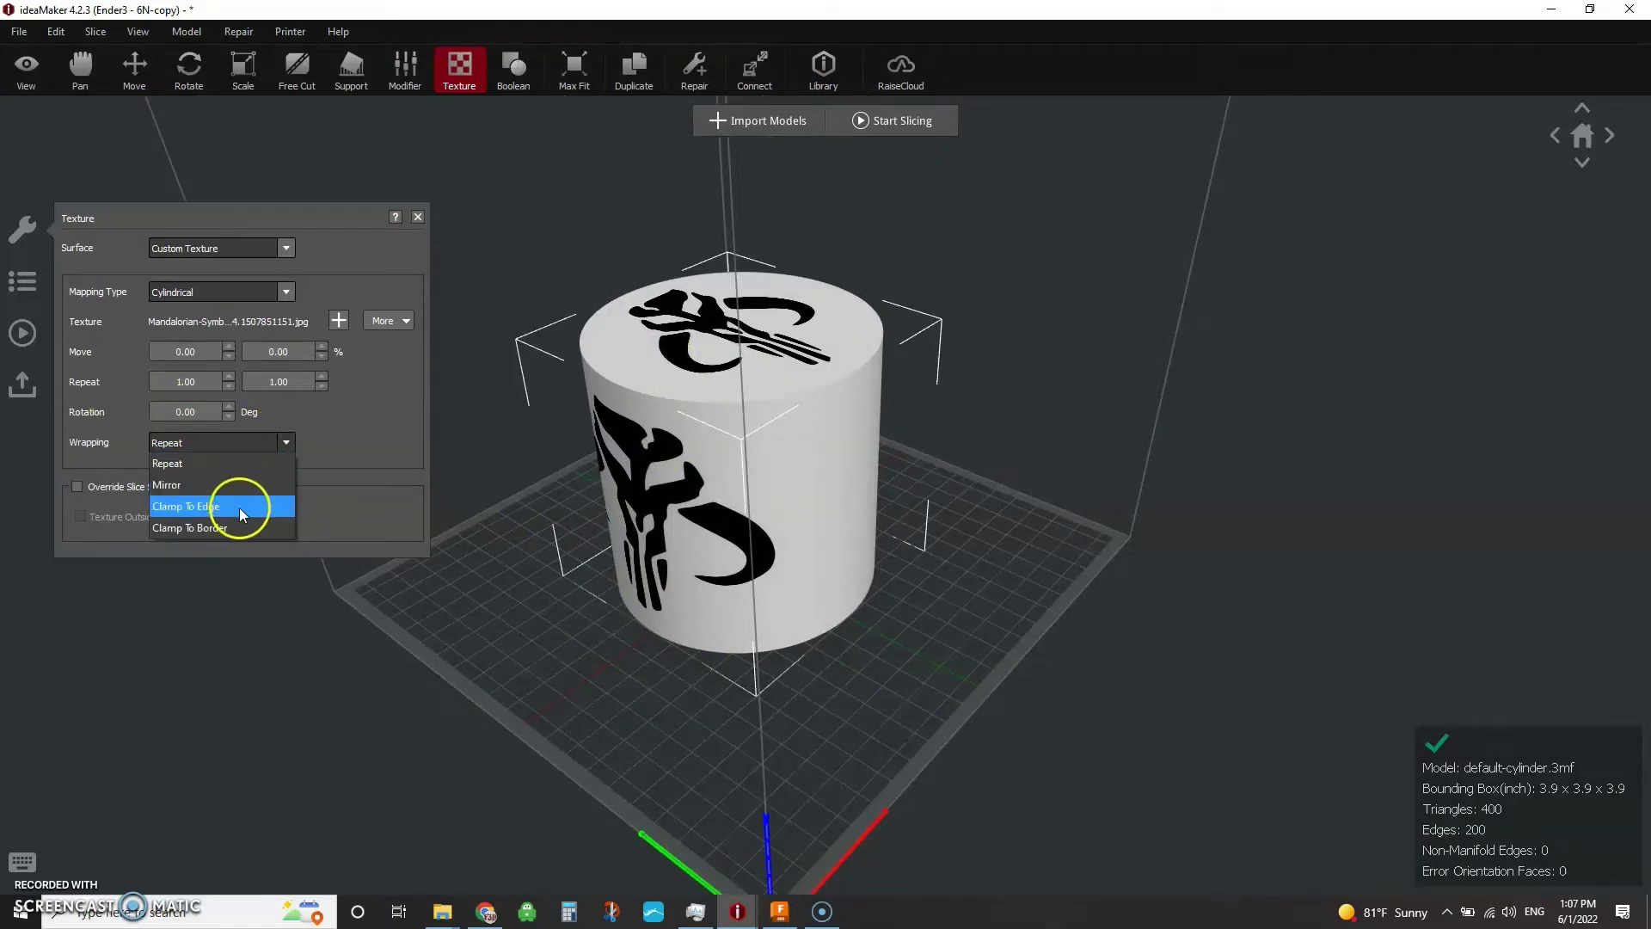
{"action": "left_click", "coordinate": [358, 456]}
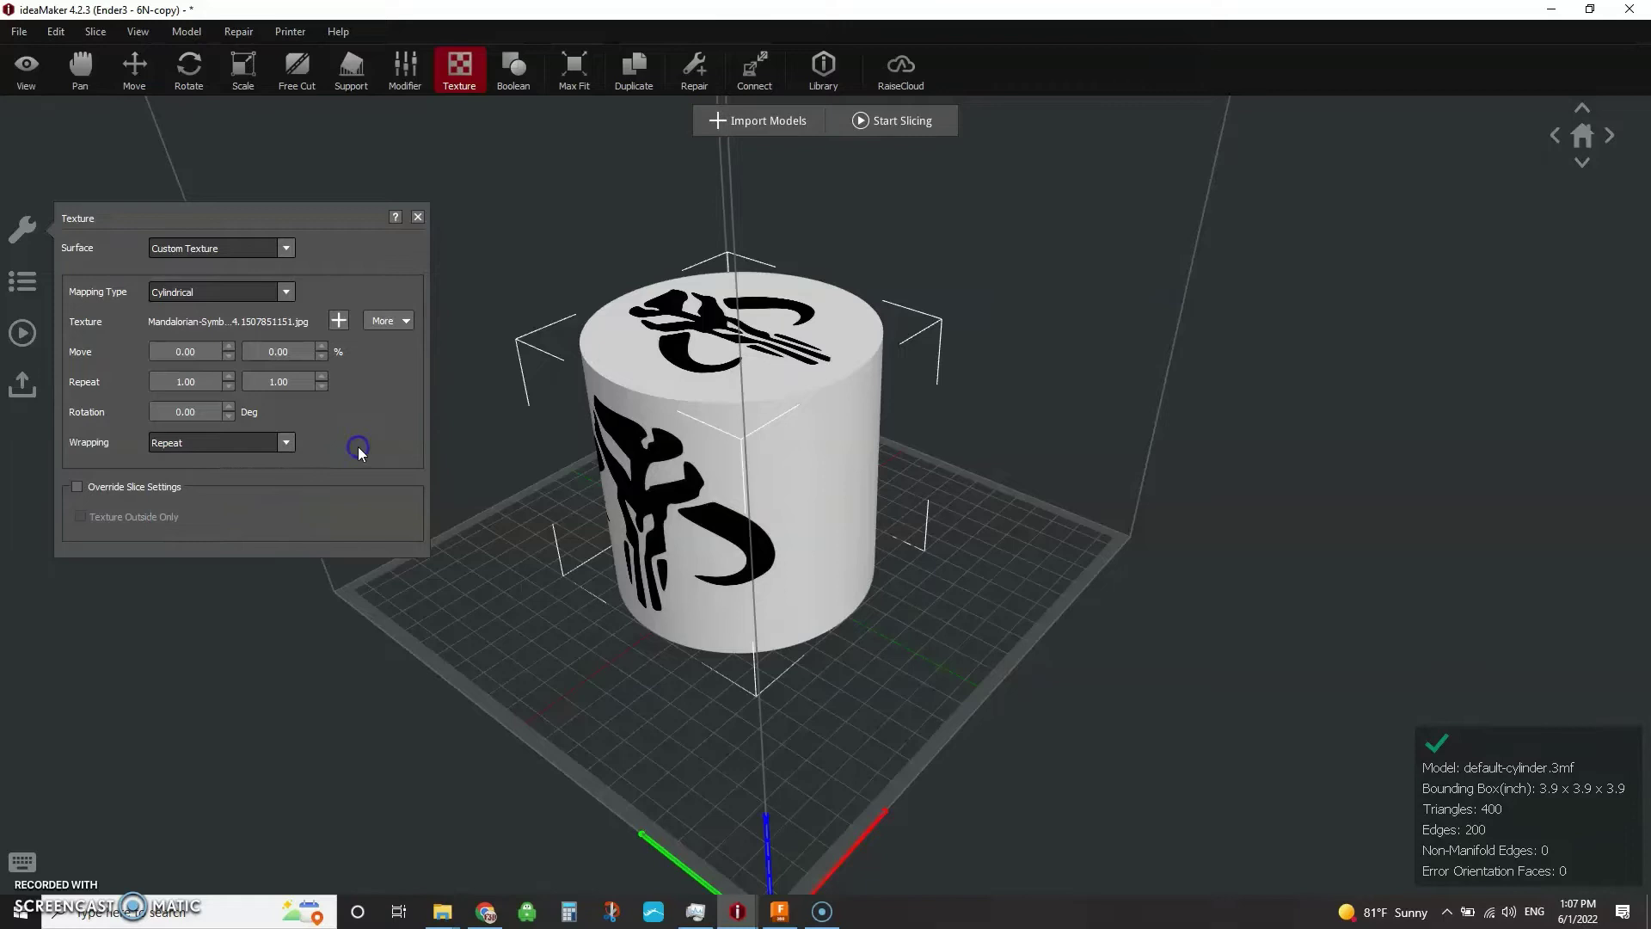
{"action": "left_click", "coordinate": [76, 485]}
{"action": "left_click", "coordinate": [79, 516]}
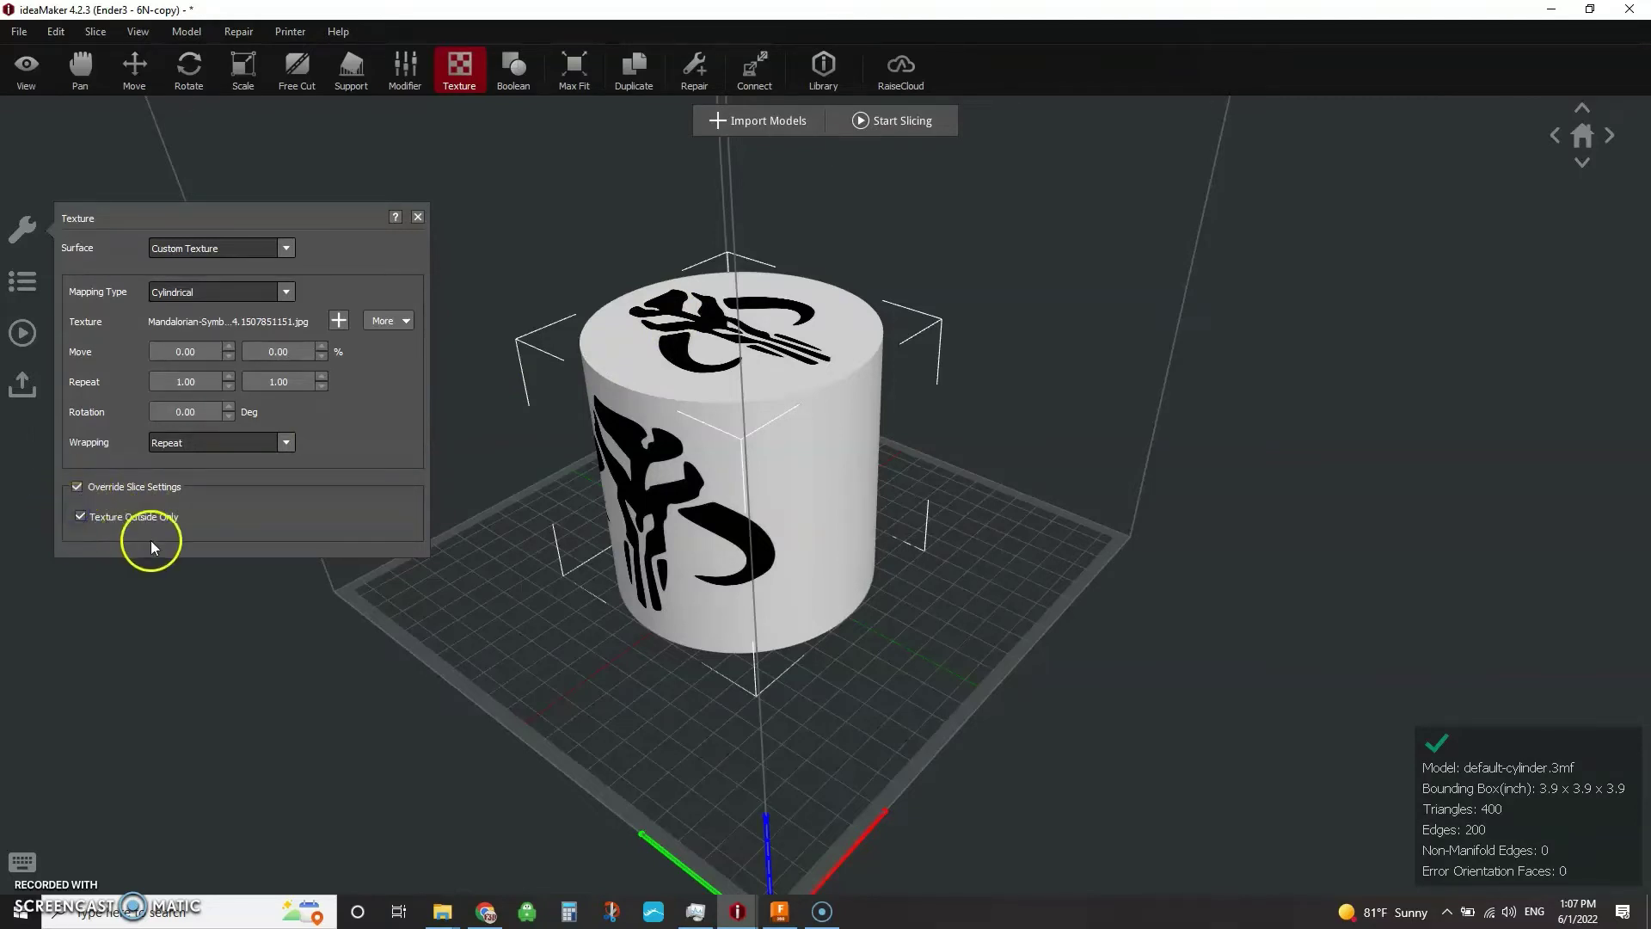
{"action": "left_click", "coordinate": [79, 516]}
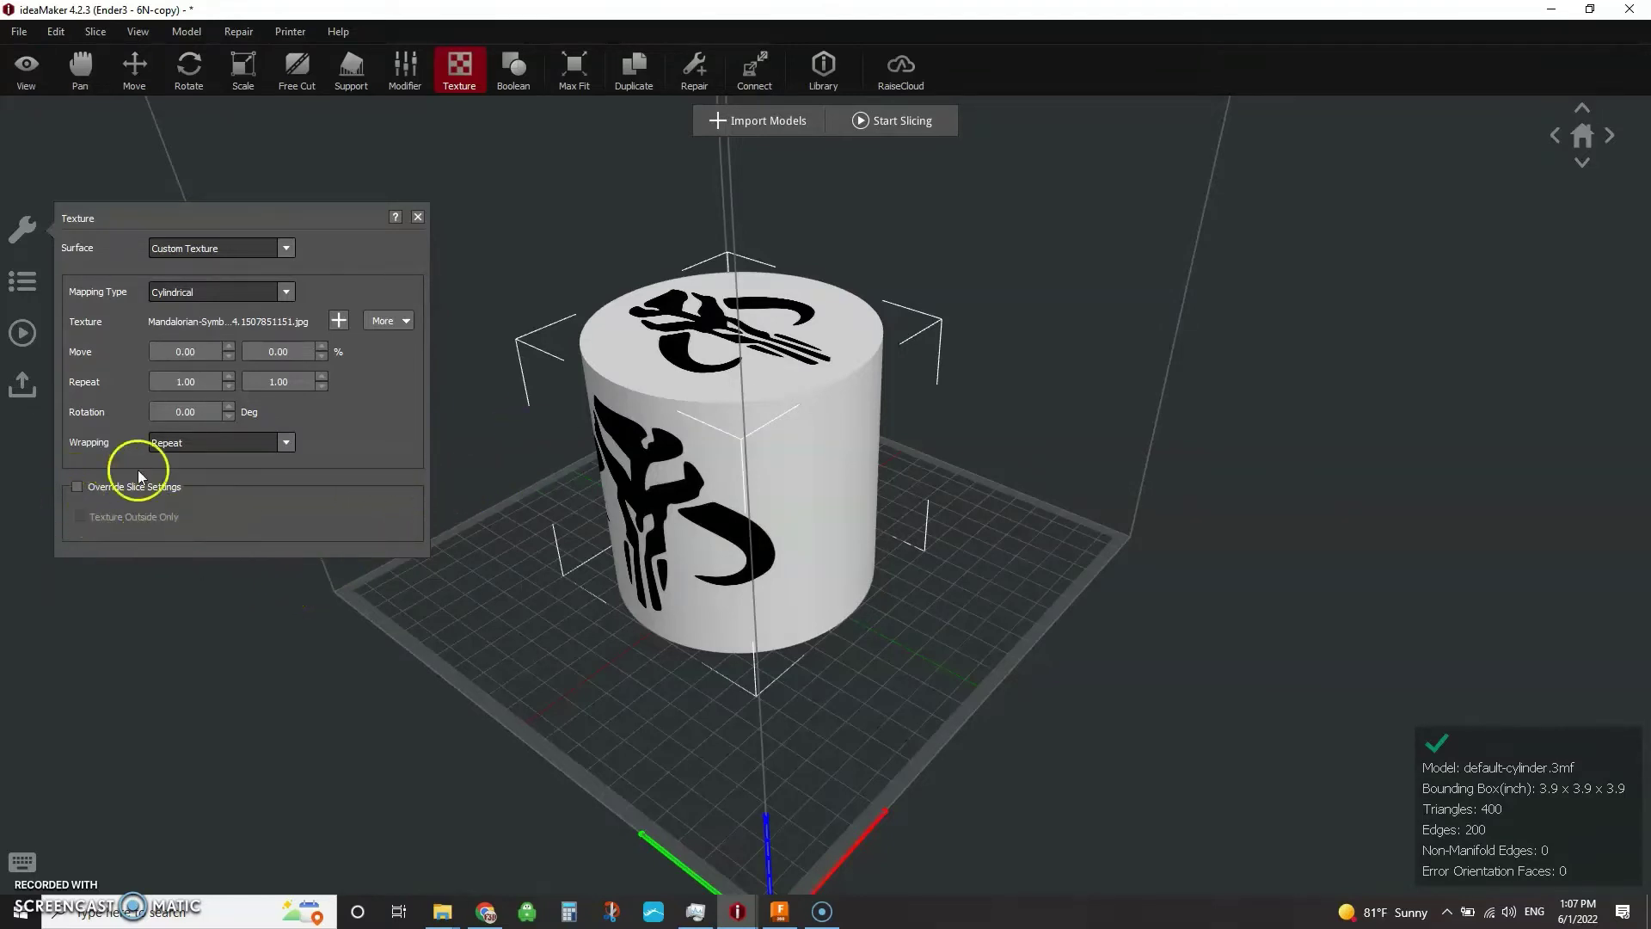
- Start slicing and open the Ender3PLA template's advanced settings for editing
{"action": "left_click", "coordinate": [916, 123]}
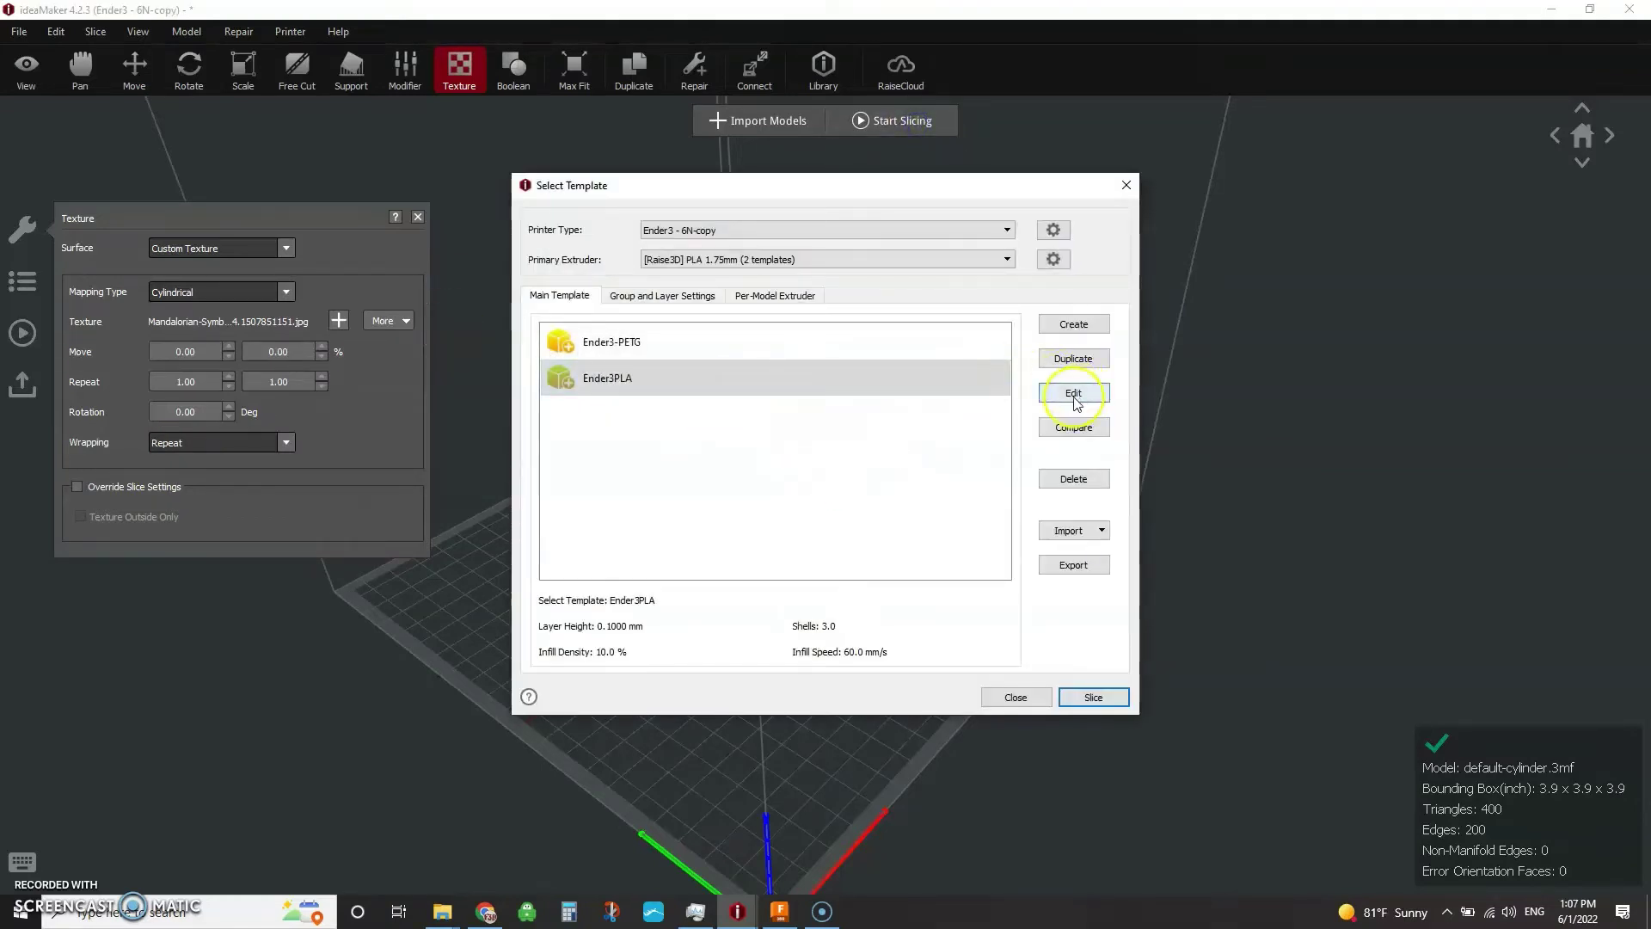
{"action": "left_click", "coordinate": [1104, 398]}
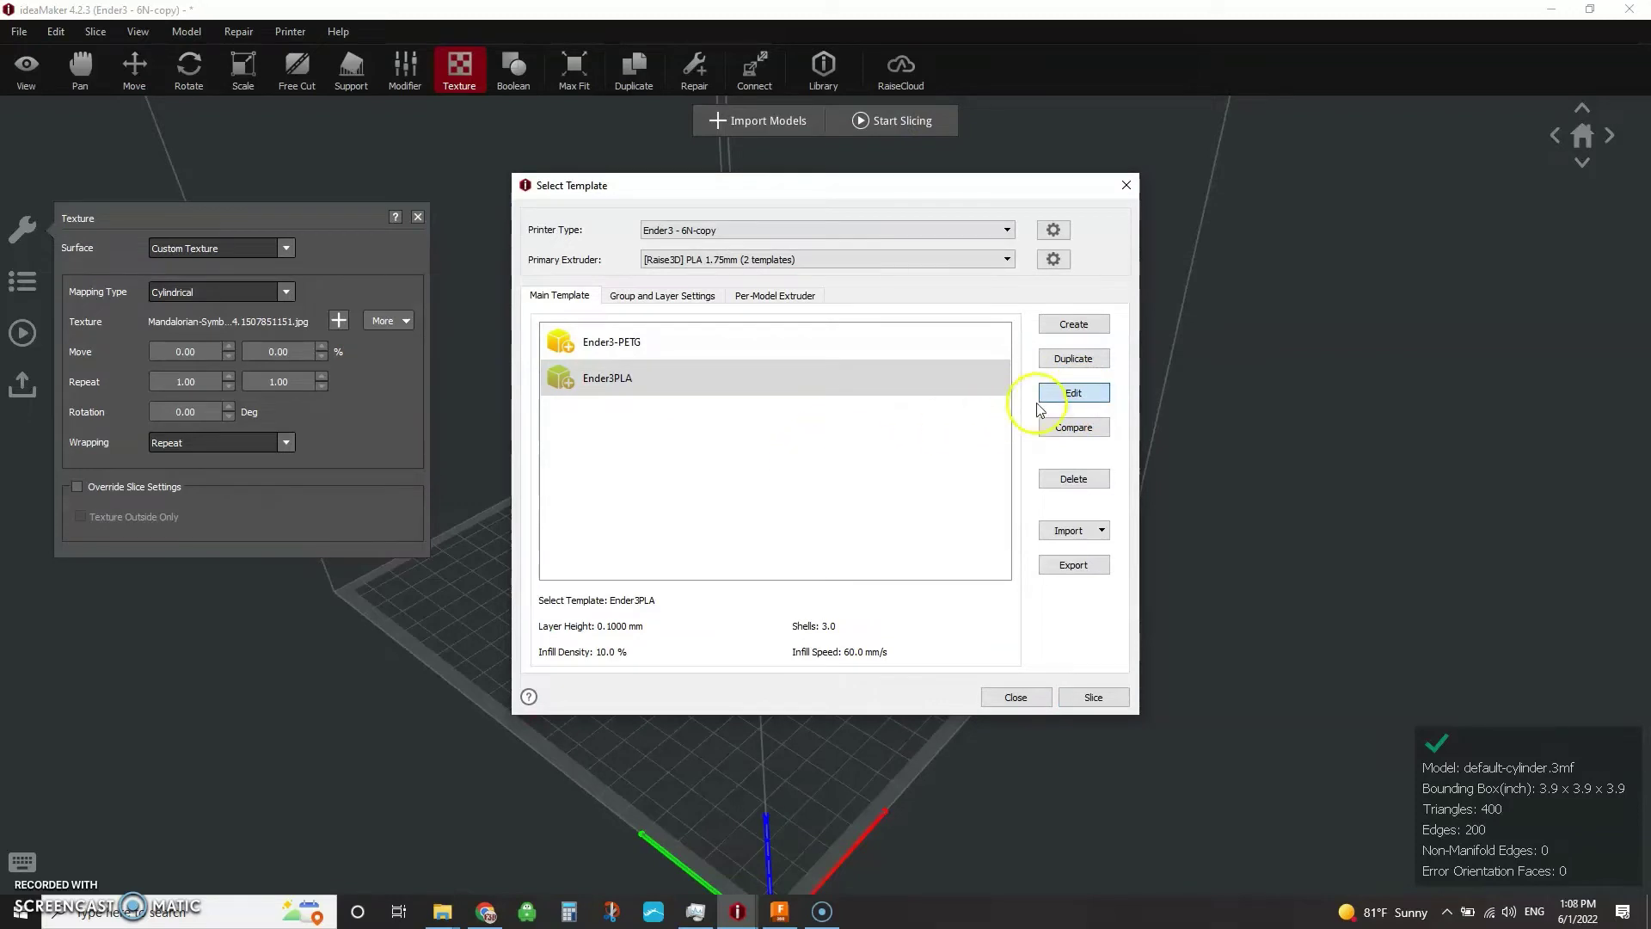
{"action": "left_click", "coordinate": [1073, 395]}
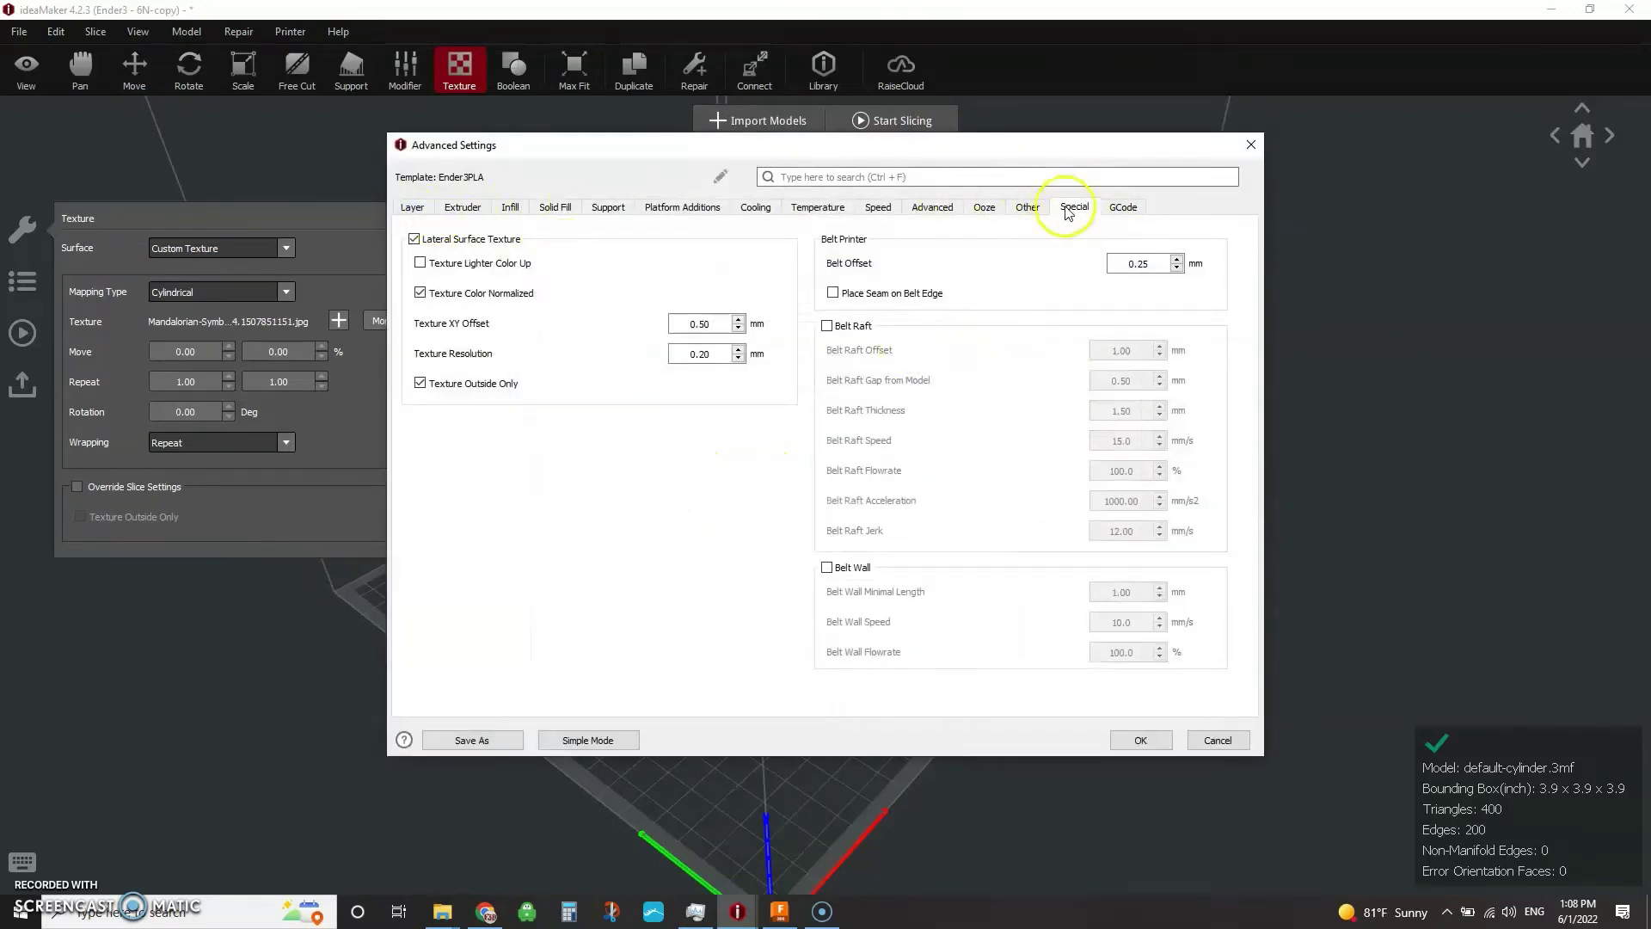
- Keep Lateral Surface Texture and Texture Outside Only on, with Texture Lighter Color Up off
{"action": "left_click", "coordinate": [415, 239]}
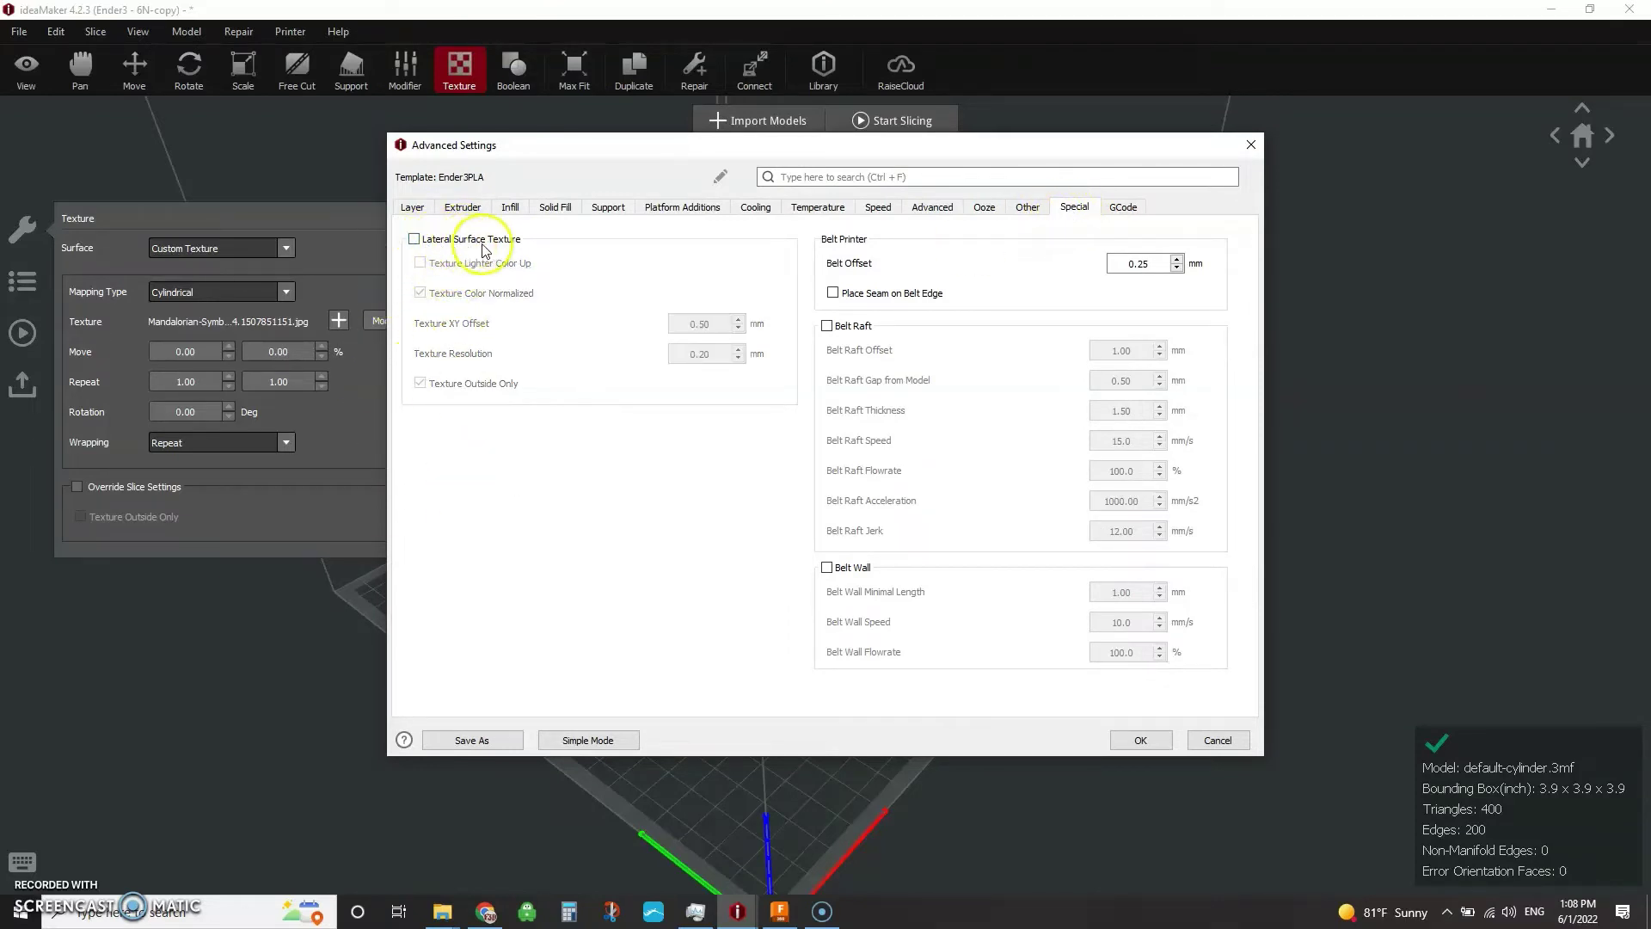
{"action": "left_click", "coordinate": [414, 239]}
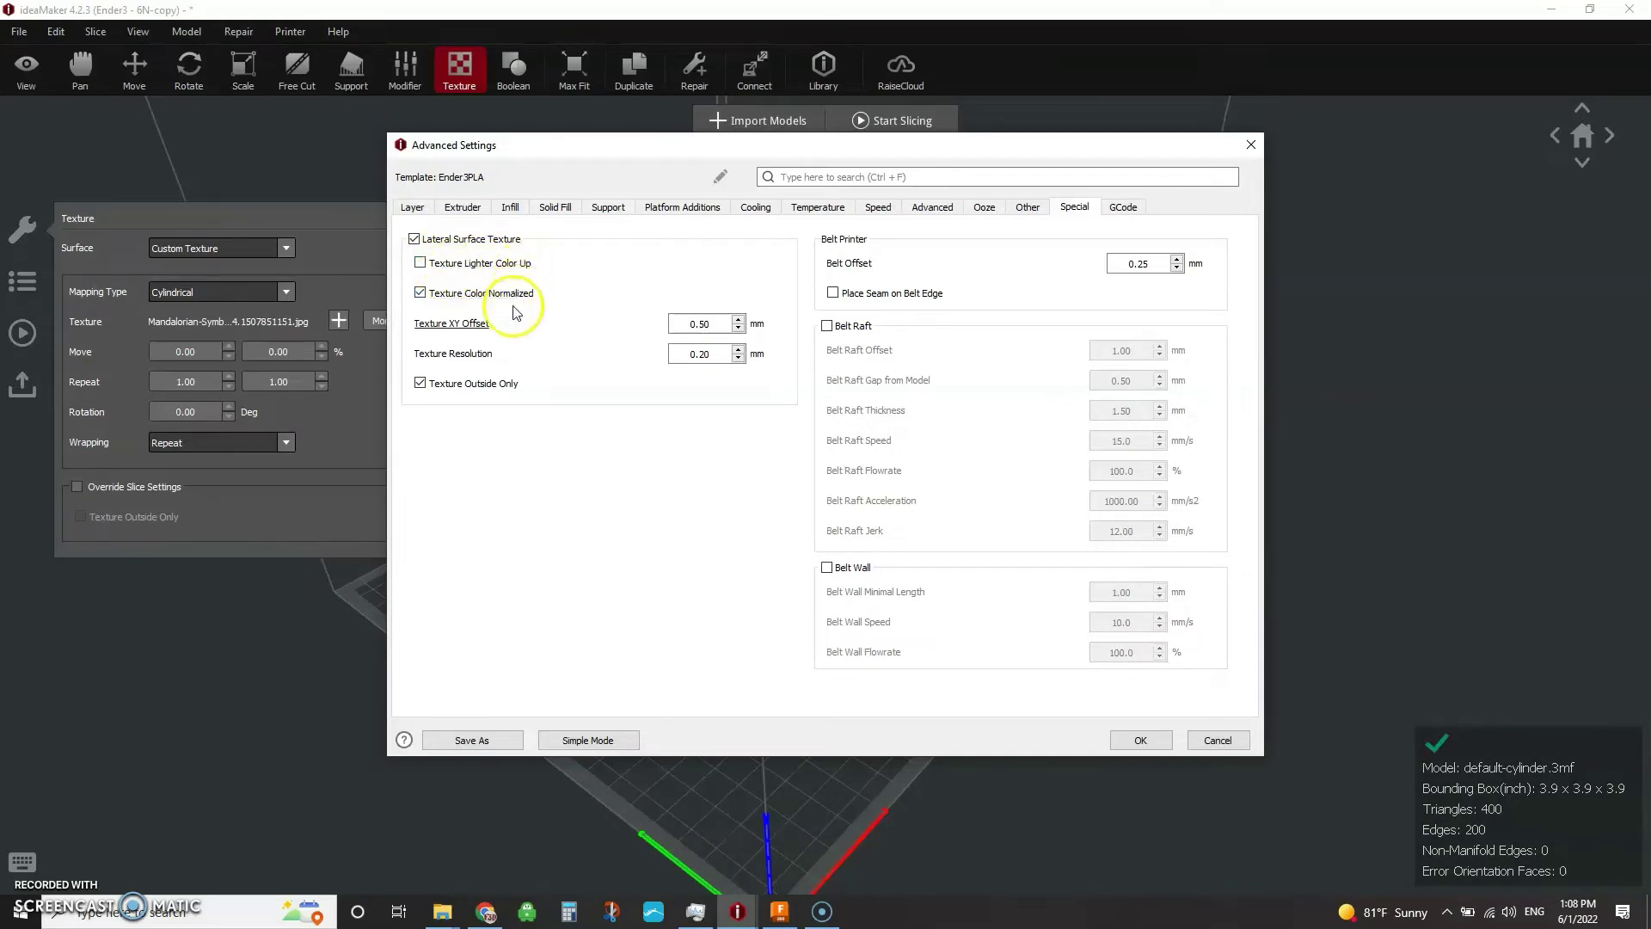
{"action": "left_click", "coordinate": [420, 262]}
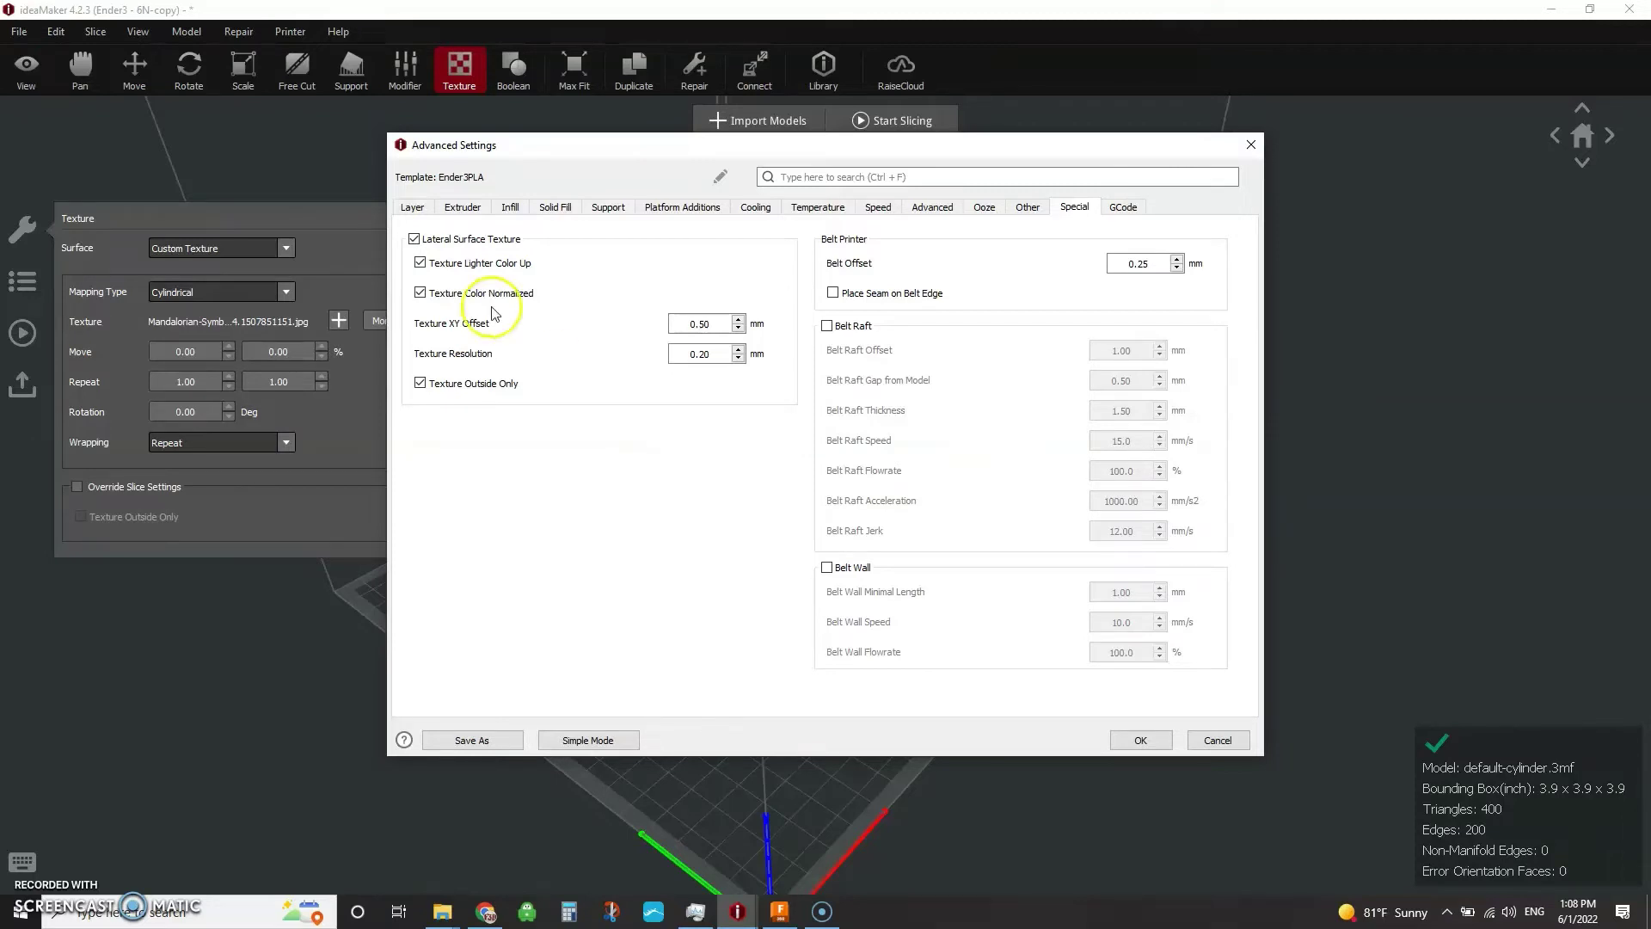
{"action": "left_click", "coordinate": [420, 262]}
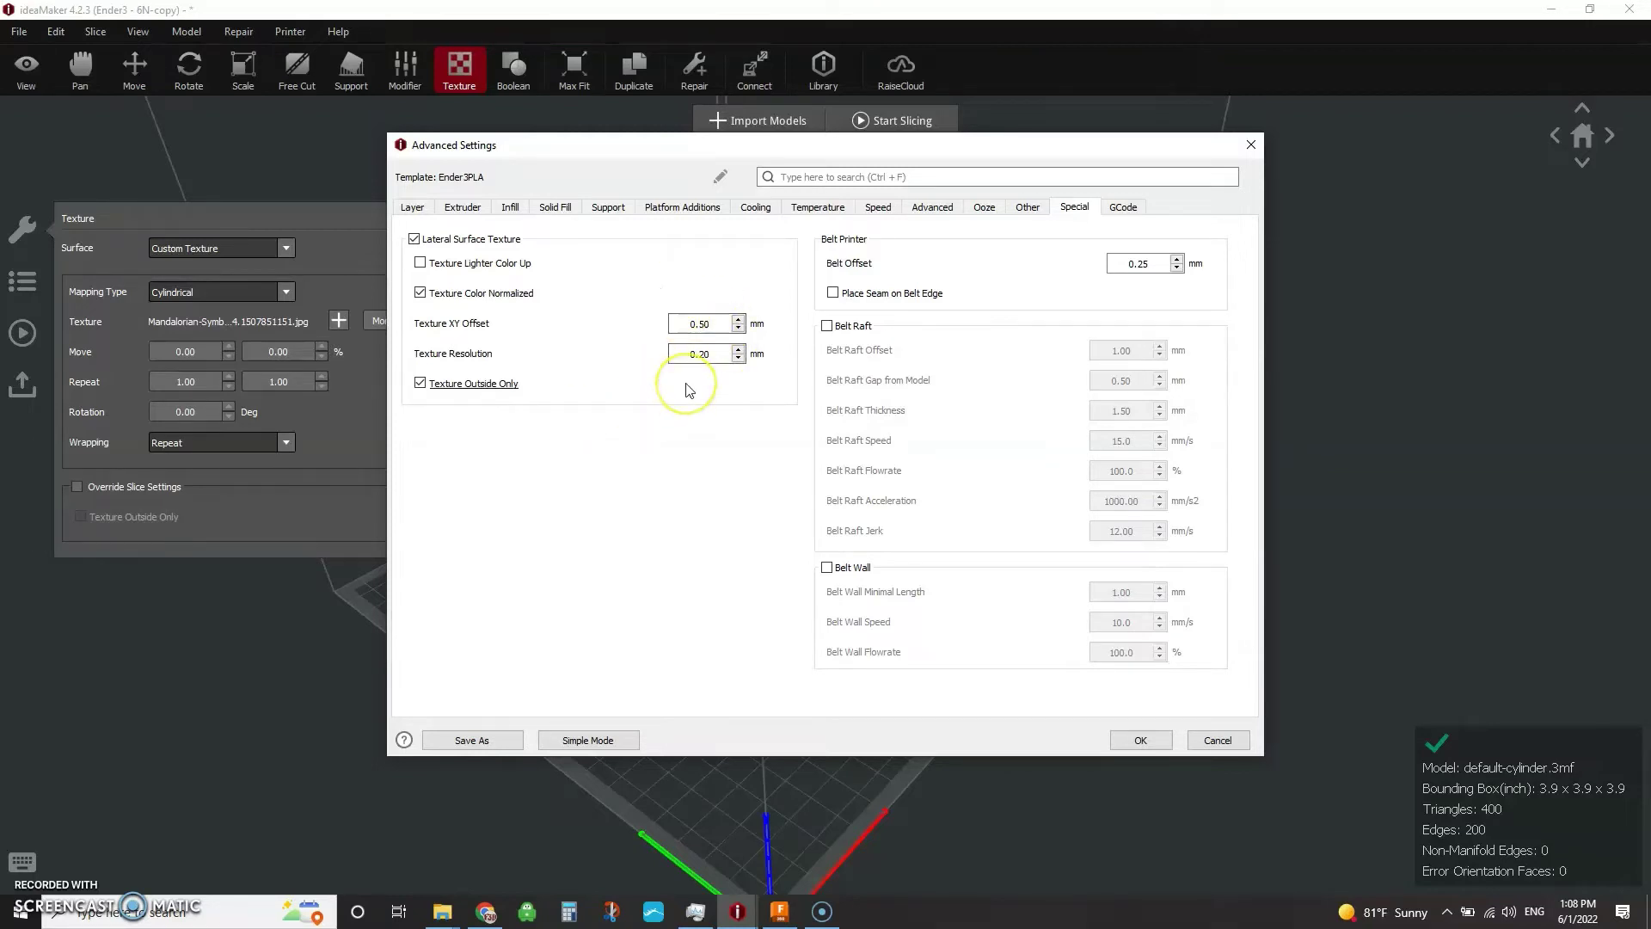
{"action": "mouse_move", "coordinate": [689, 390]}
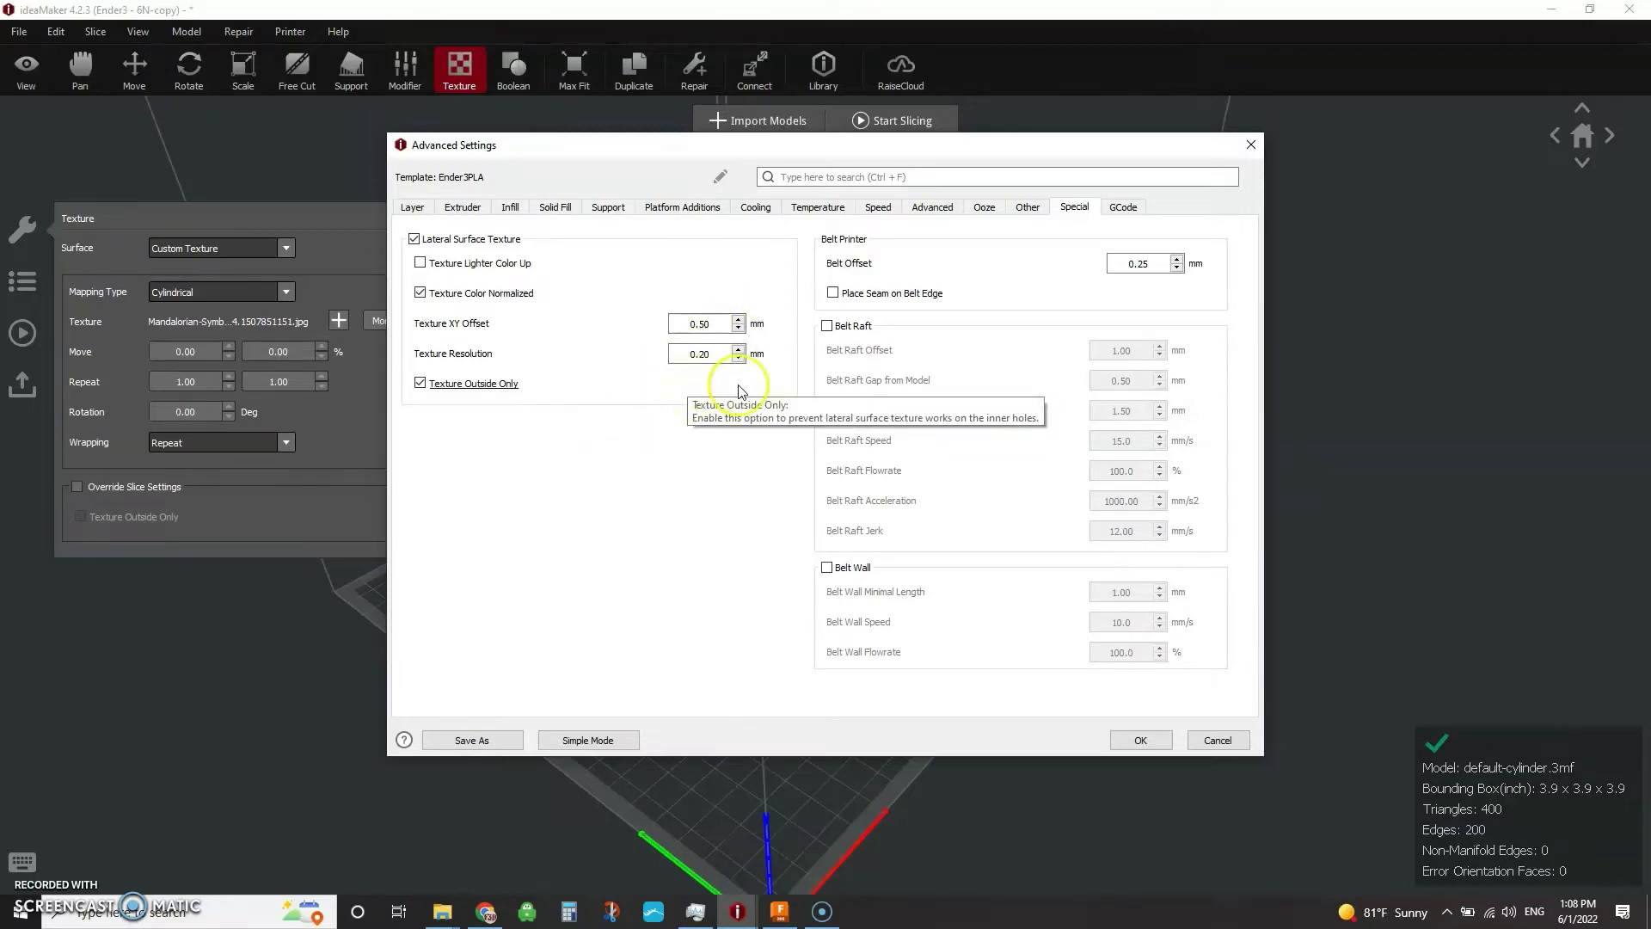
{"action": "mouse_move", "coordinate": [434, 394]}
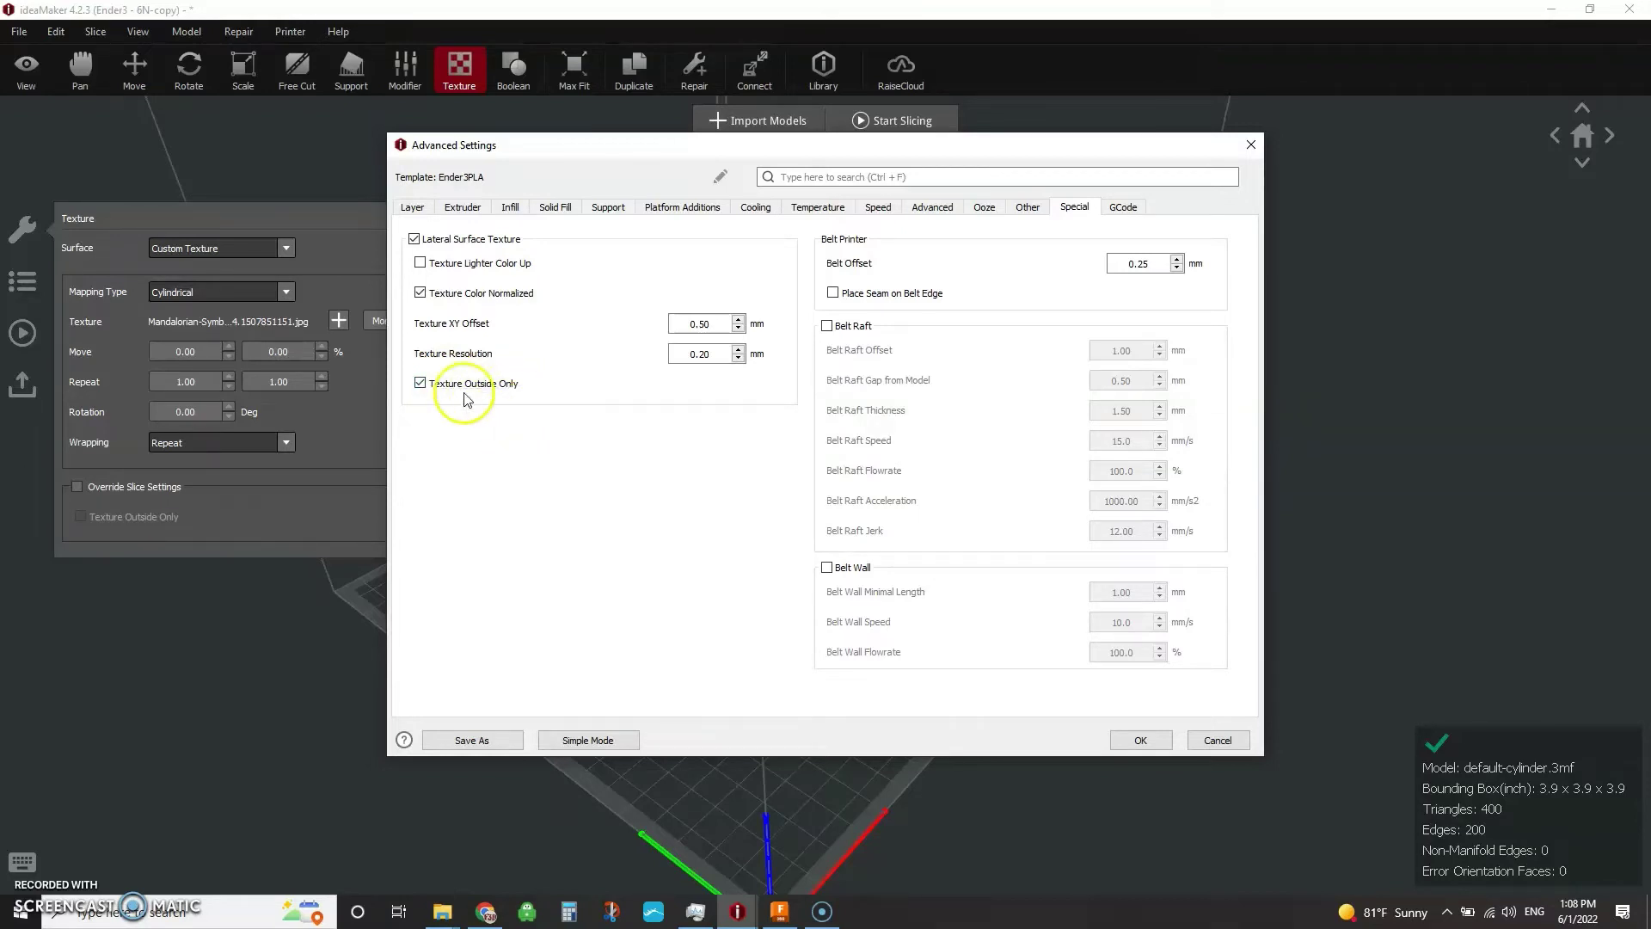
{"action": "left_click", "coordinate": [419, 384]}
{"action": "left_click", "coordinate": [419, 384]}
- Set the template's infill density to 0%
{"action": "left_click", "coordinate": [410, 208]}
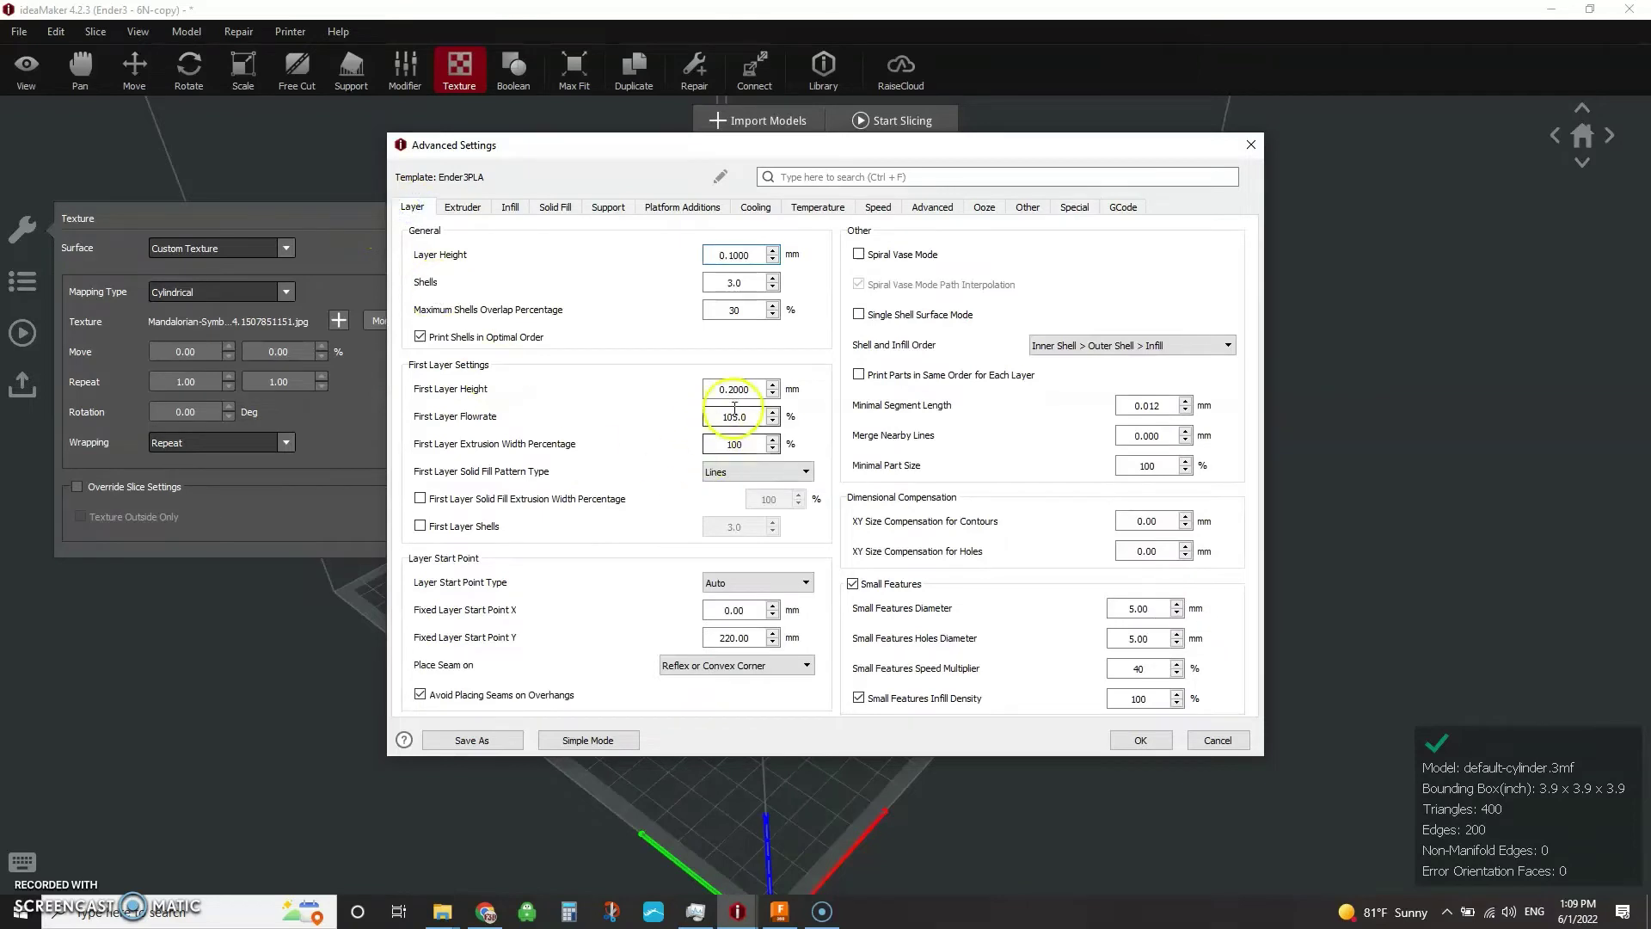
{"action": "left_click", "coordinate": [510, 207]}
{"action": "double_click", "coordinate": [643, 285]}
{"action": "type", "text": "0"}
- Set bottom solid fill layers to 0 and top to 50, save, and slice the cylinder
{"action": "left_click", "coordinate": [555, 207]}
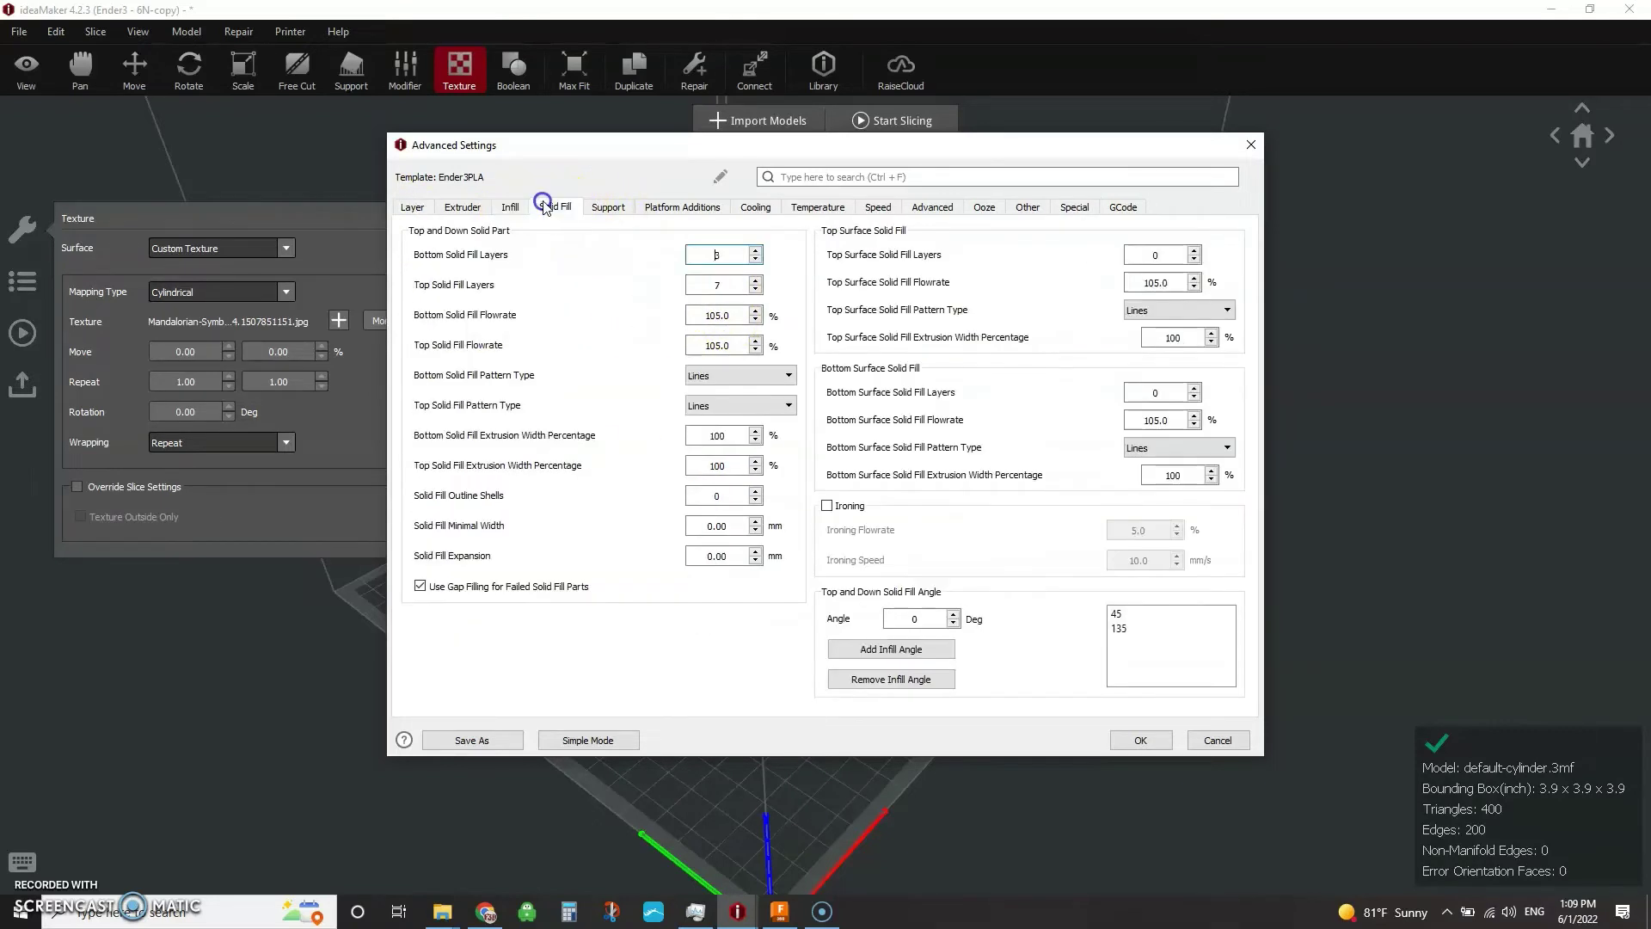
{"action": "left_click", "coordinate": [730, 248]}
{"action": "double_click", "coordinate": [717, 252]}
{"action": "type", "text": "0"}
{"action": "double_click", "coordinate": [710, 287]}
{"action": "type", "text": "50"}
{"action": "left_click", "coordinate": [1144, 736]}
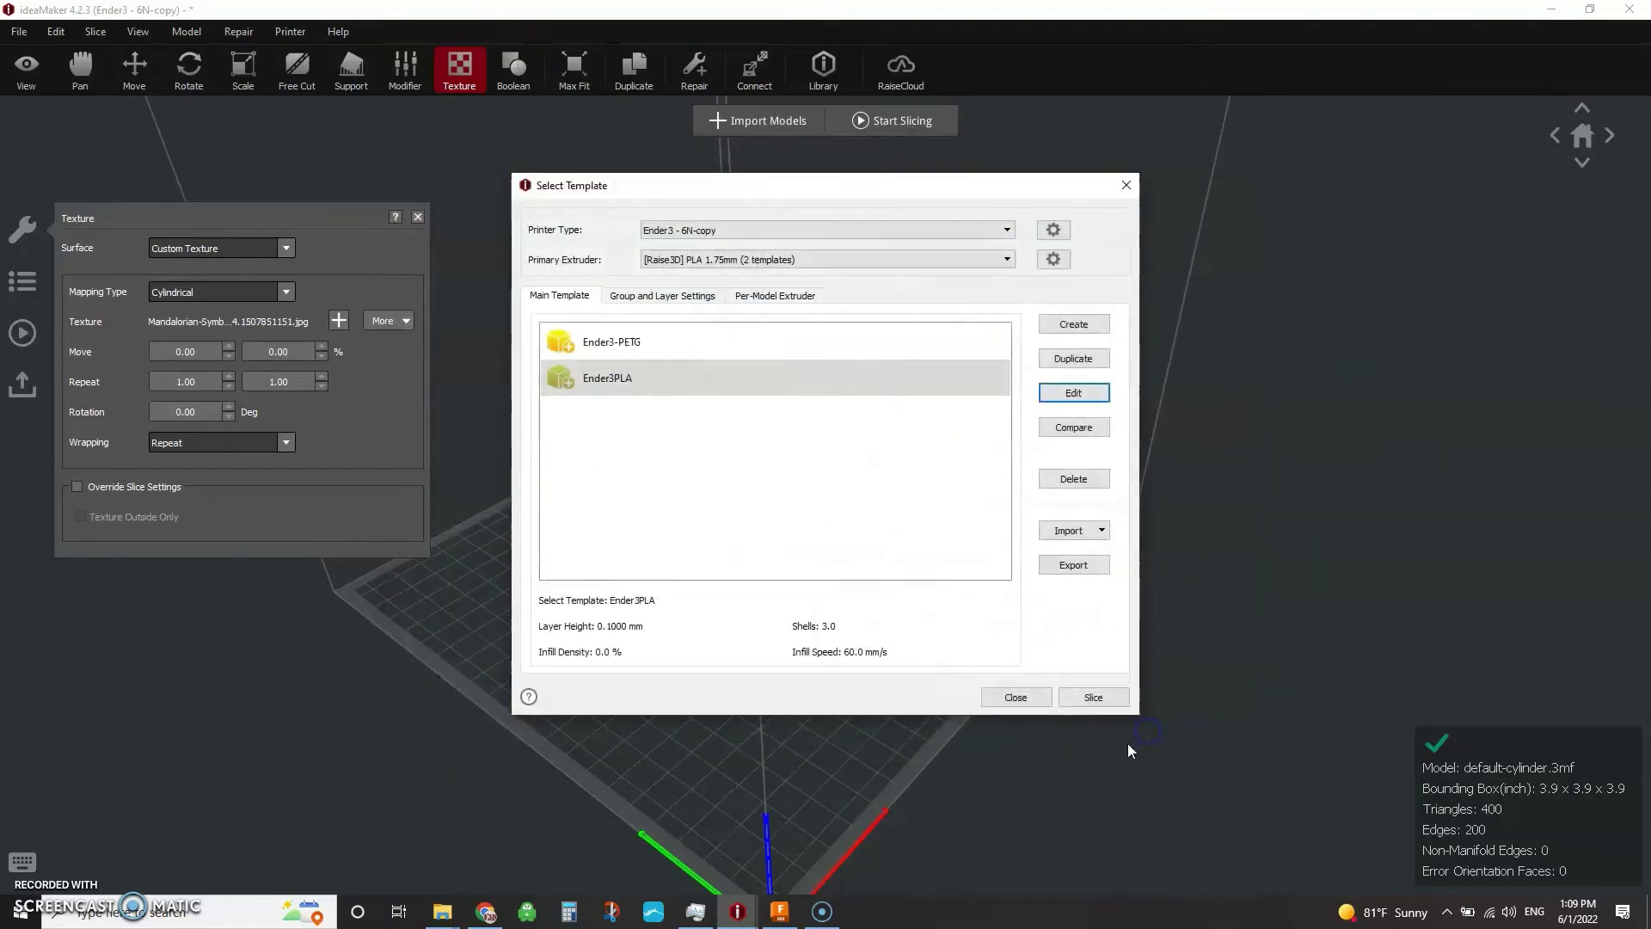
{"action": "left_click", "coordinate": [1090, 698]}
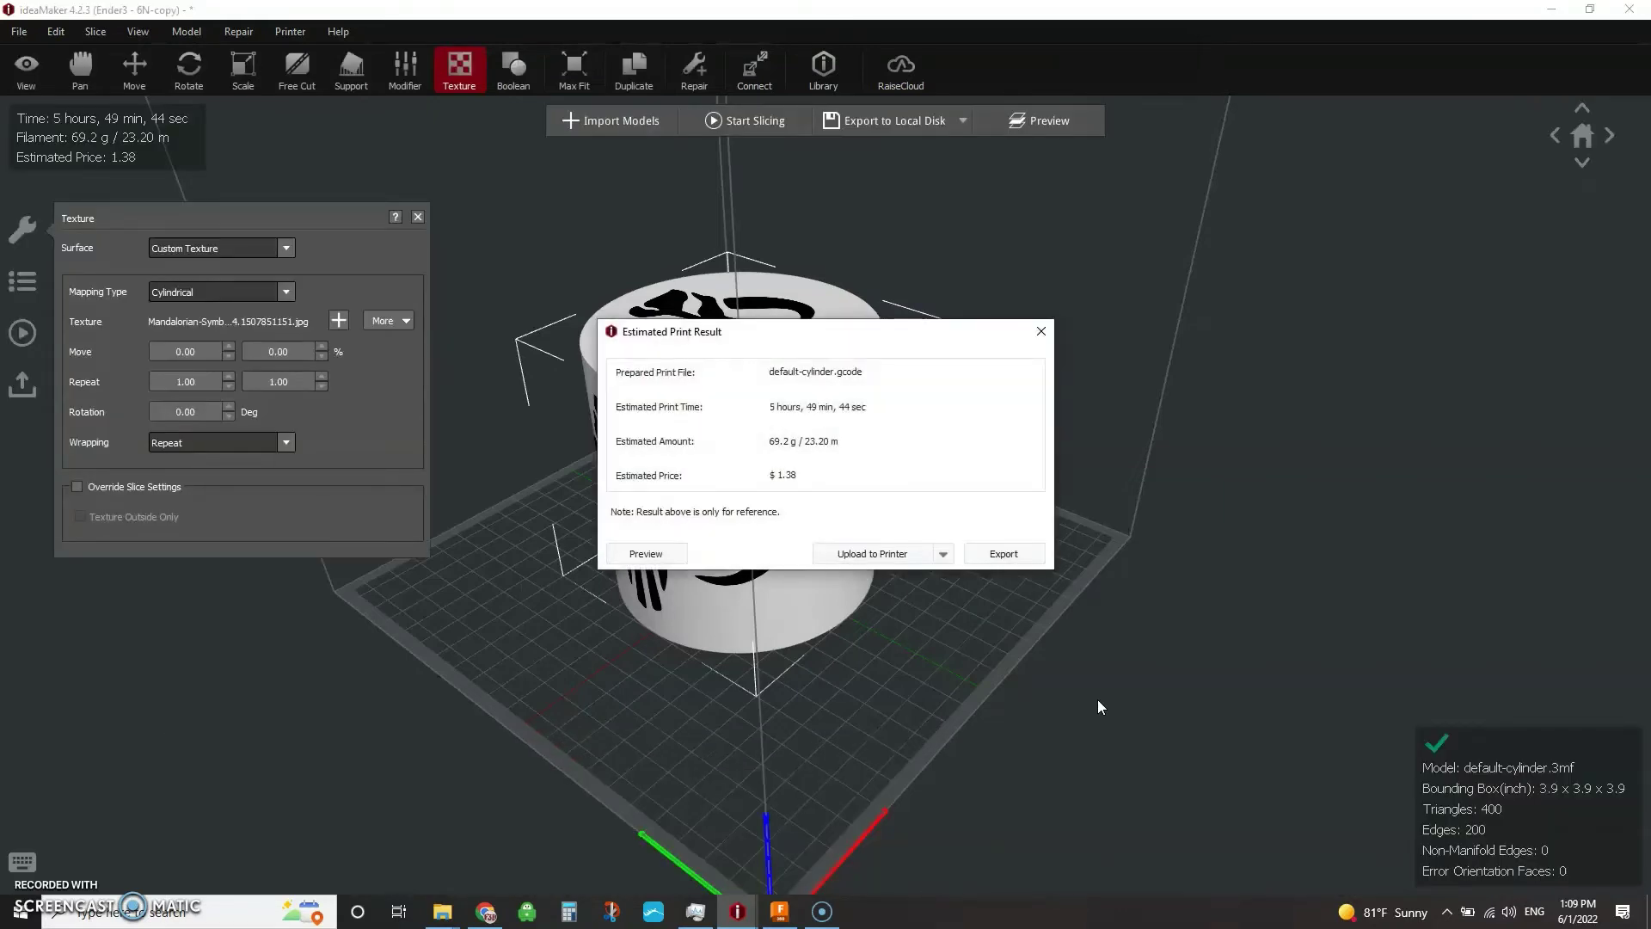
- Preview the sliced cylinder, orbiting and zooming to examine the embossed Mandalorian emblem and hollow interior
{"action": "left_click", "coordinate": [662, 555]}
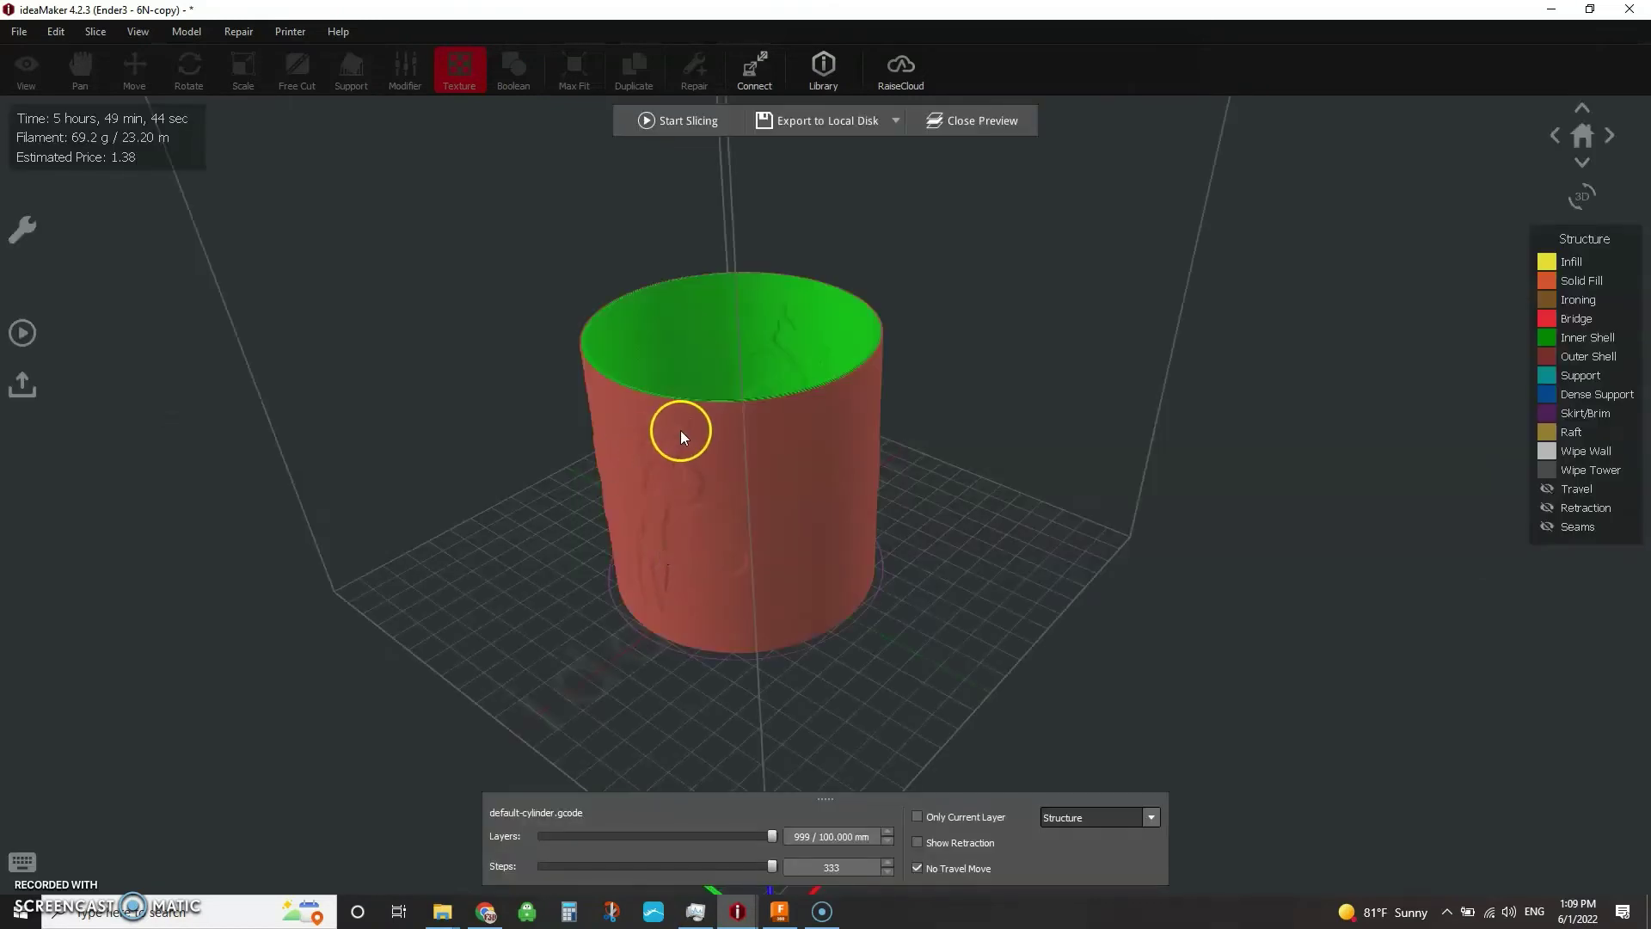
{"action": "right_click_drag", "start_coordinate": [643, 504], "coordinate": [750, 595]}
{"action": "left_click", "coordinate": [788, 450]}
{"action": "scroll", "coordinate": [771, 332], "scroll_direction": "up", "scroll_amount": 2}
{"action": "right_click_drag", "start_coordinate": [710, 518], "coordinate": [821, 312]}
{"action": "right_click_drag", "start_coordinate": [704, 537], "coordinate": [670, 490]}
{"action": "left_click_drag", "start_coordinate": [671, 490], "coordinate": [764, 559]}
{"action": "left_click_drag", "start_coordinate": [728, 413], "coordinate": [791, 468]}
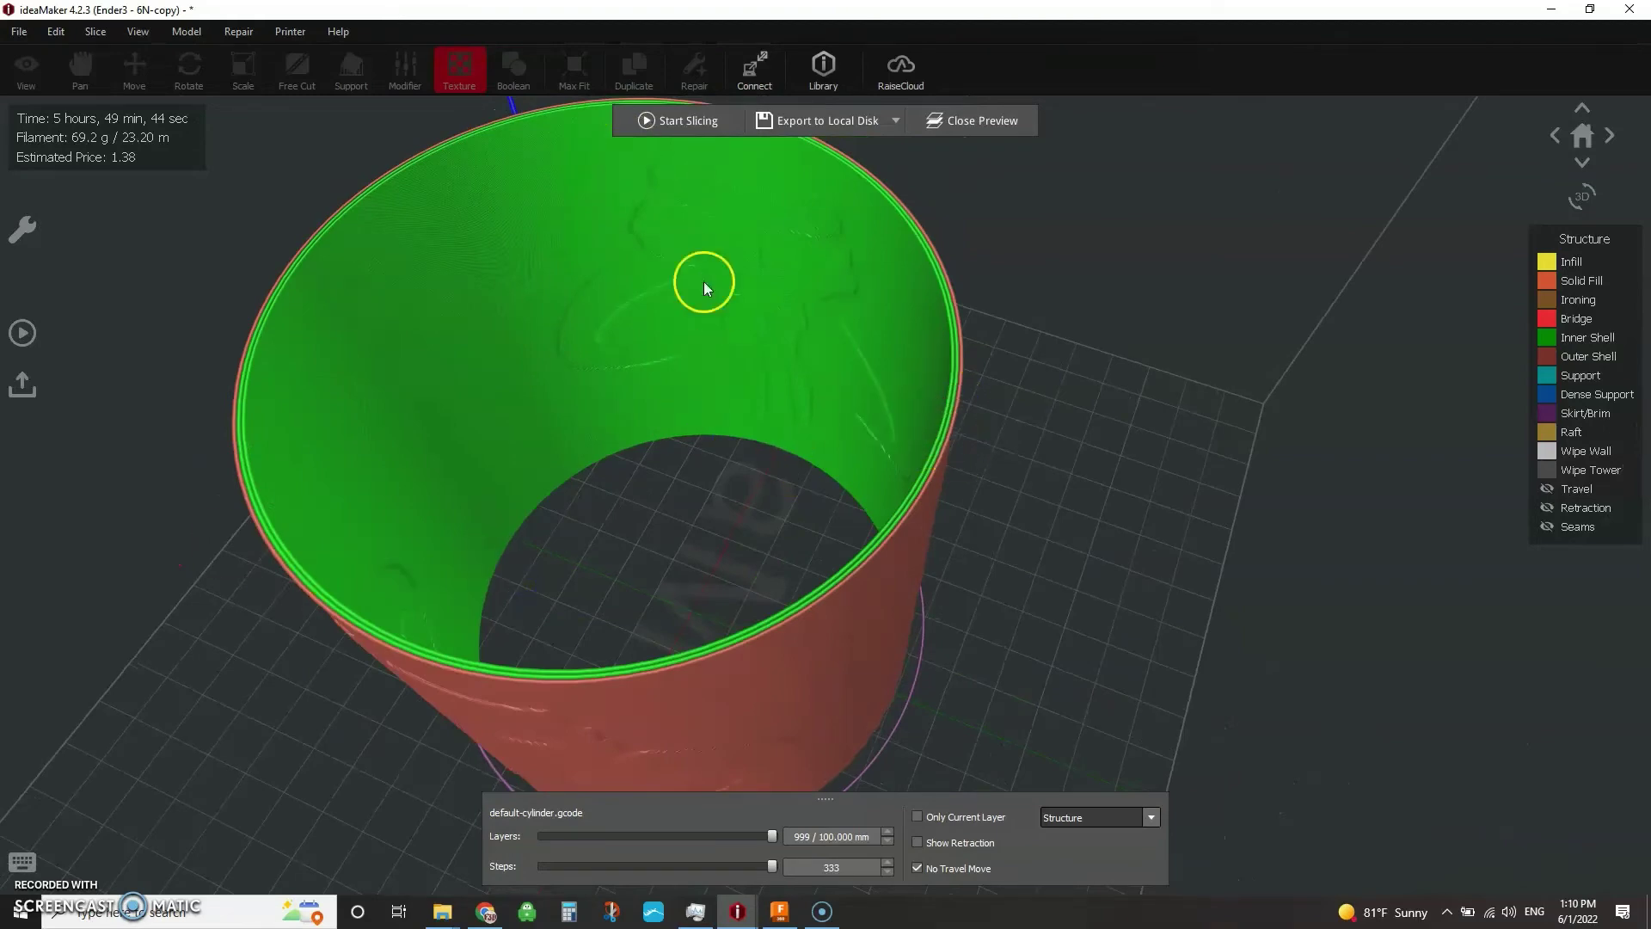
{"action": "left_click_drag", "start_coordinate": [608, 597], "coordinate": [656, 542]}
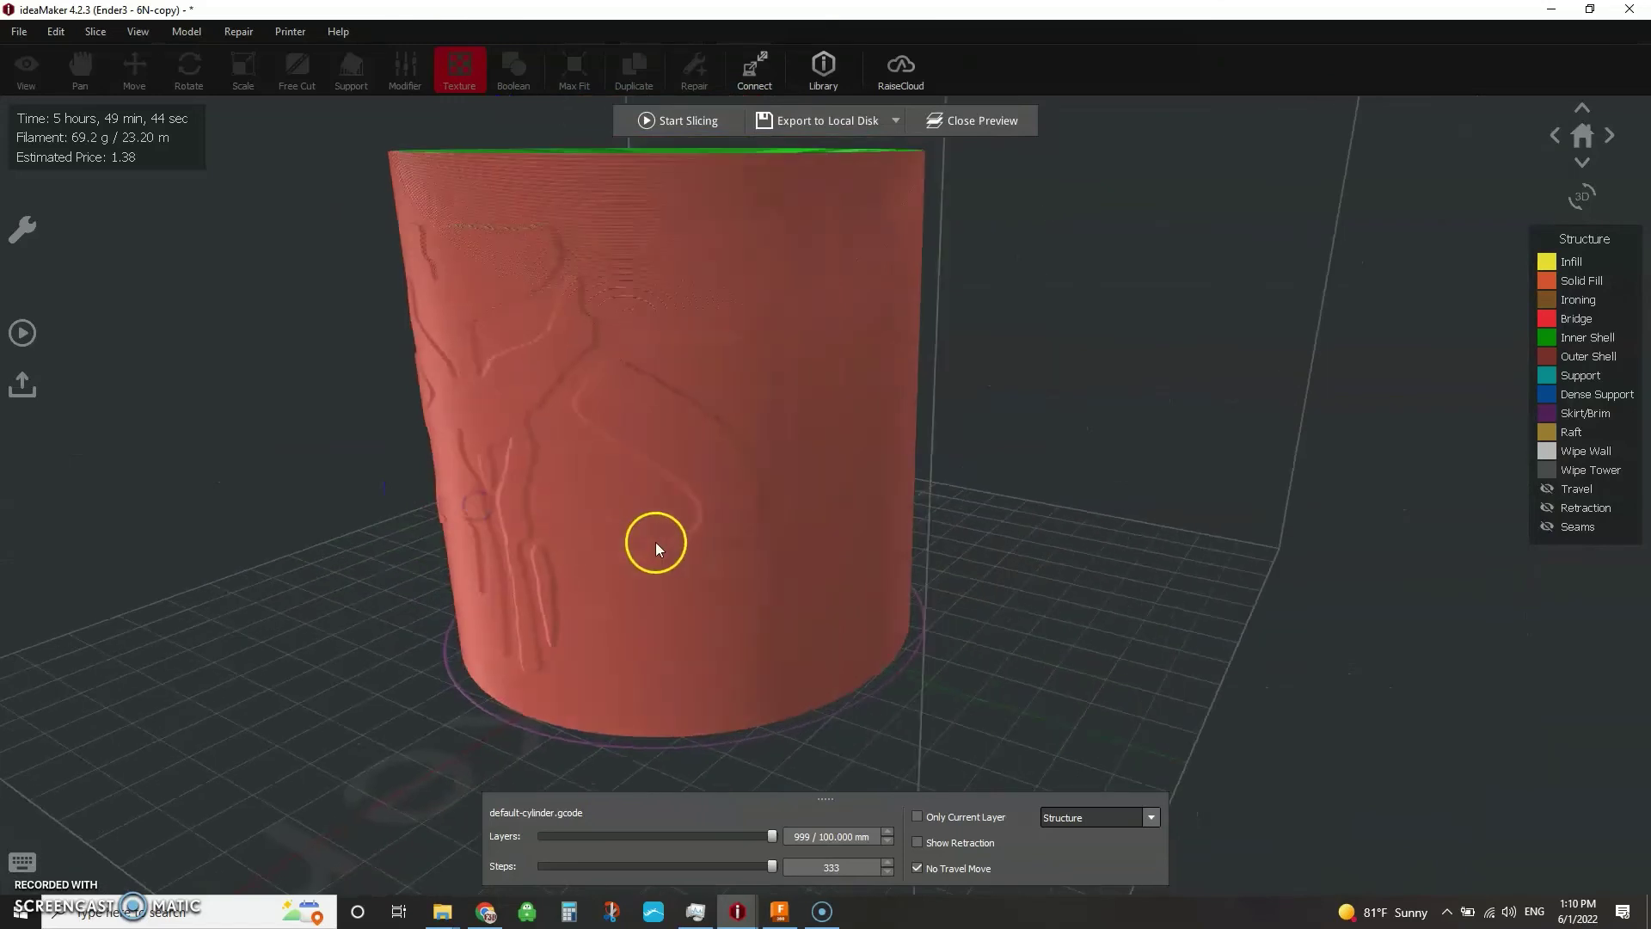
- Close the slice preview, reopen the cylinder's Texture panel, and show the extra texture import options
{"action": "left_click", "coordinate": [957, 118]}
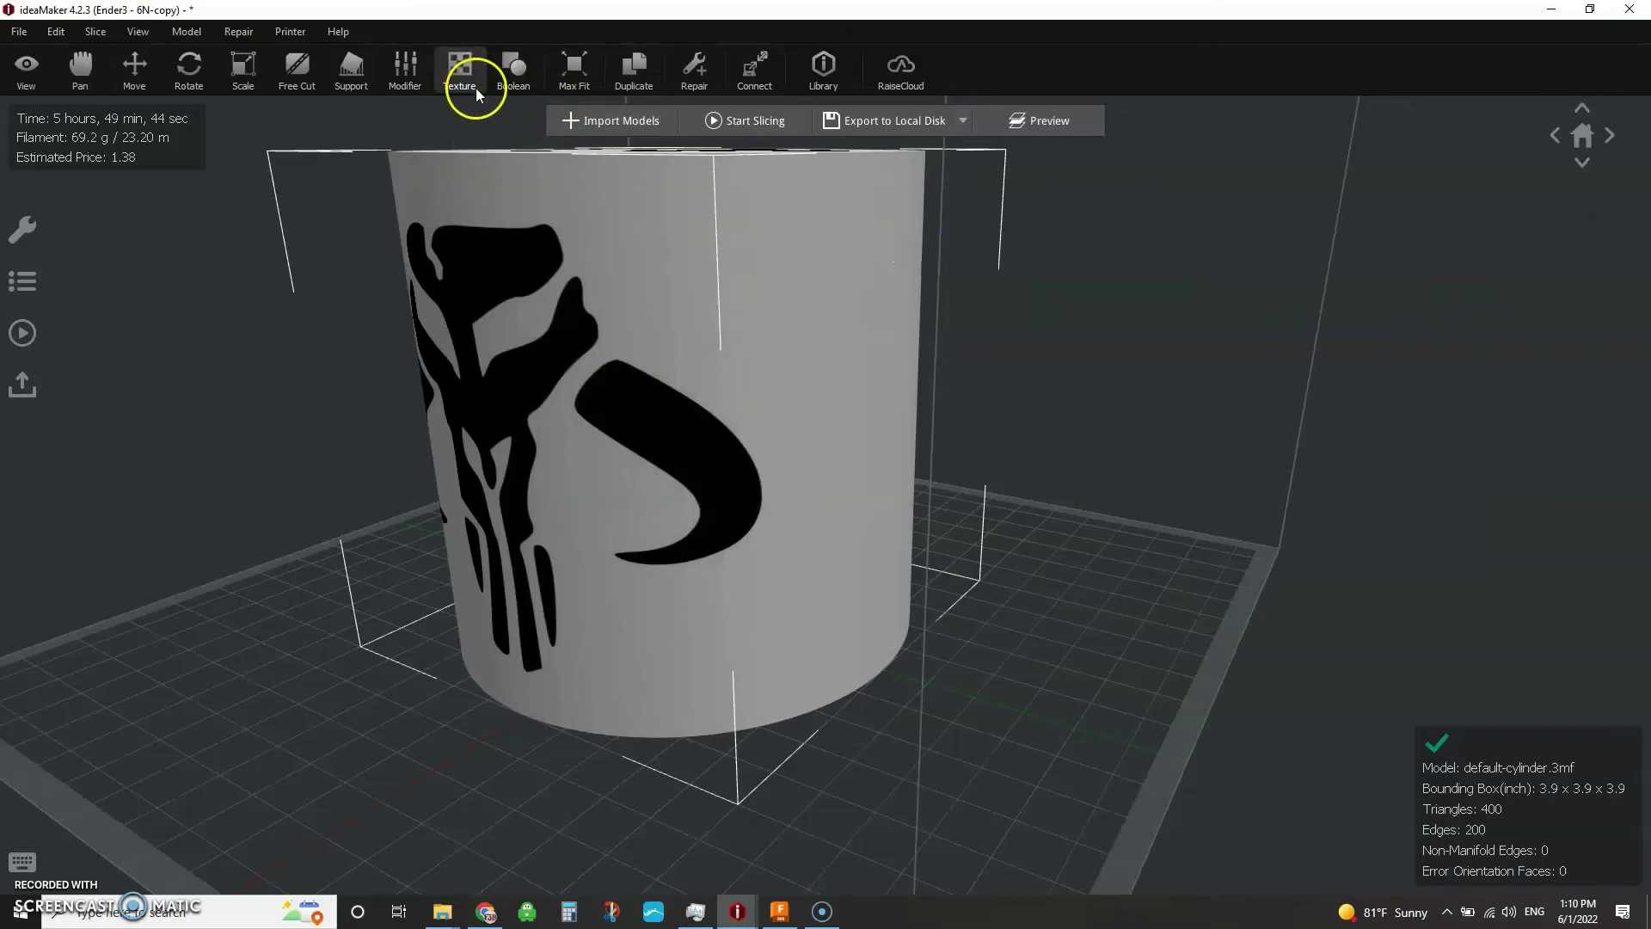
{"action": "left_click", "coordinate": [461, 69]}
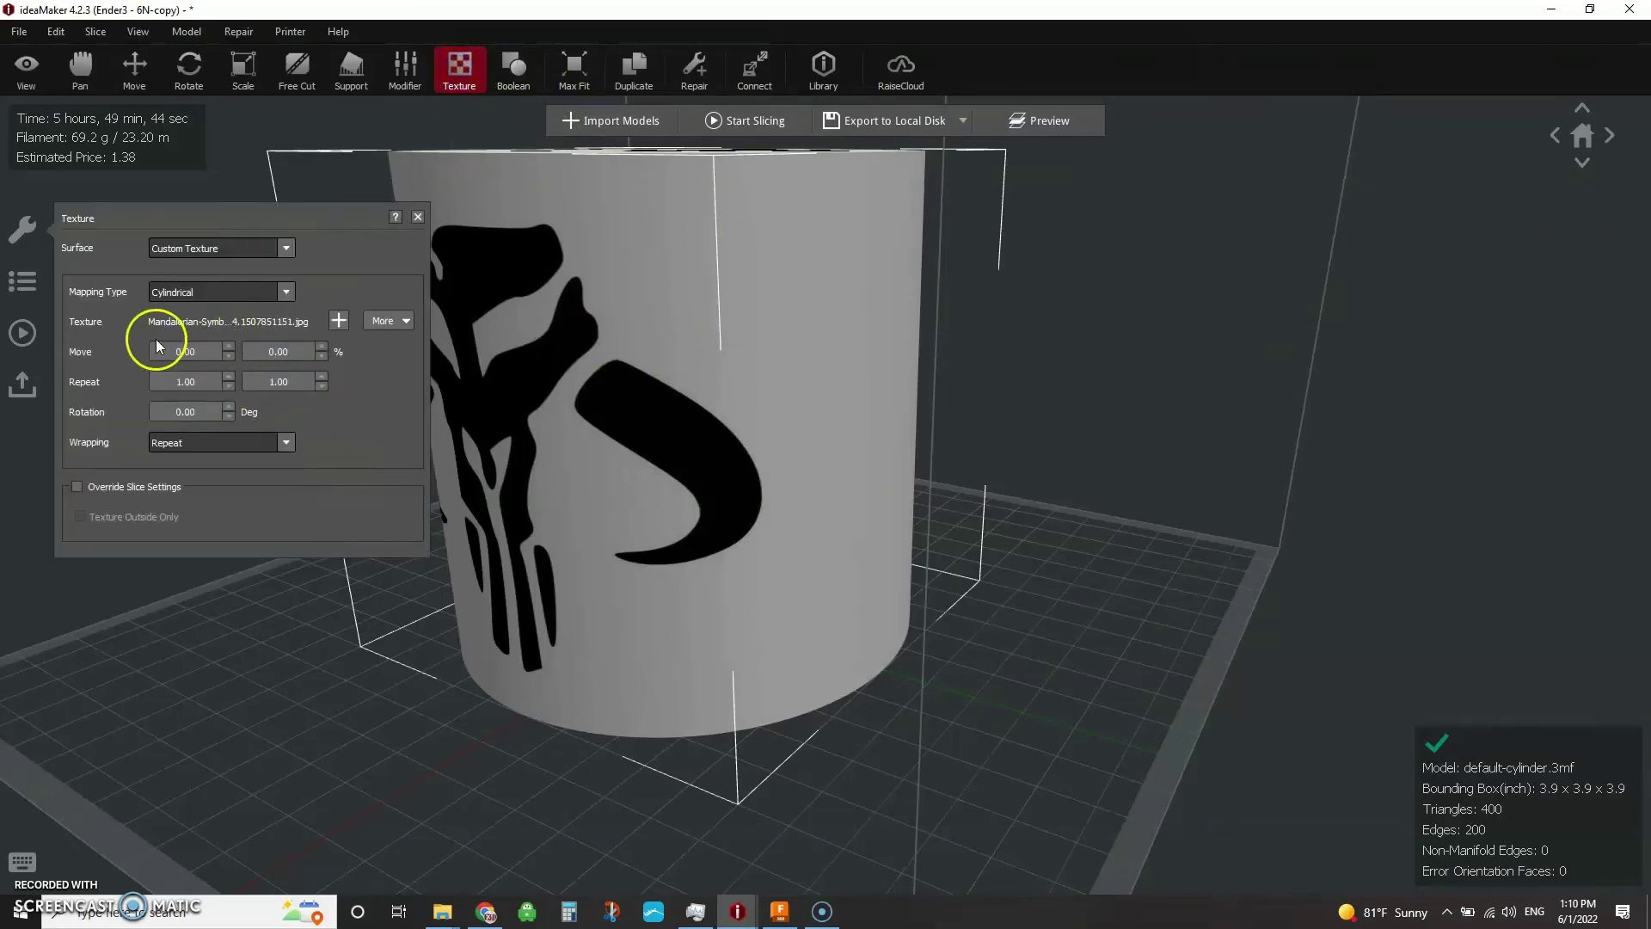
{"action": "left_click", "coordinate": [301, 452]}
{"action": "left_click", "coordinate": [379, 321]}
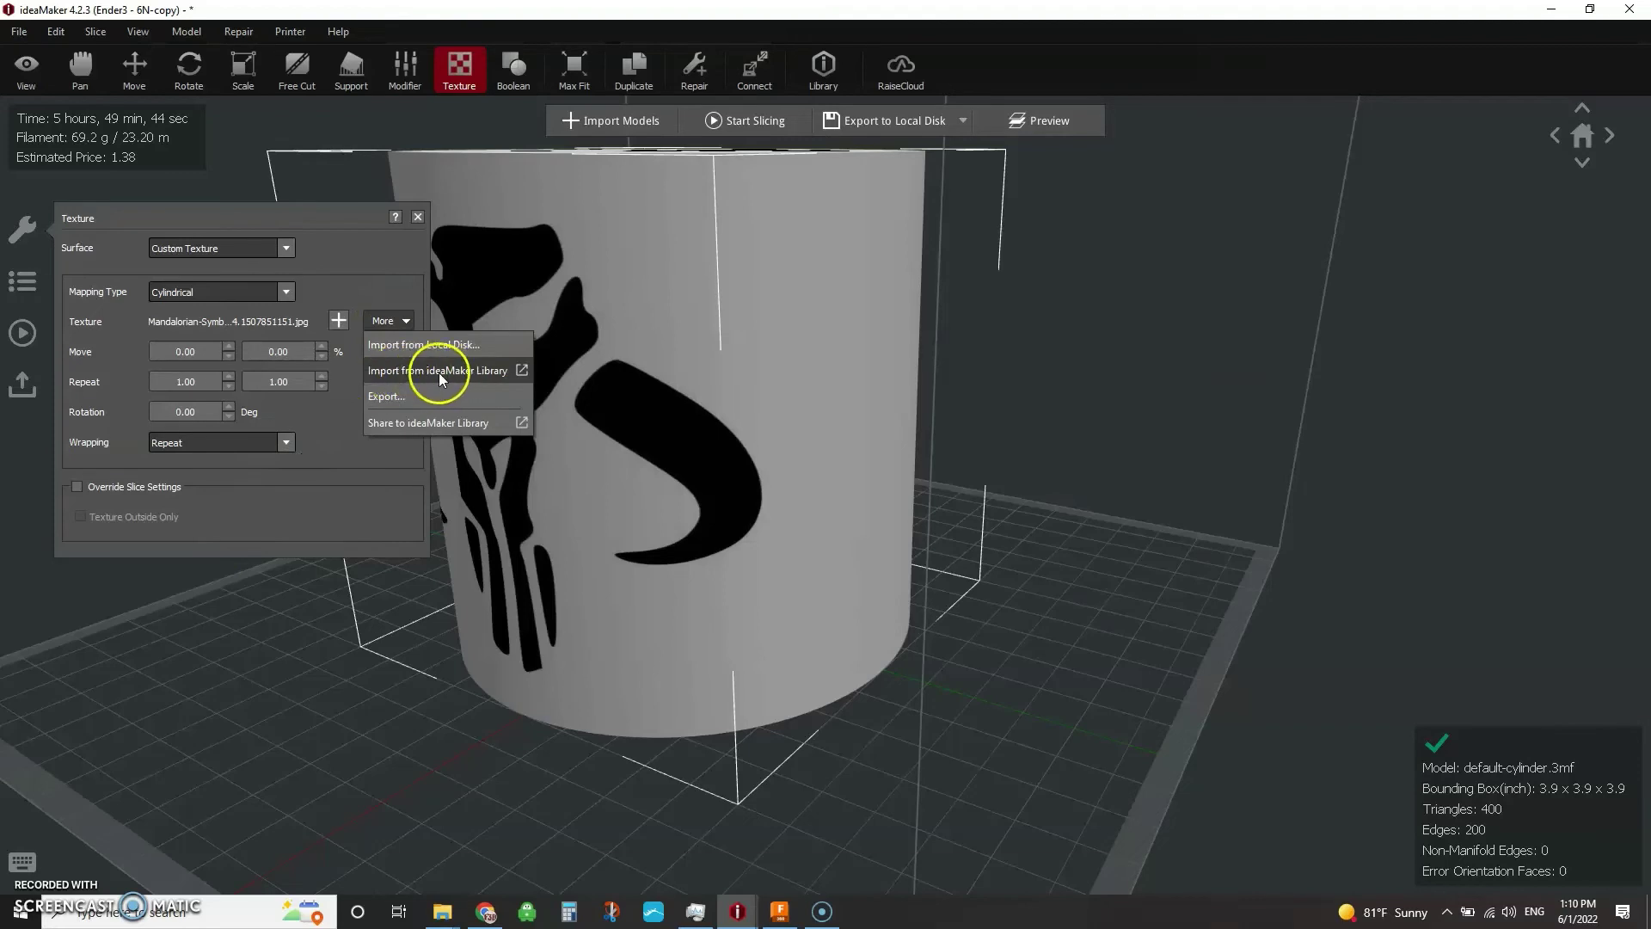
- Browse the online Texture Library's Raise3D patterns like Asian Mountain and Asian Sea Wave, then return toward ideaMaker
{"action": "left_click", "coordinate": [486, 912]}
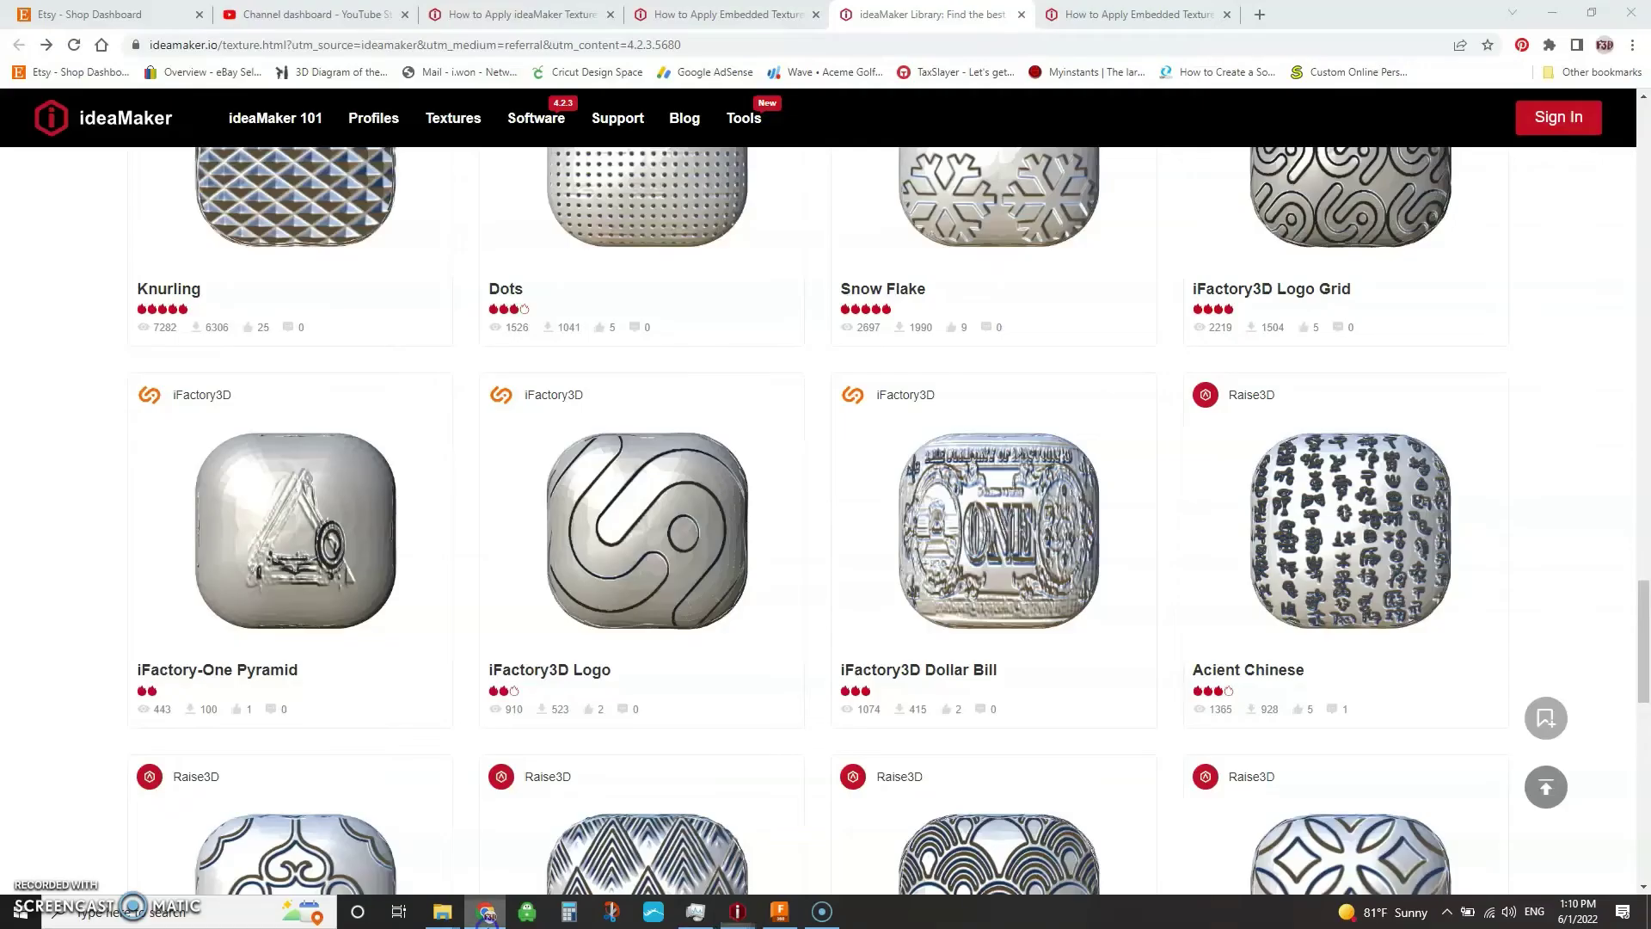
{"action": "scroll", "coordinate": [801, 584], "scroll_direction": "up", "scroll_amount": 10}
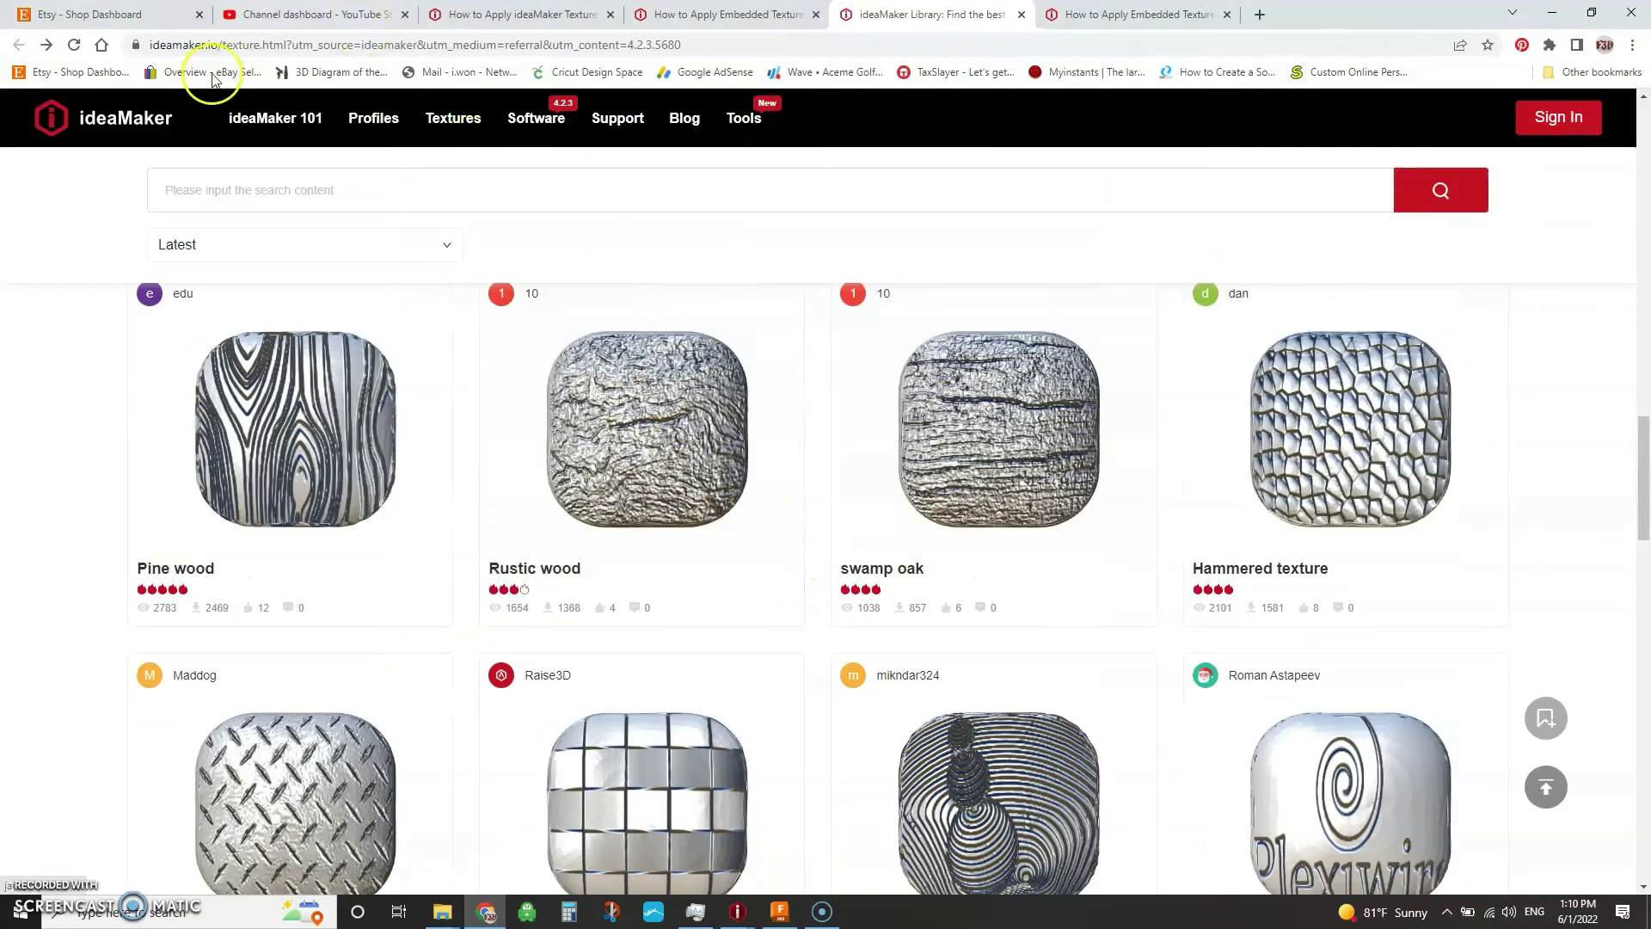
{"action": "scroll", "coordinate": [491, 232], "scroll_direction": "up", "scroll_amount": 4}
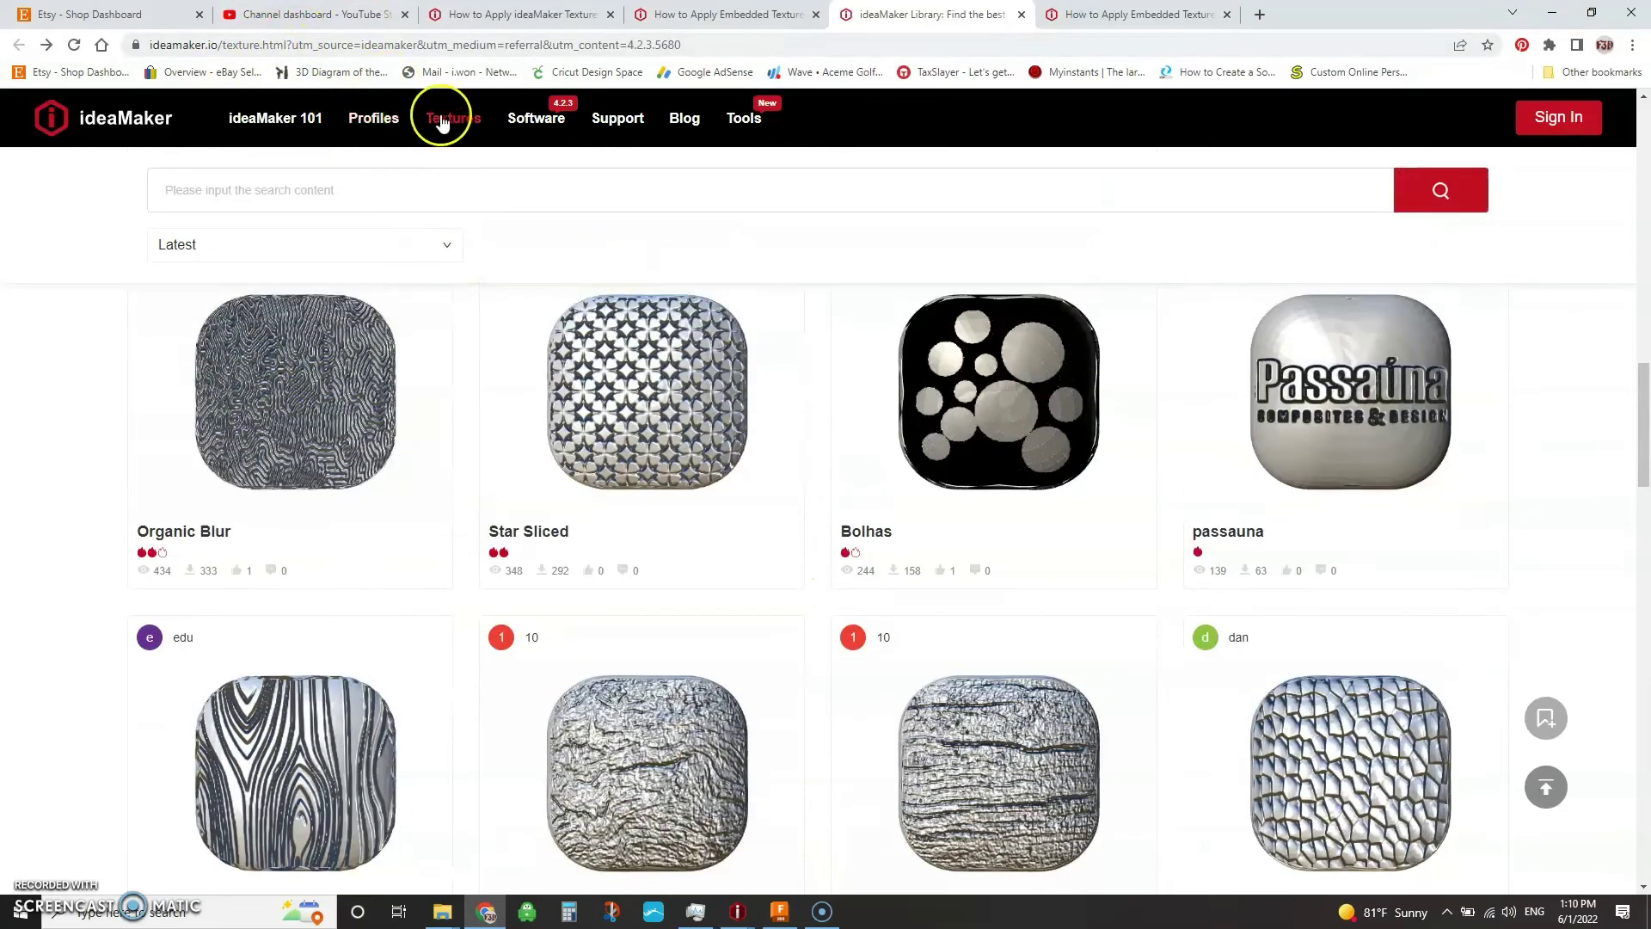
{"action": "scroll", "coordinate": [785, 447], "scroll_direction": "down", "scroll_amount": 10}
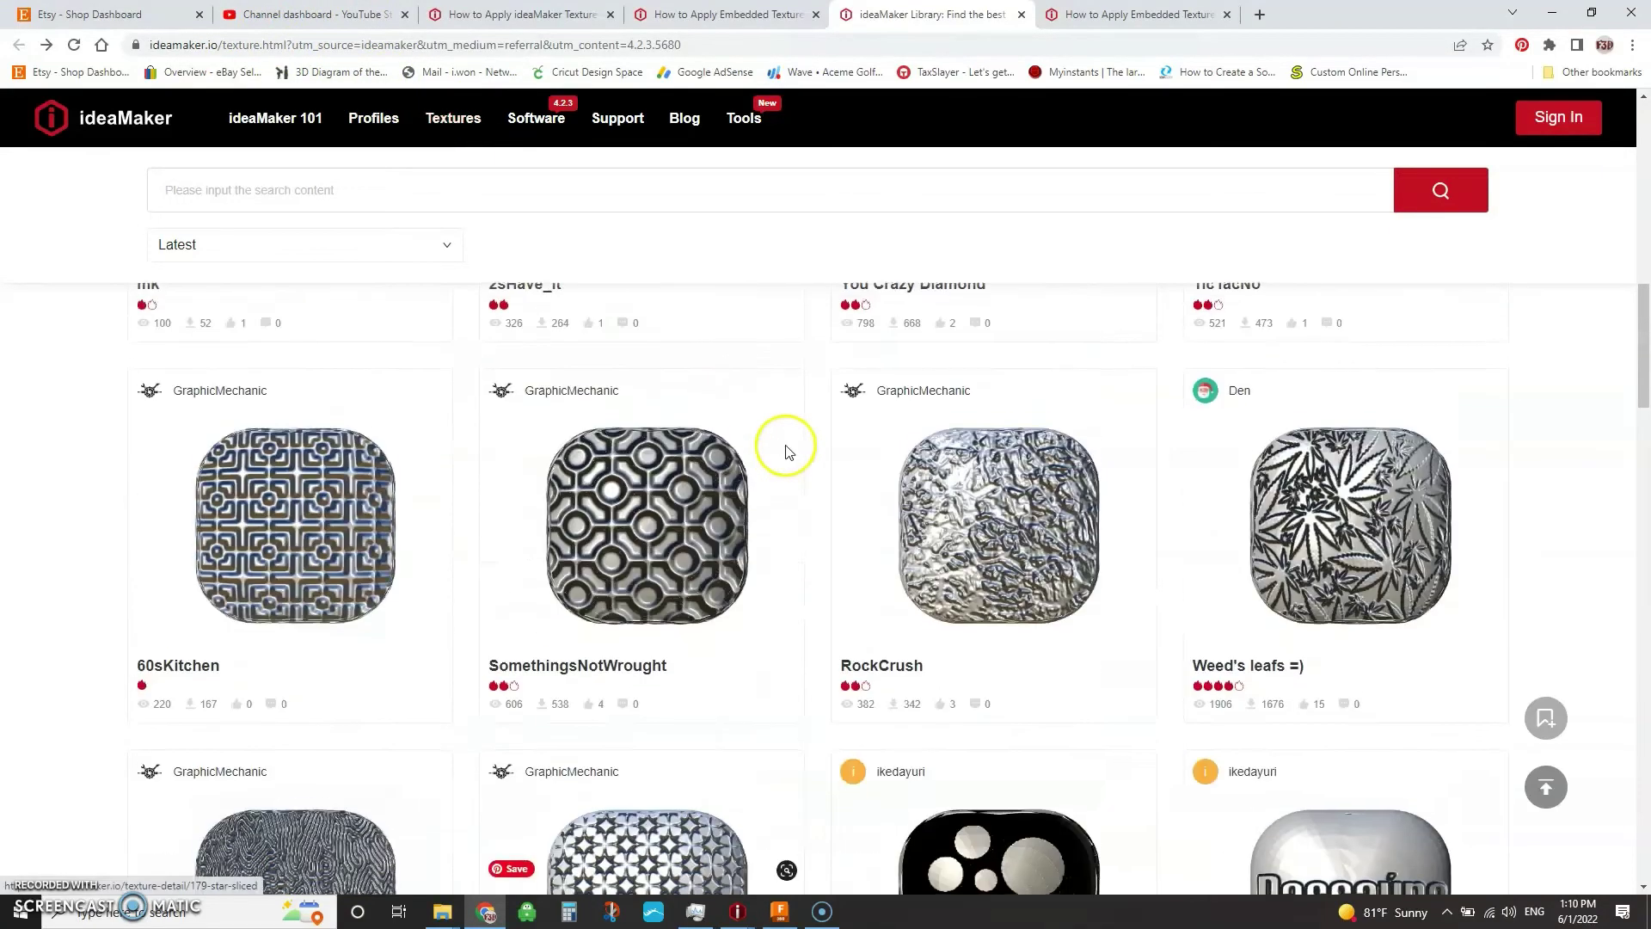
{"action": "scroll", "coordinate": [788, 451], "scroll_direction": "up", "scroll_amount": 5}
{"action": "scroll", "coordinate": [778, 454], "scroll_direction": "down", "scroll_amount": 5}
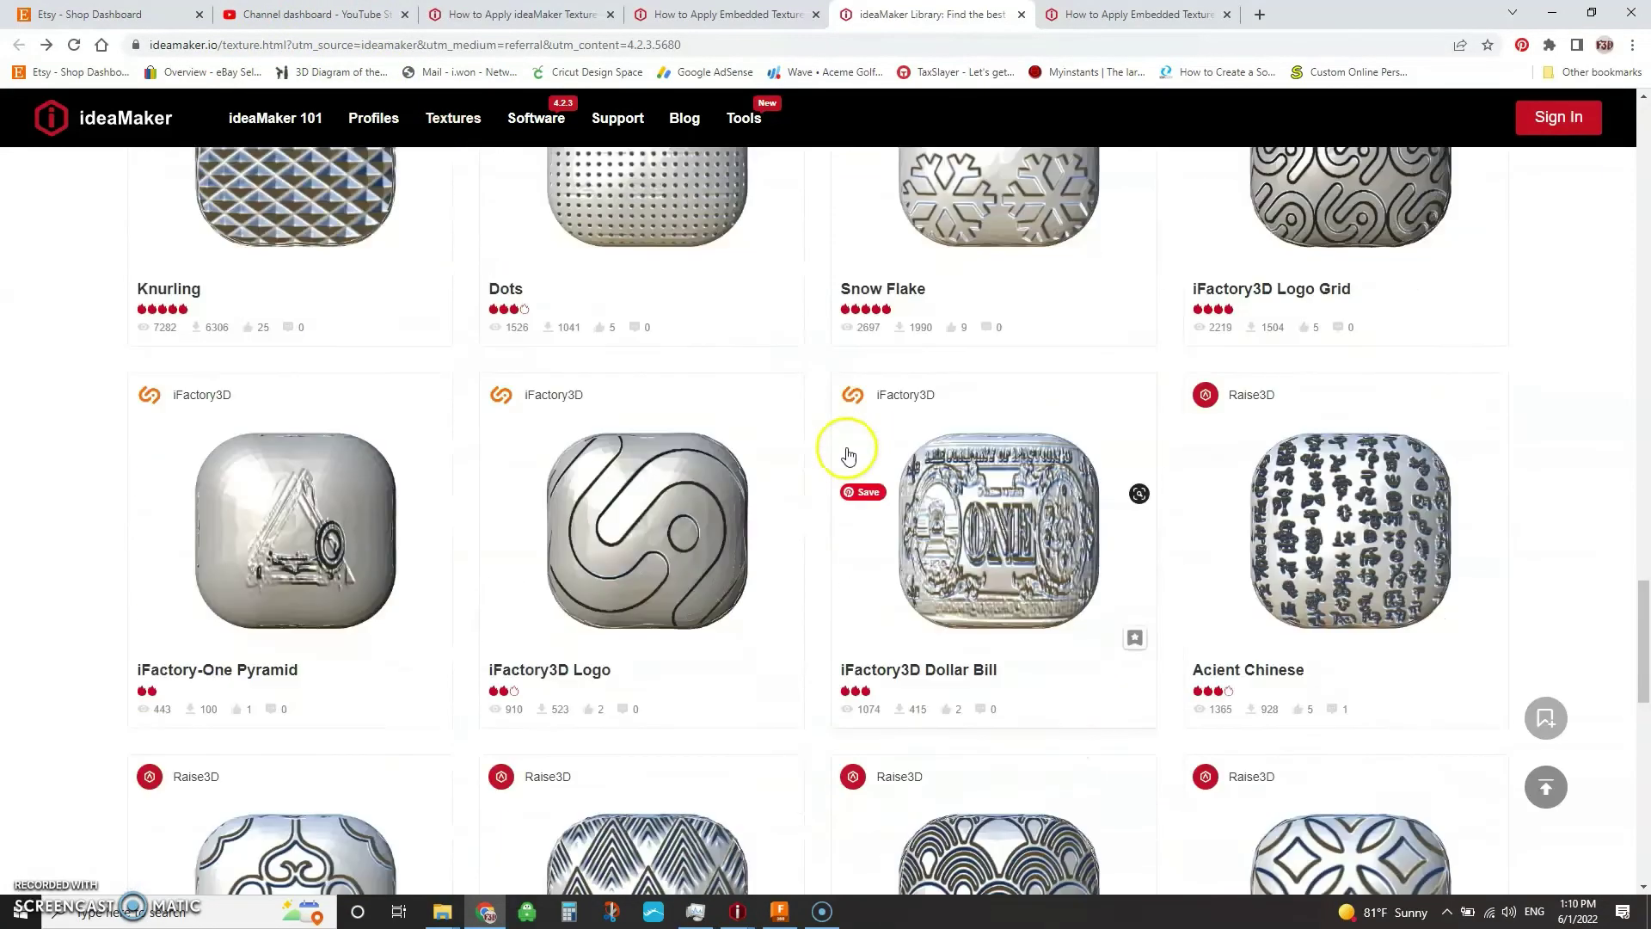
{"action": "scroll", "coordinate": [749, 464], "scroll_direction": "down", "scroll_amount": 4}
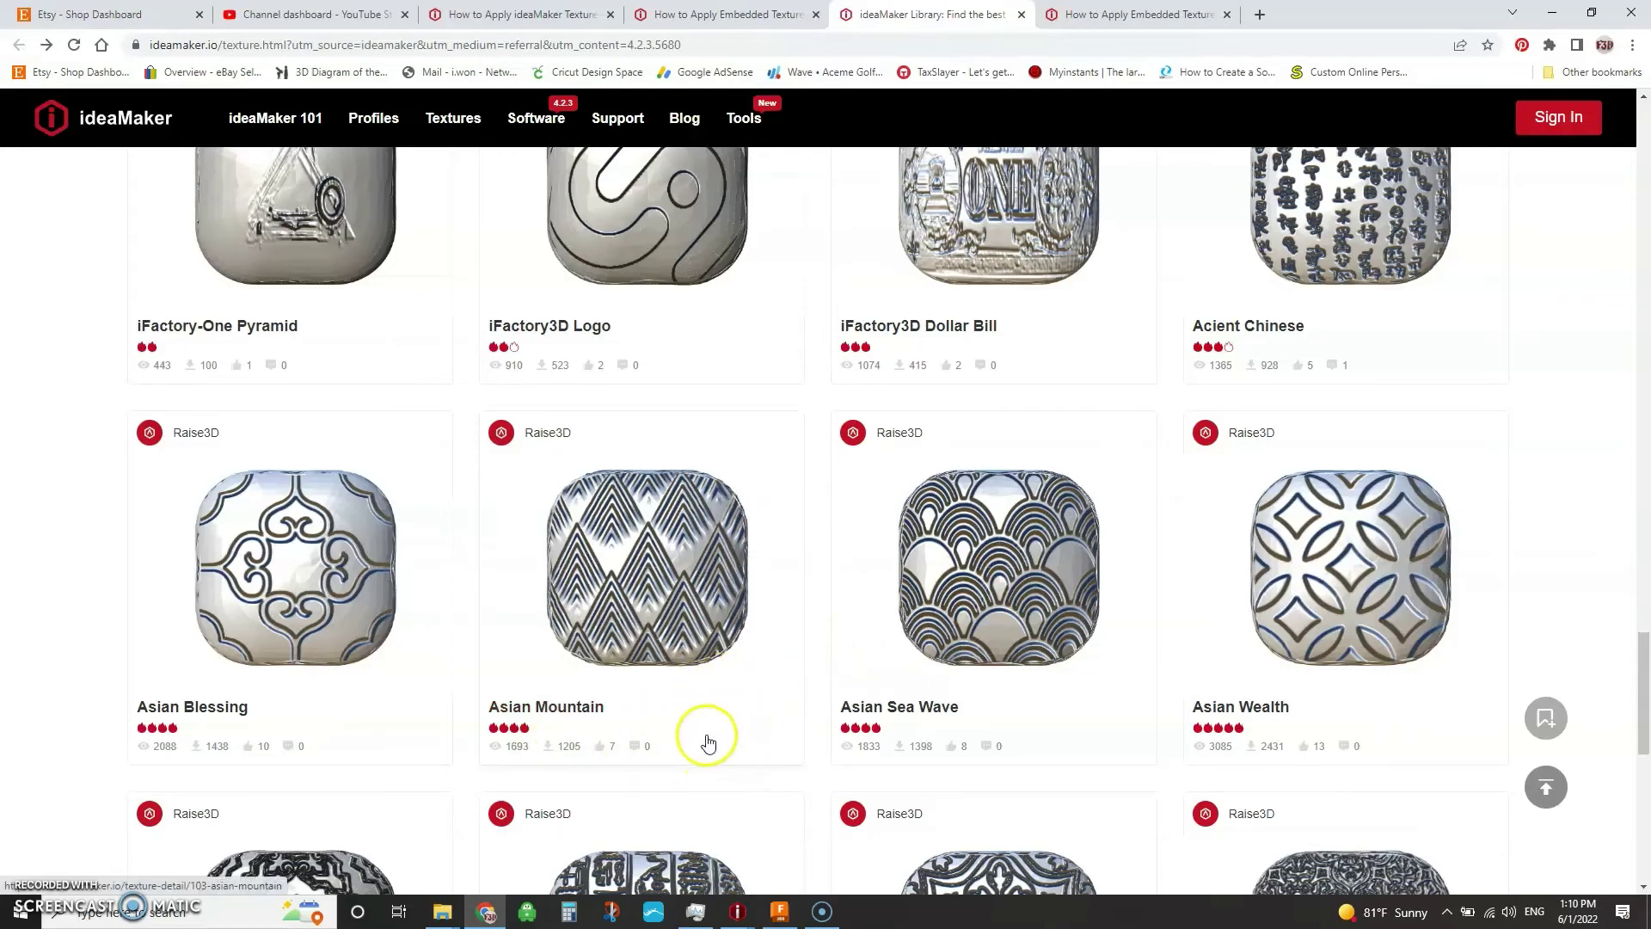
{"action": "left_click", "coordinate": [738, 917]}
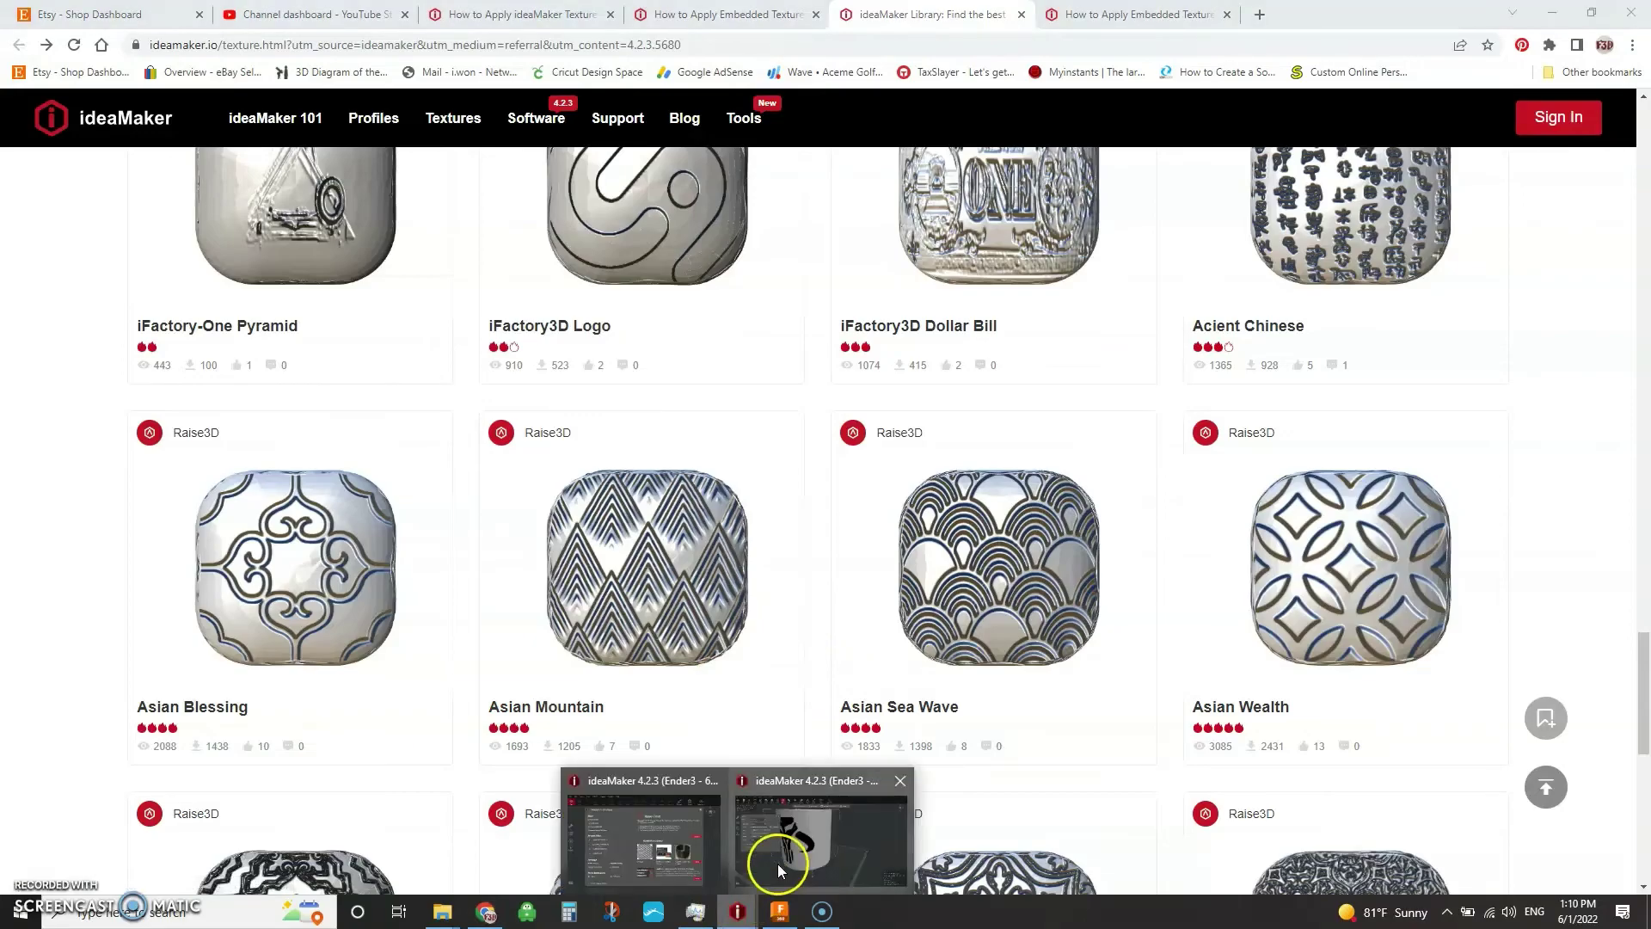
- Import the downloaded seamless-celticlines .texture file from Downloads as the cylinder's new texture
{"action": "left_click", "coordinate": [776, 864]}
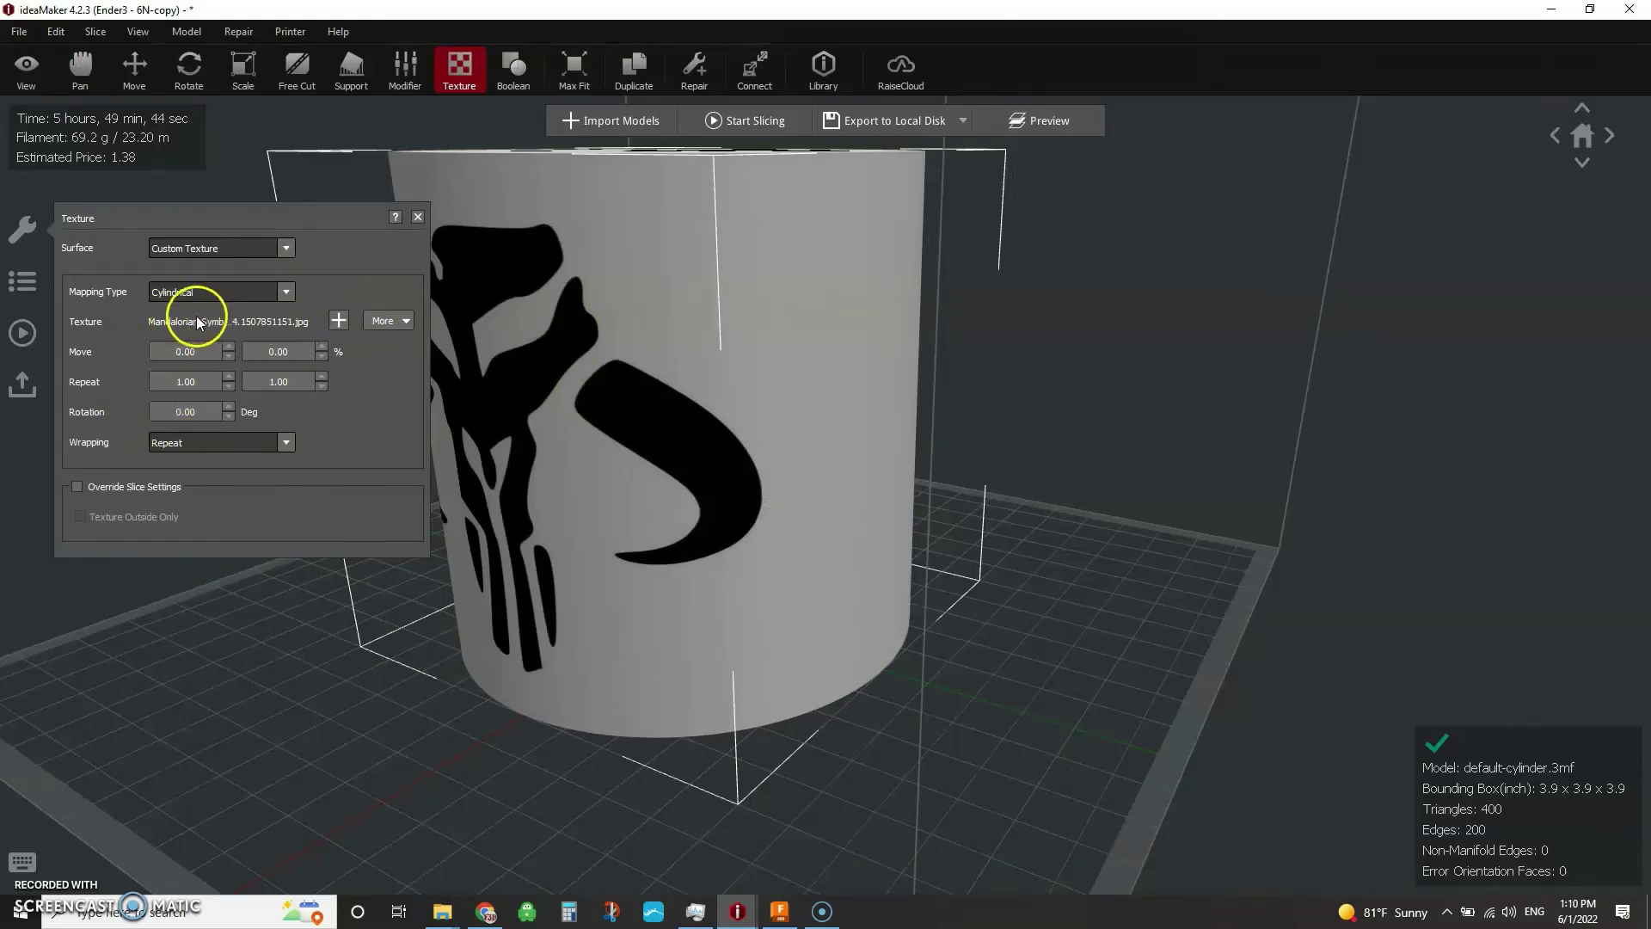
{"action": "left_click", "coordinate": [340, 321]}
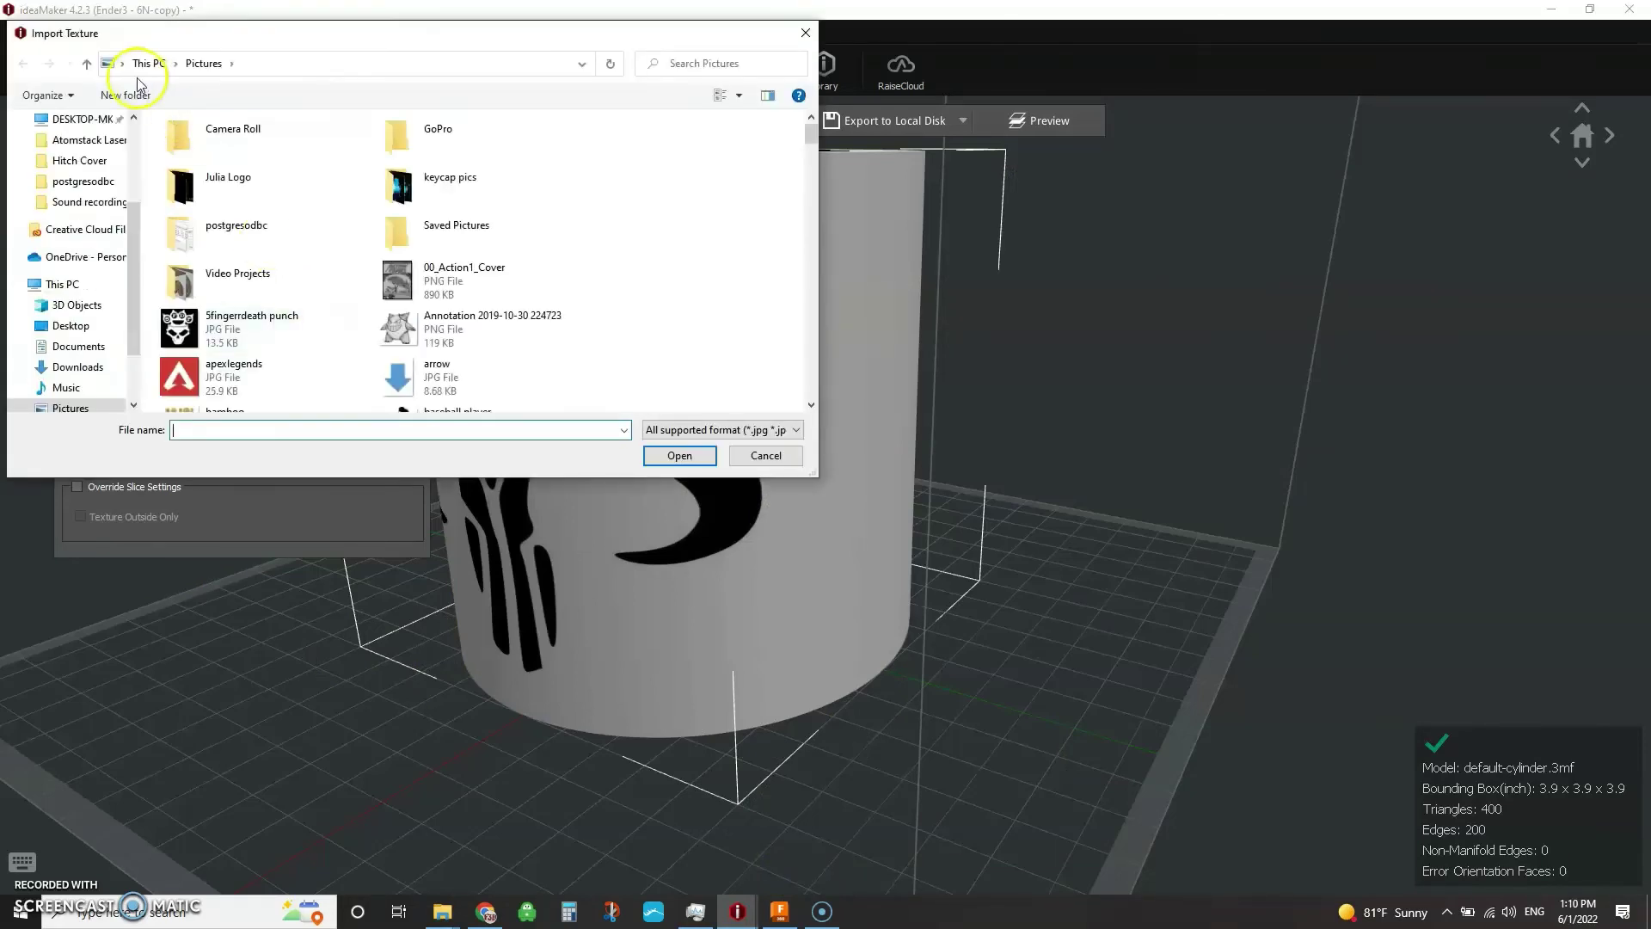
{"action": "left_click", "coordinate": [75, 366]}
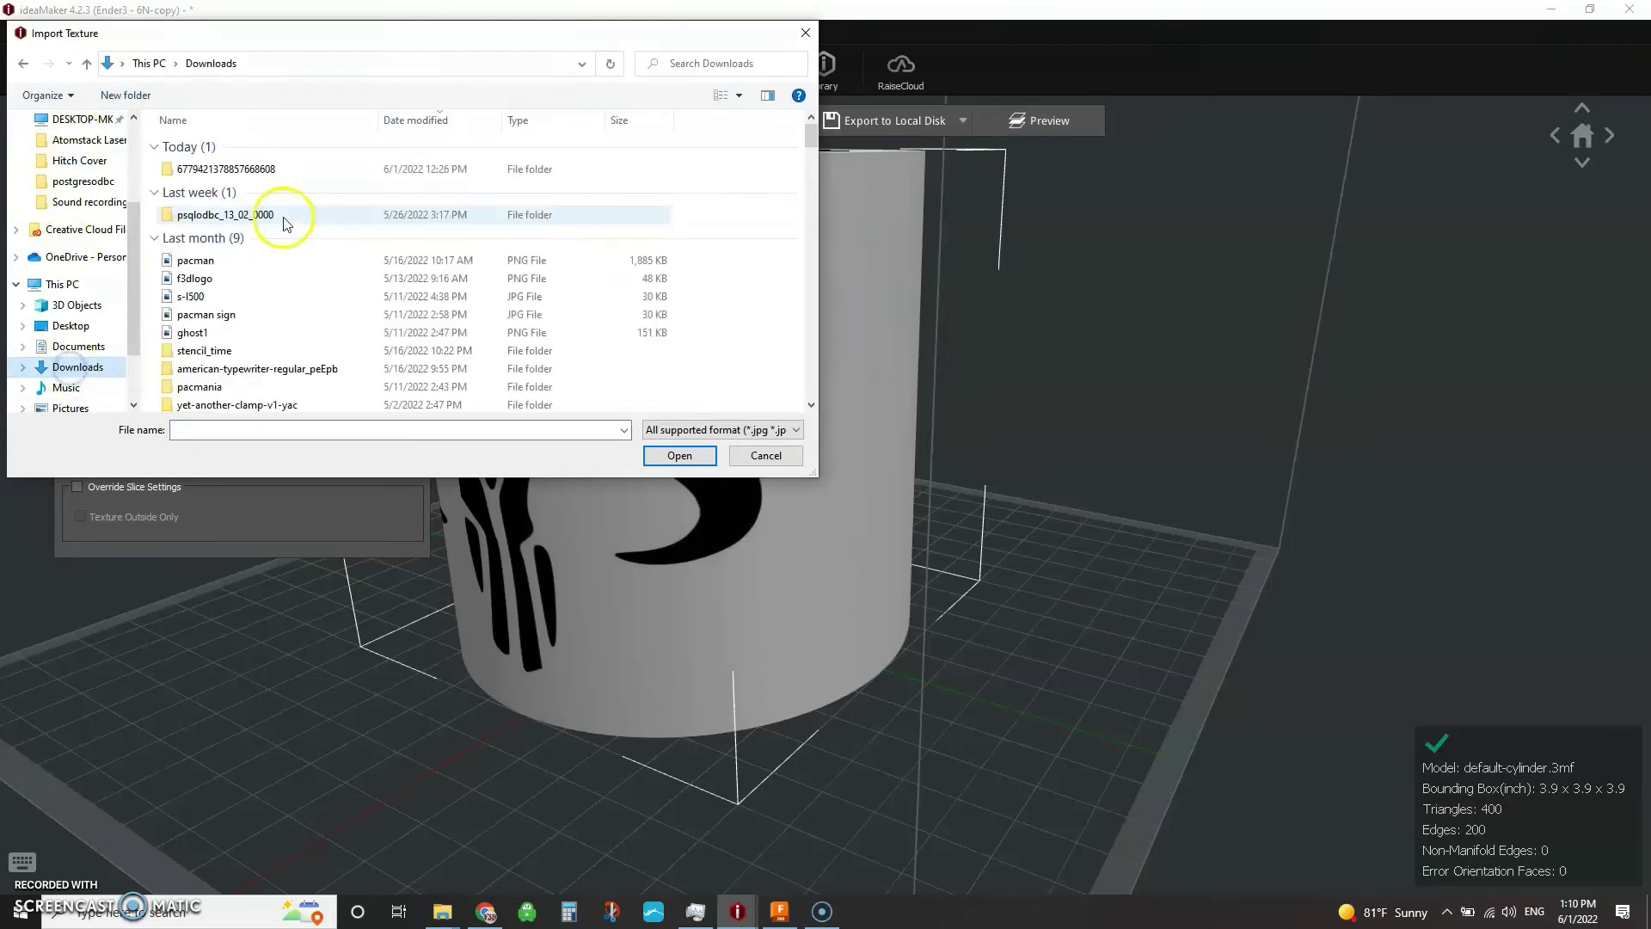
{"action": "left_click", "coordinate": [249, 171]}
{"action": "double_click", "coordinate": [248, 170]}
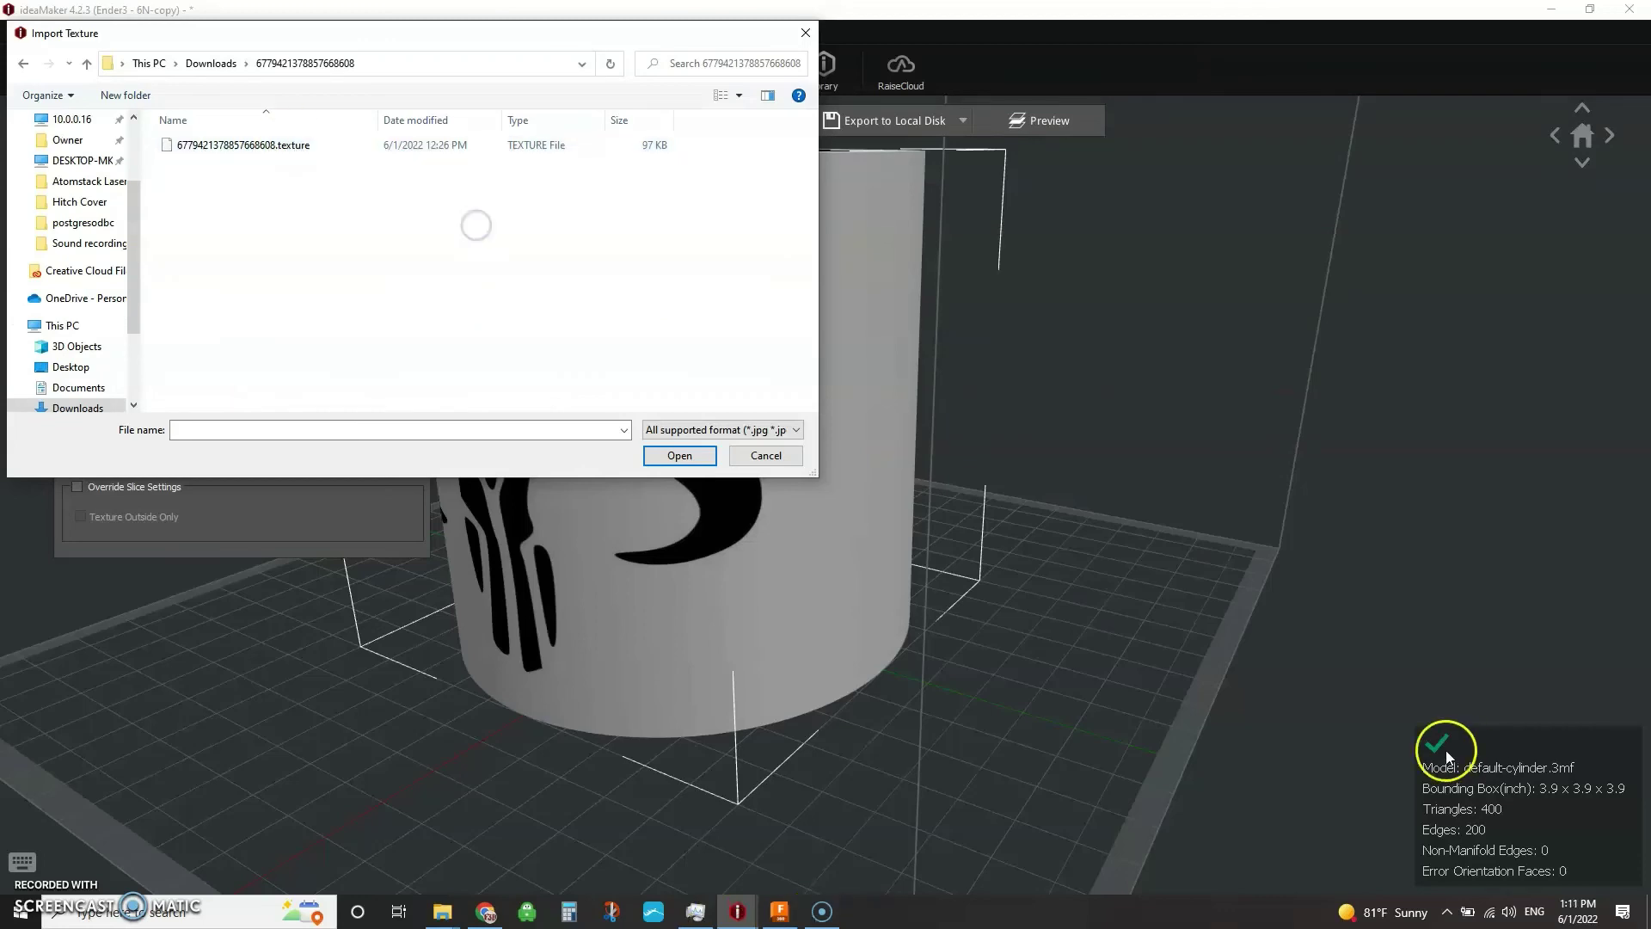
{"action": "left_click", "coordinate": [296, 146]}
{"action": "double_click", "coordinate": [296, 146]}
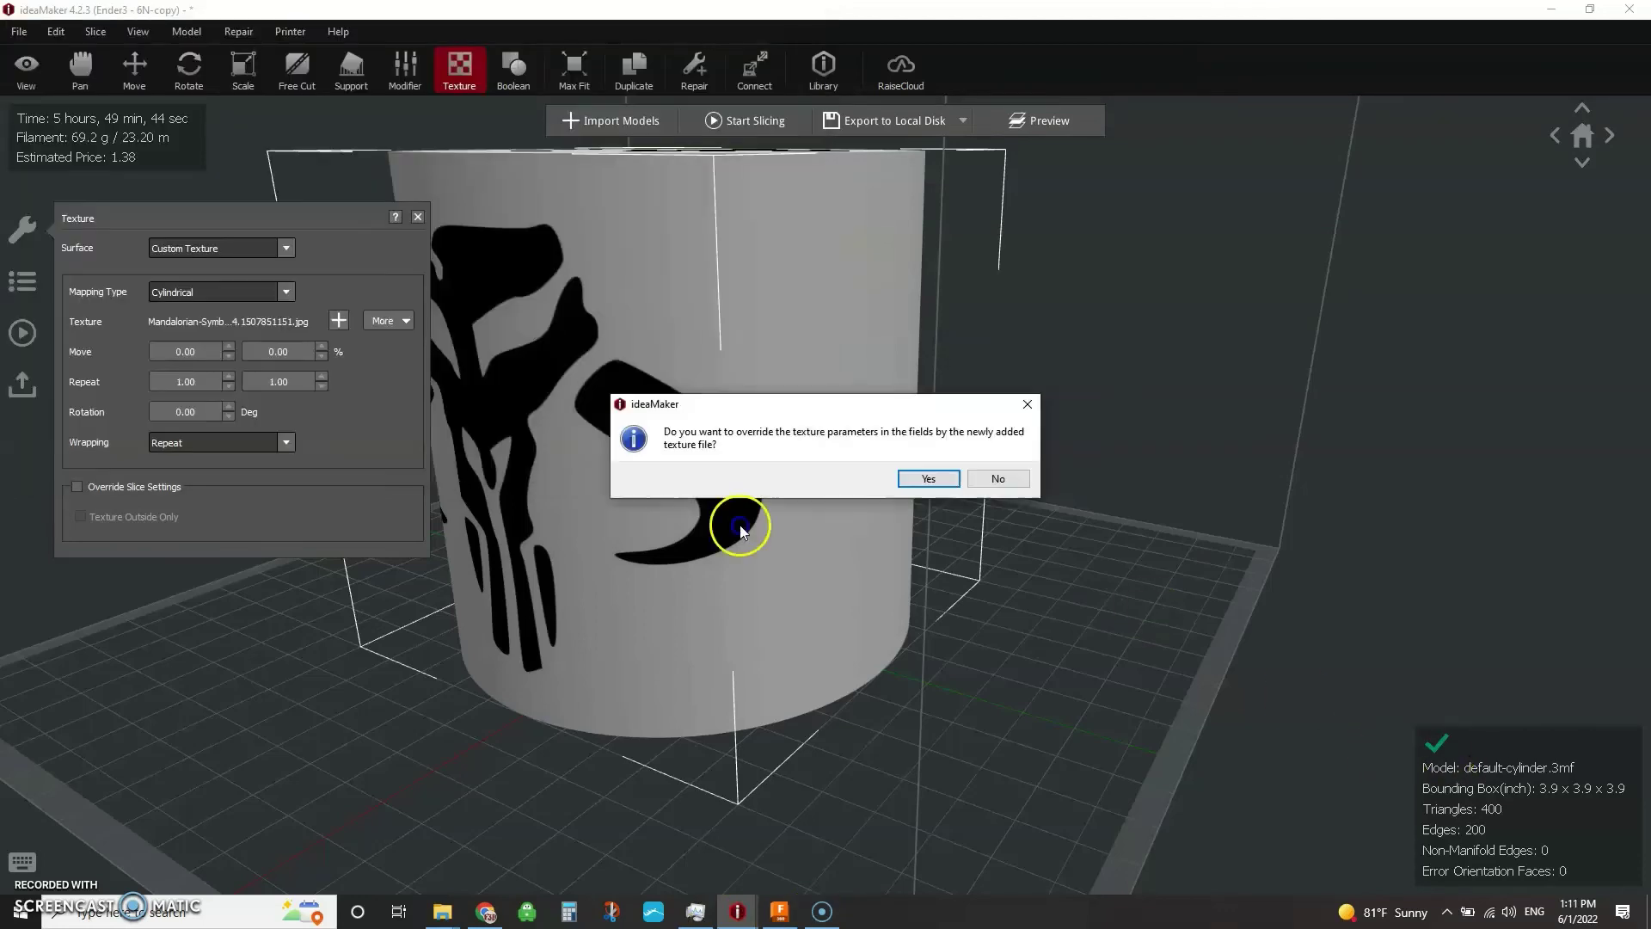
- Accept the Celtic texture's parameters, inspect the cylinder, and slice it with Ender3PLA (5 h 59 min 25 sec)
{"action": "left_click", "coordinate": [928, 479]}
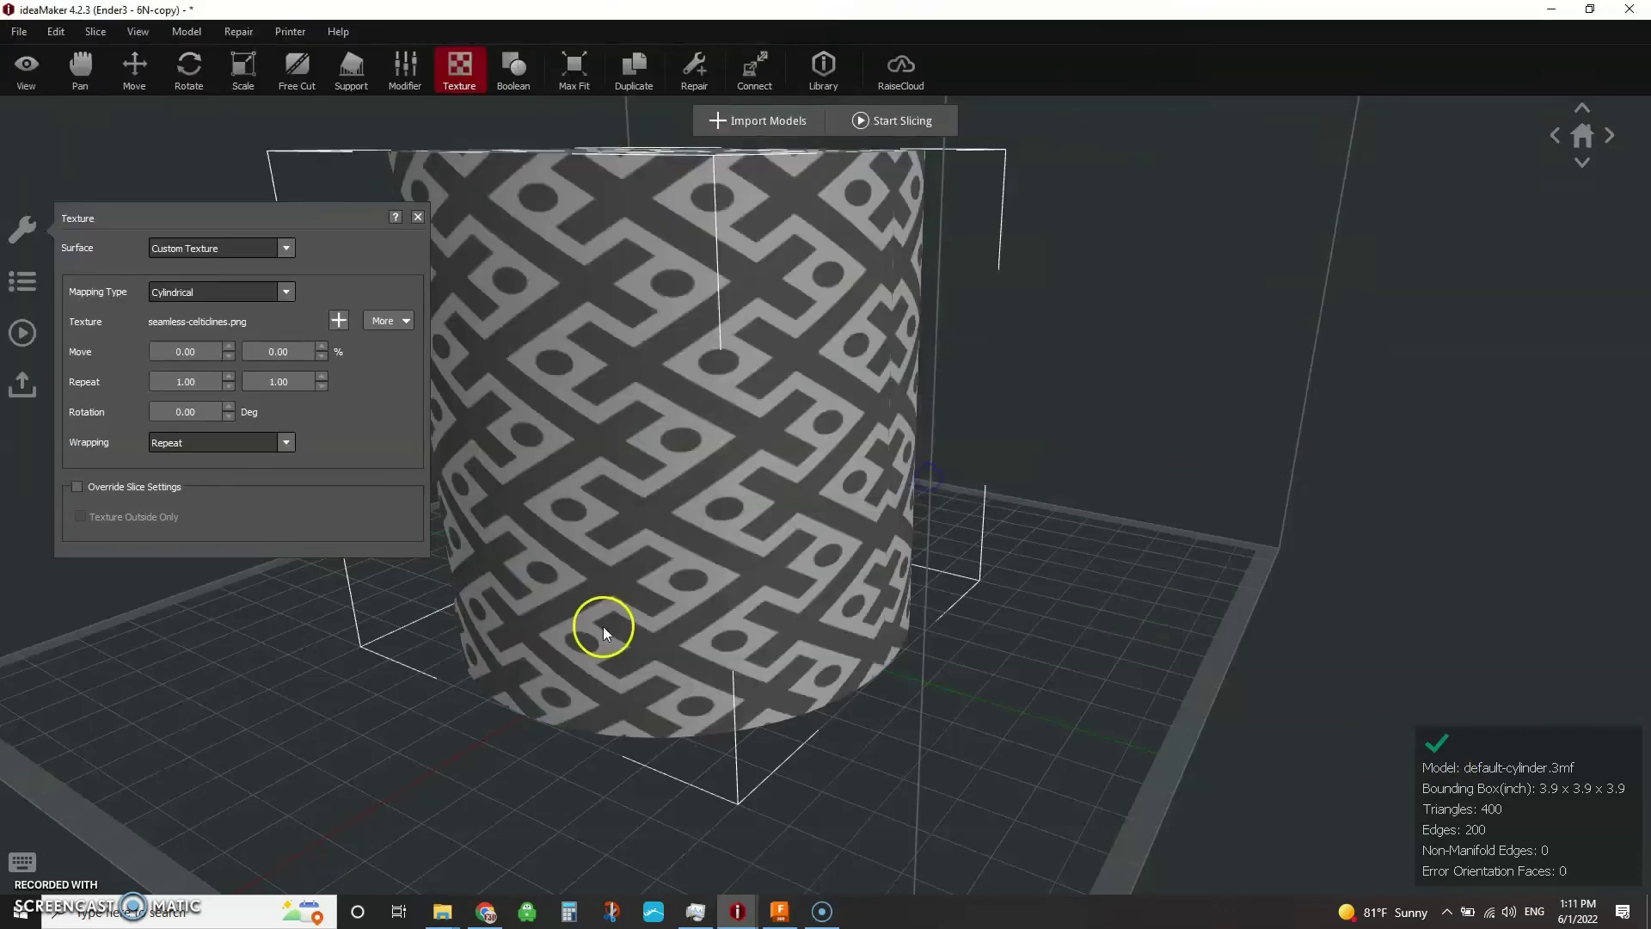
{"action": "right_click_drag", "start_coordinate": [800, 492], "coordinate": [712, 217]}
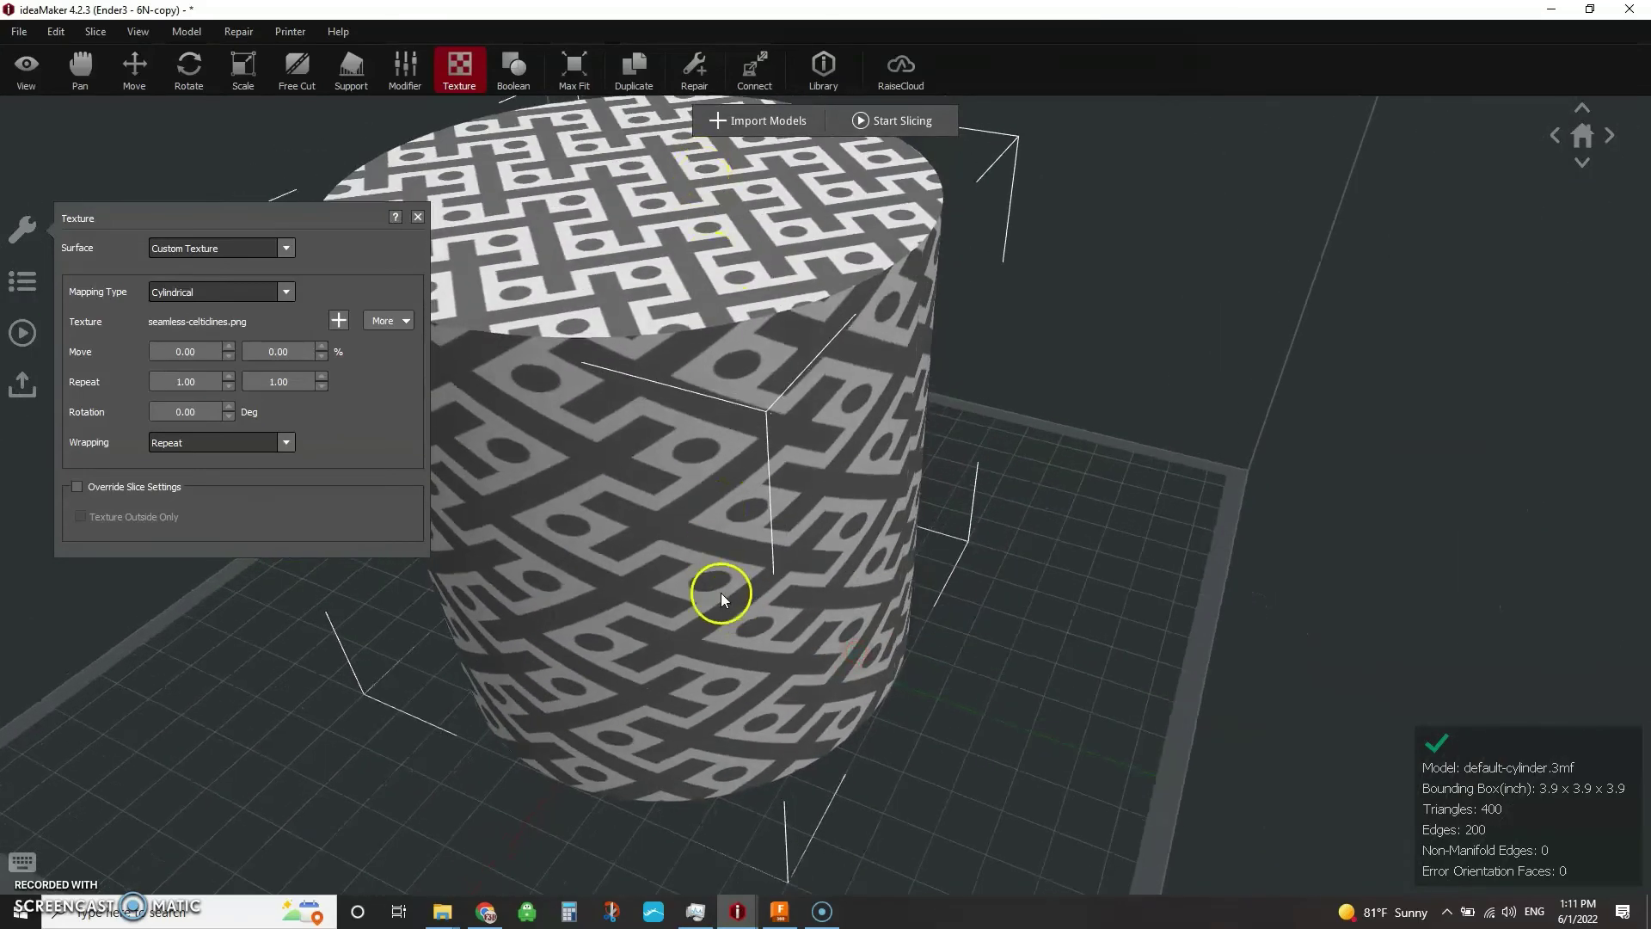
{"action": "right_click_drag", "start_coordinate": [719, 590], "coordinate": [869, 486]}
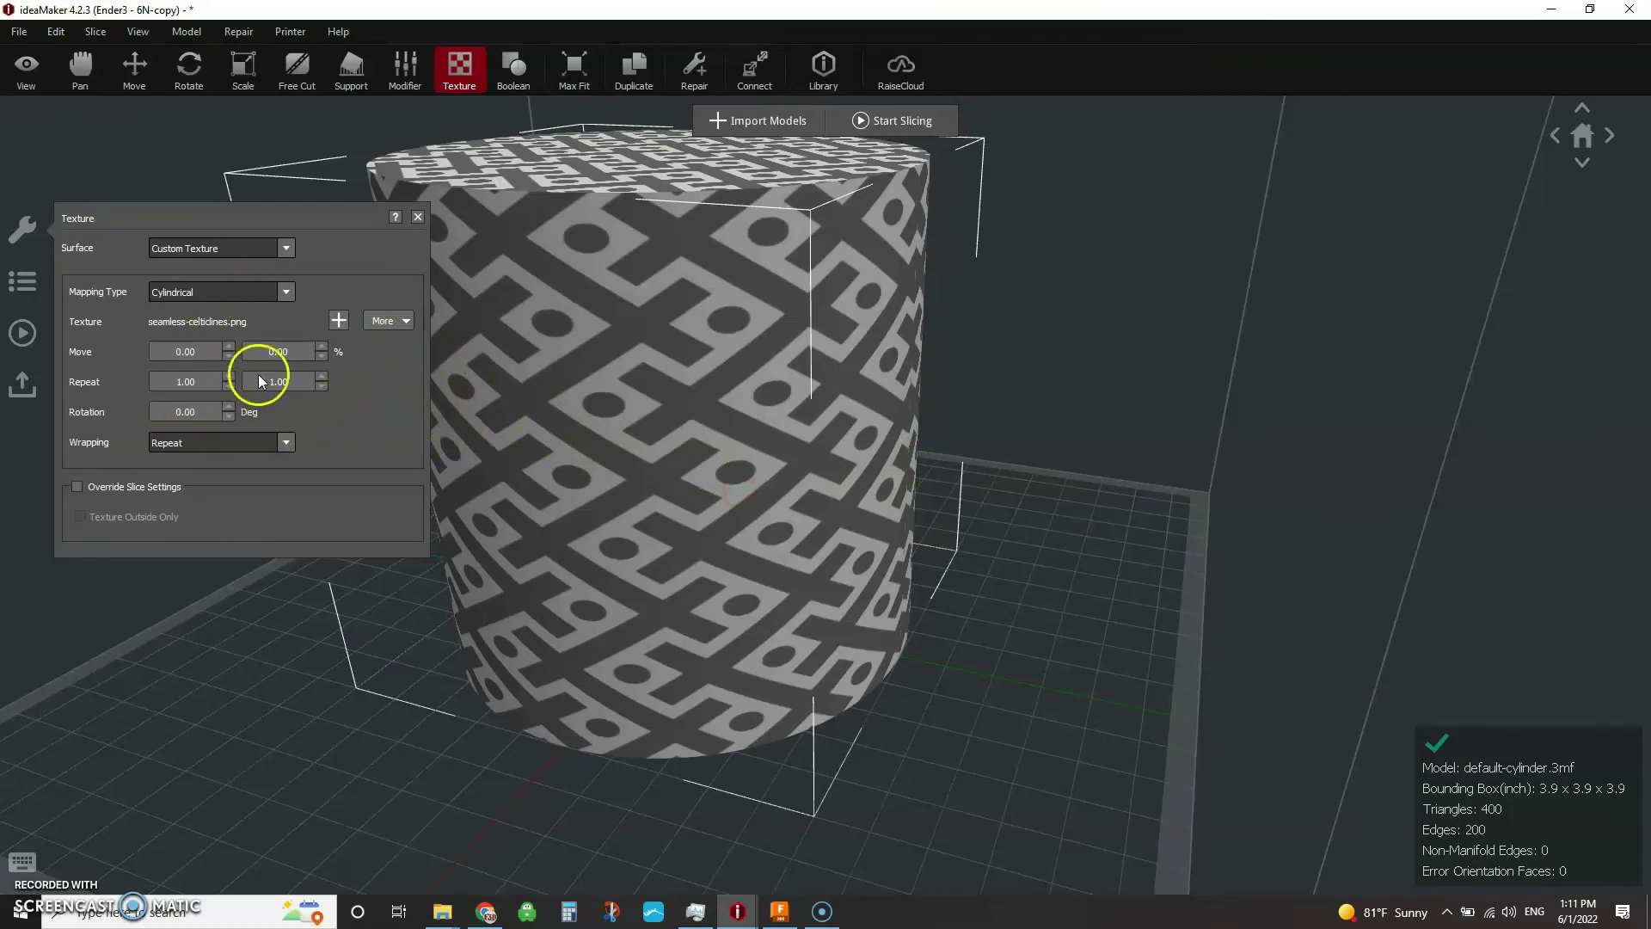
{"action": "left_click", "coordinate": [899, 120]}
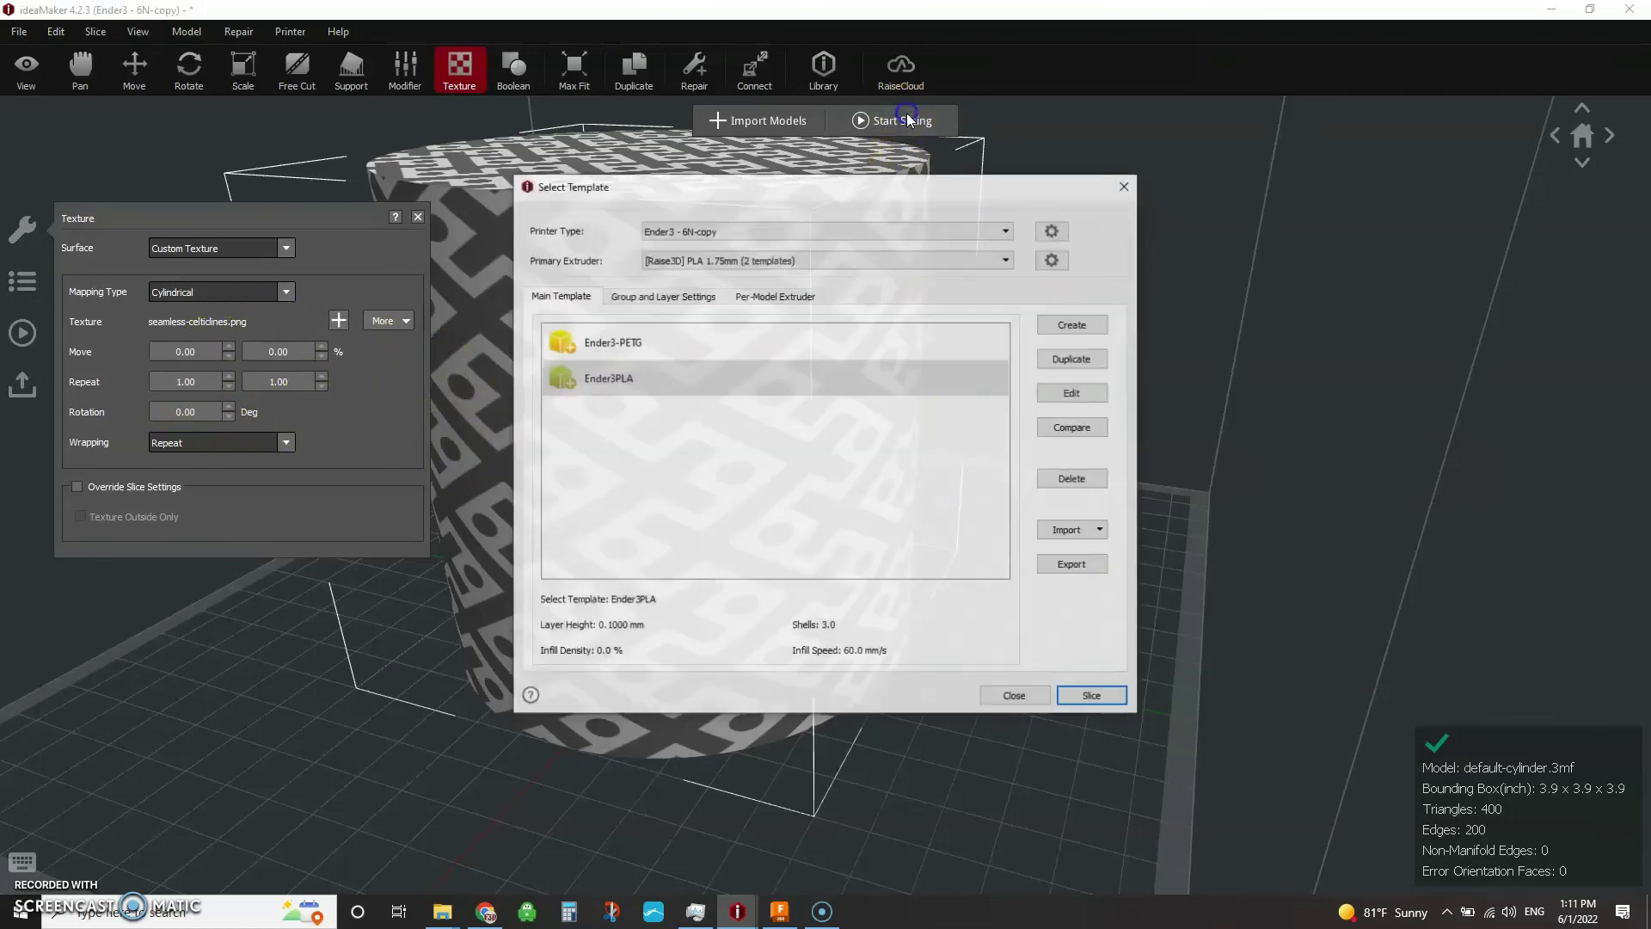
{"action": "left_click", "coordinate": [1081, 697]}
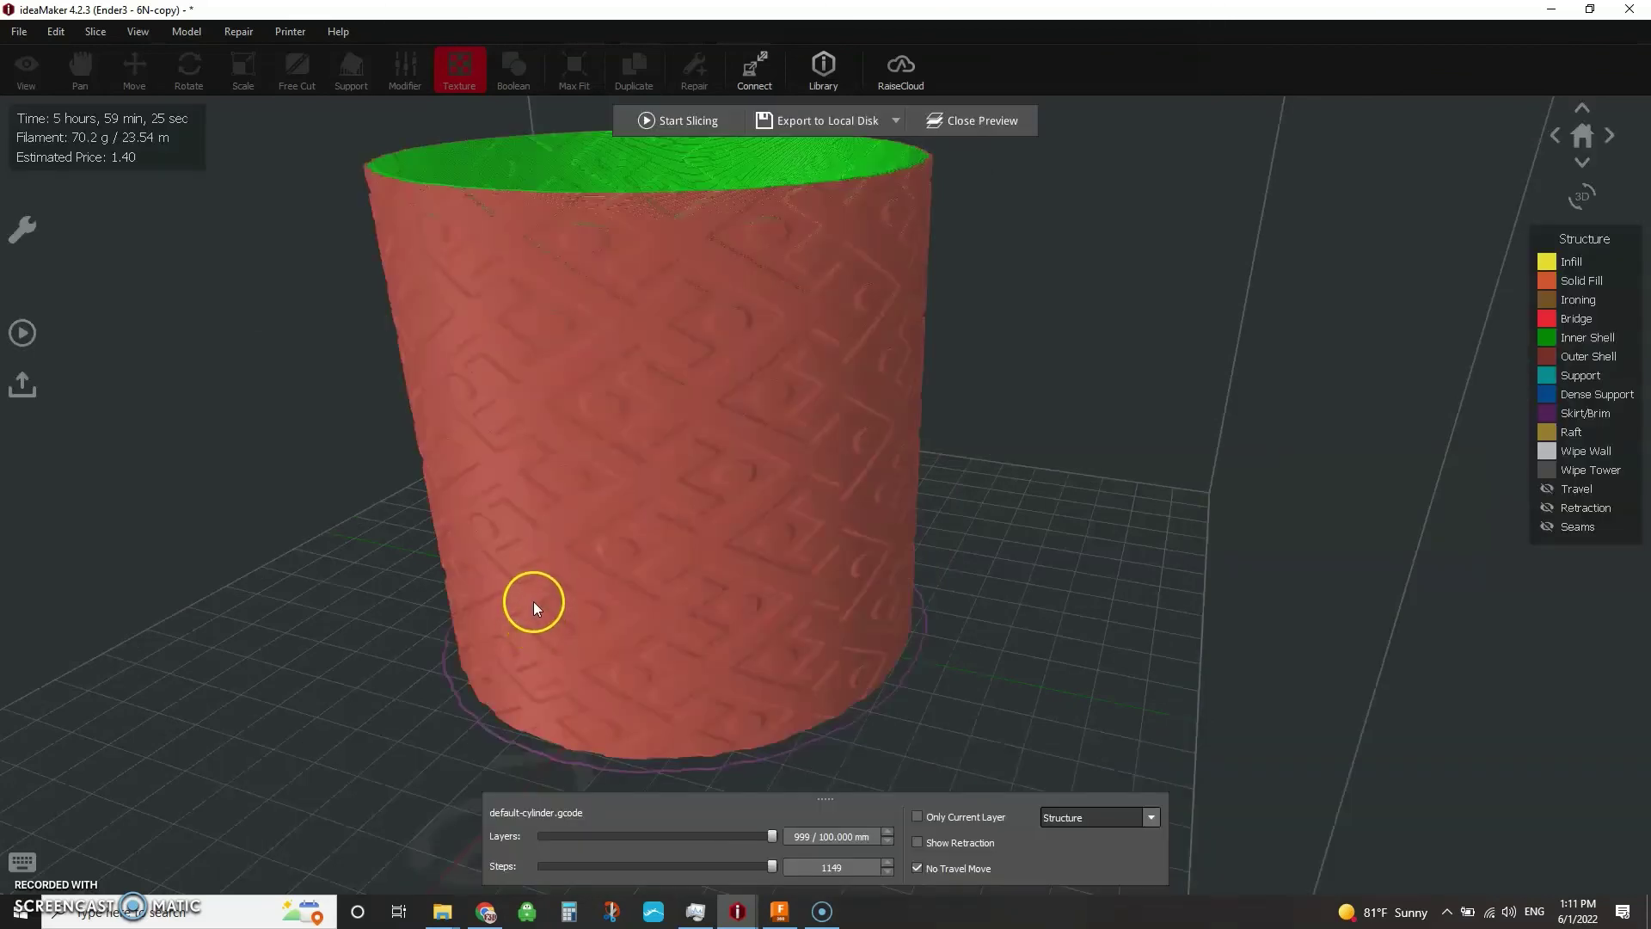
{"action": "right_click_drag", "start_coordinate": [512, 461], "coordinate": [791, 508]}
{"action": "right_click_drag", "start_coordinate": [431, 483], "coordinate": [579, 491]}
{"action": "right_click_drag", "start_coordinate": [917, 327], "coordinate": [727, 646]}
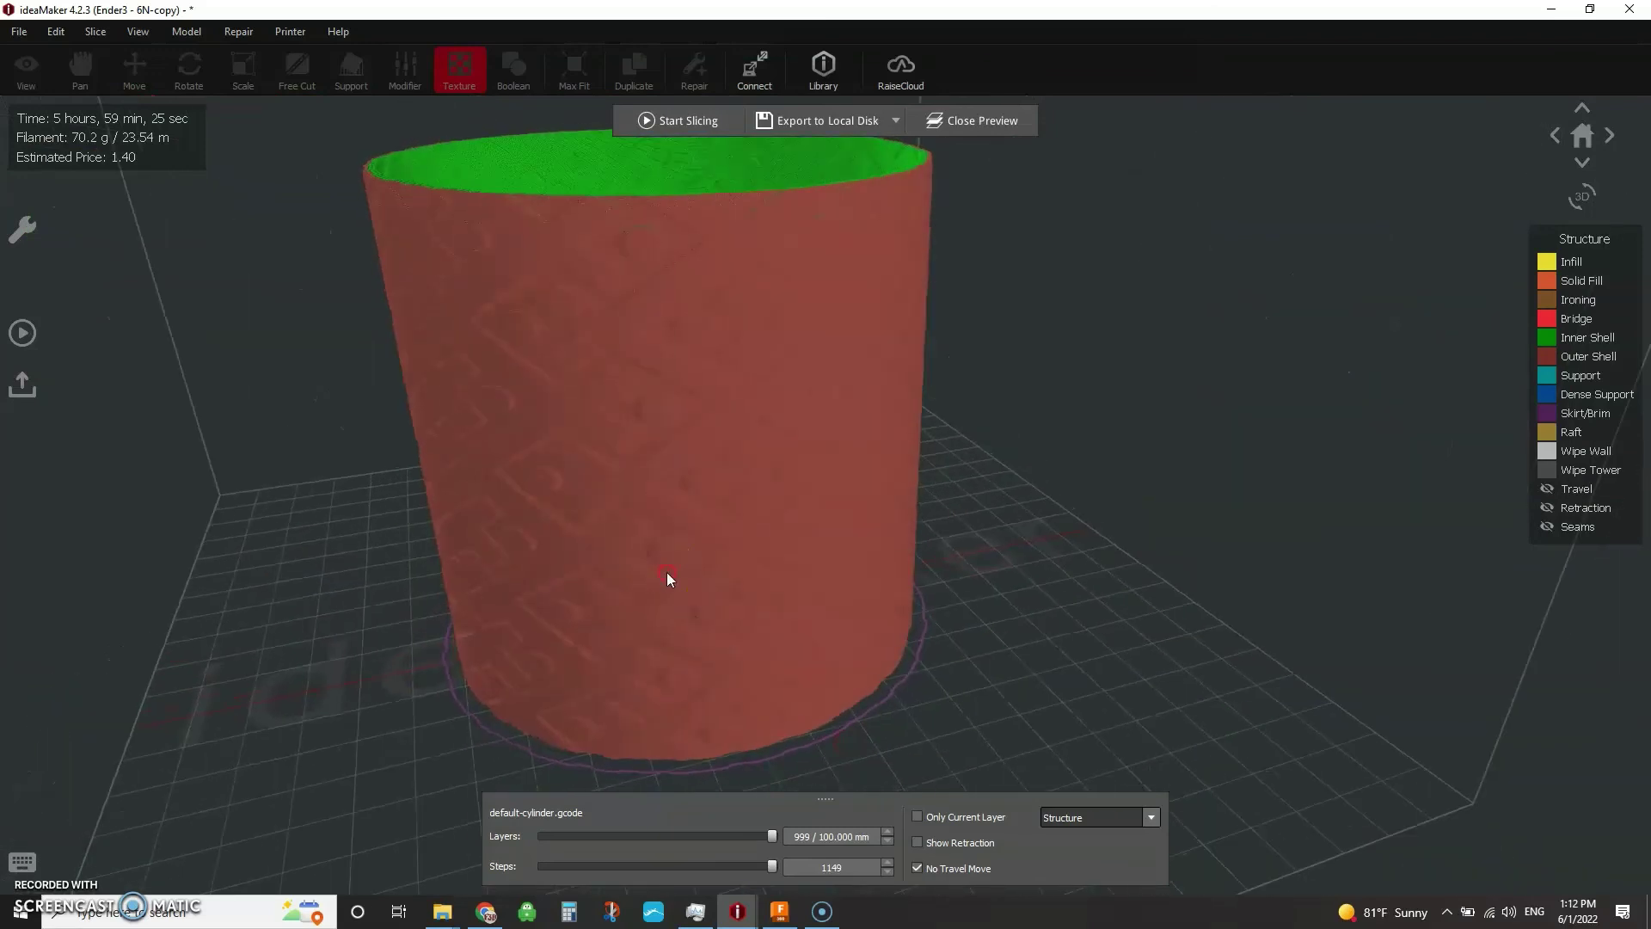
{"action": "right_click_drag", "start_coordinate": [728, 588], "coordinate": [876, 626]}
{"action": "right_click_drag", "start_coordinate": [769, 543], "coordinate": [684, 385]}
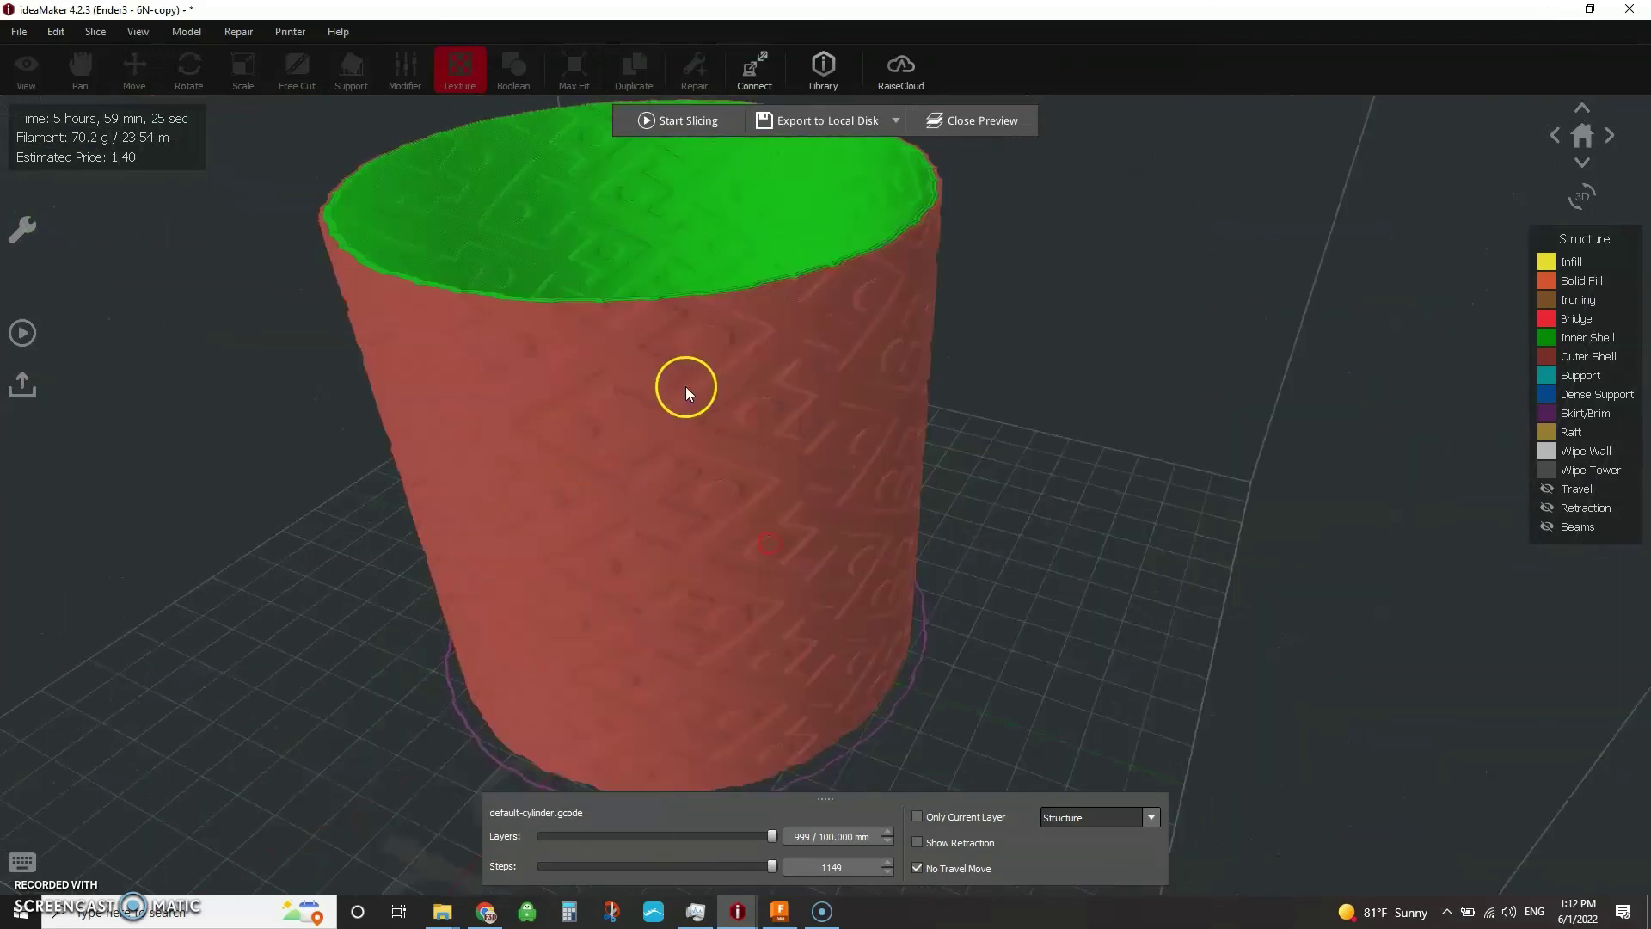
{"action": "scroll", "coordinate": [684, 386], "scroll_direction": "up", "scroll_amount": 2}
{"action": "right_click_drag", "start_coordinate": [571, 403], "coordinate": [582, 487]}
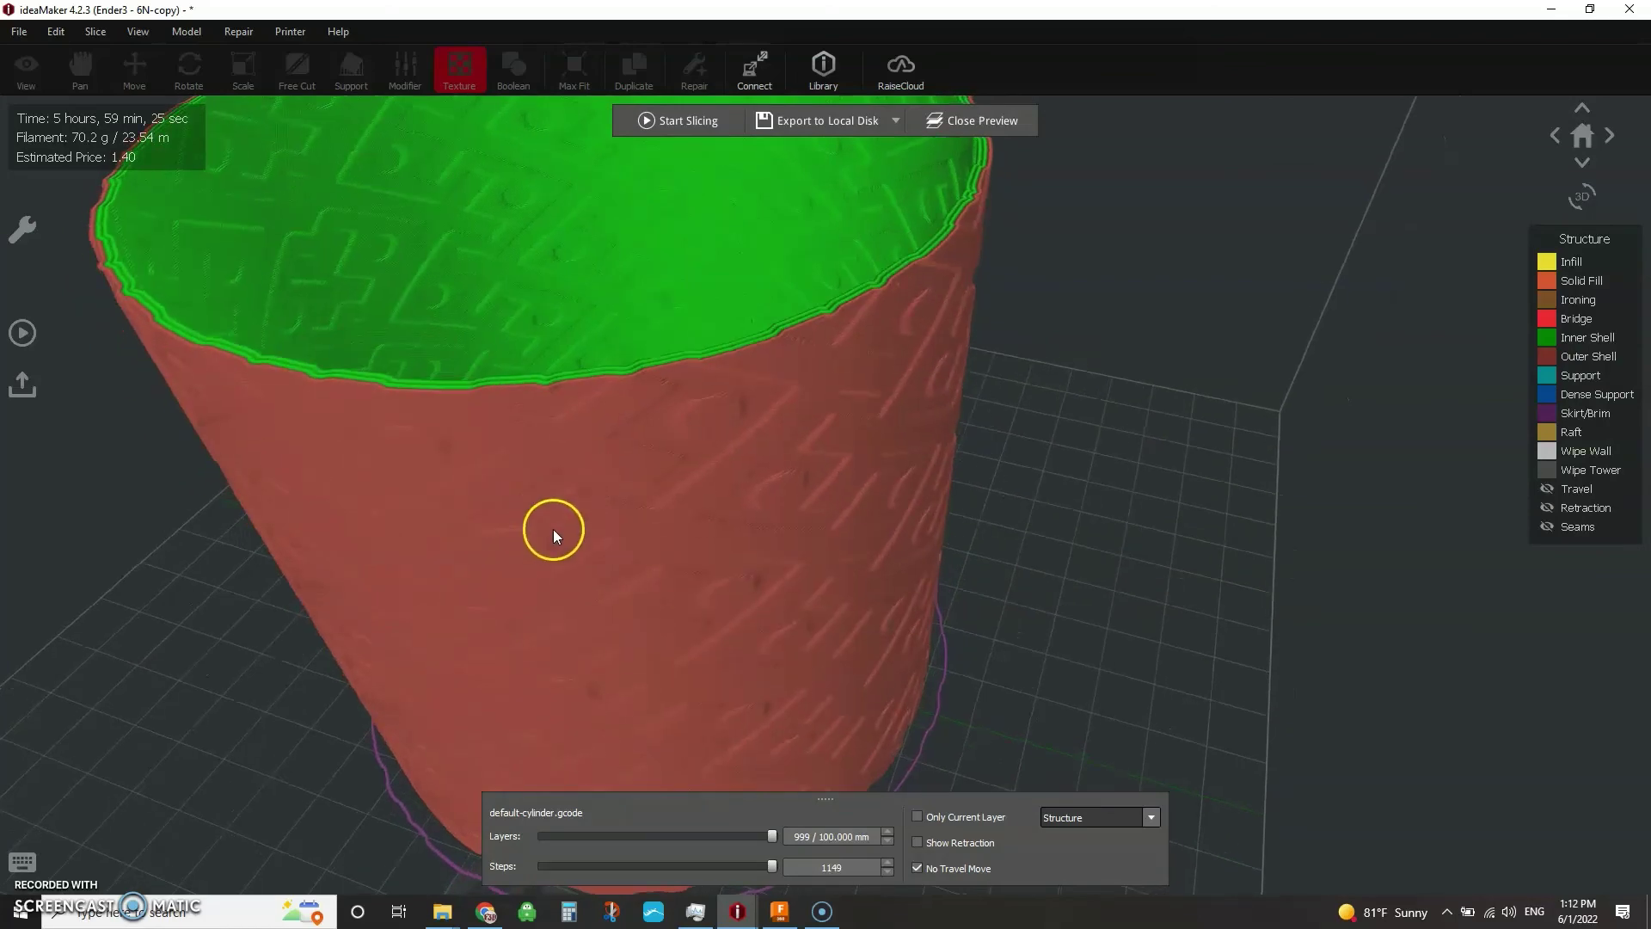
{"action": "right_click_drag", "start_coordinate": [503, 545], "coordinate": [701, 613]}
{"action": "right_click_drag", "start_coordinate": [609, 518], "coordinate": [878, 495]}
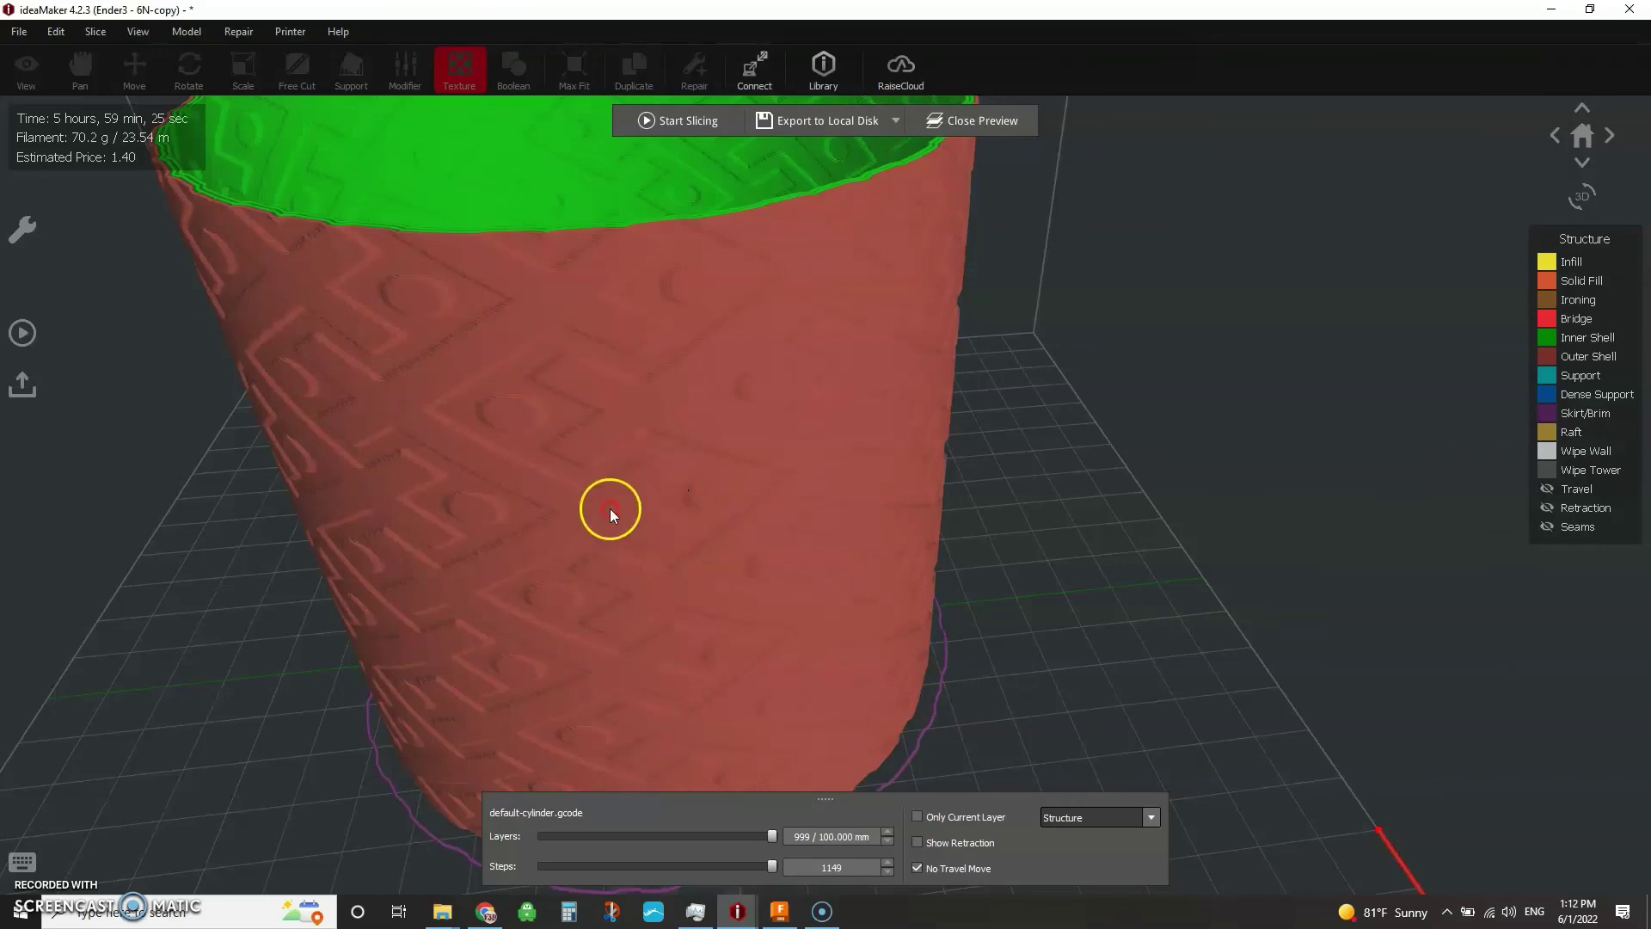
{"action": "right_click_drag", "start_coordinate": [611, 508], "coordinate": [864, 322]}
{"action": "right_click_drag", "start_coordinate": [740, 414], "coordinate": [502, 569]}
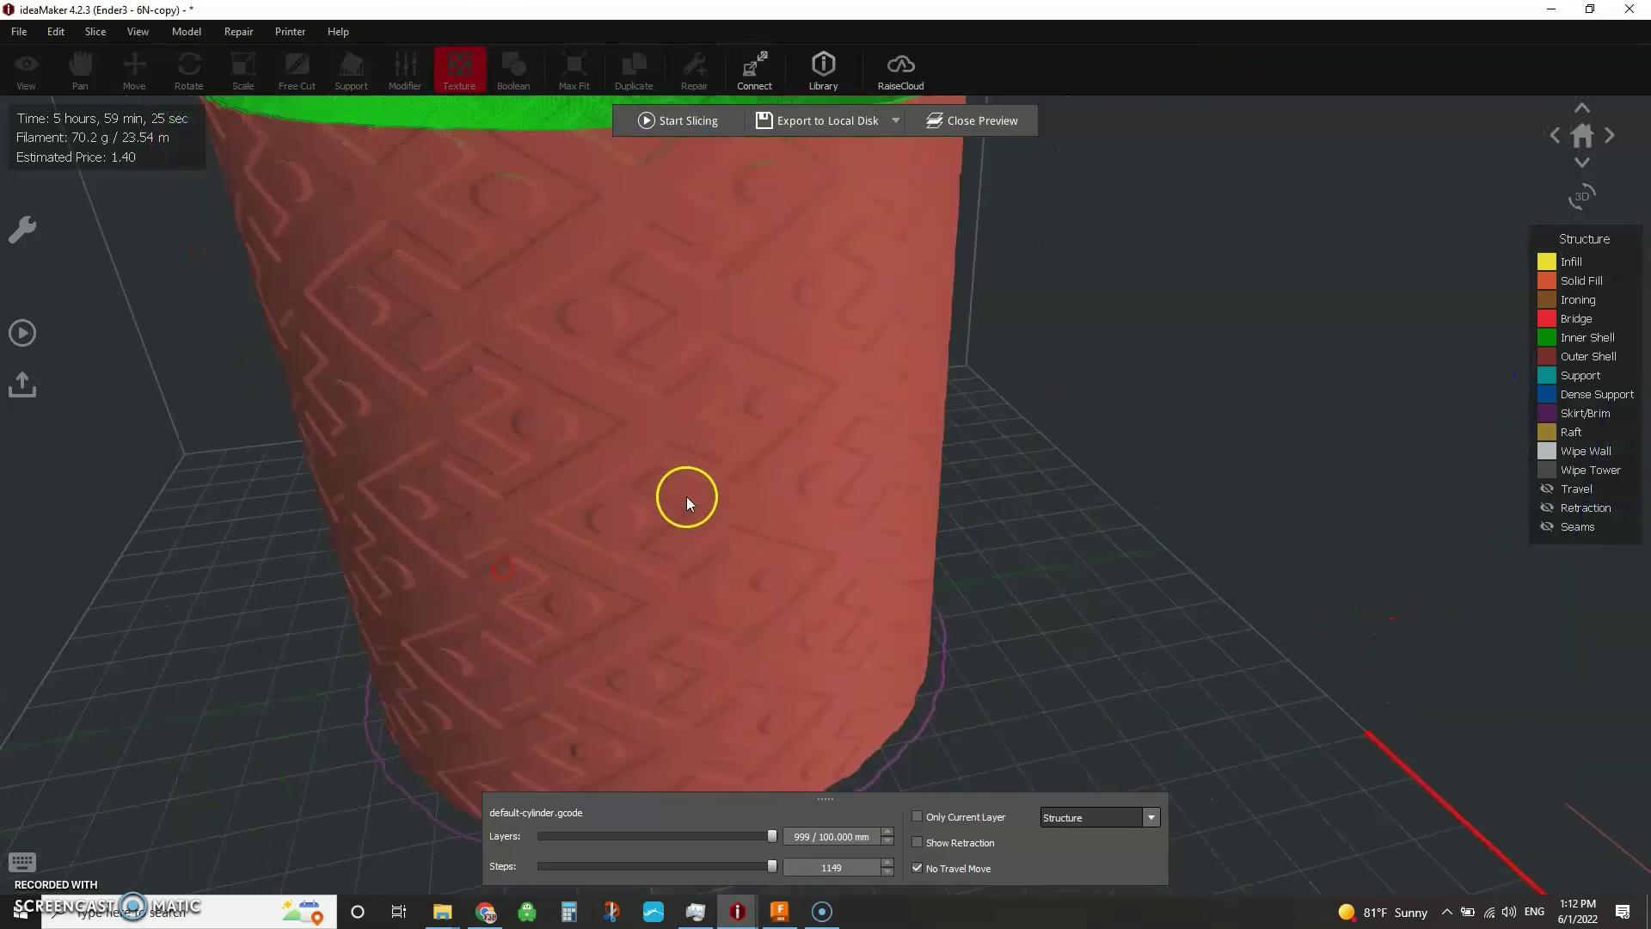